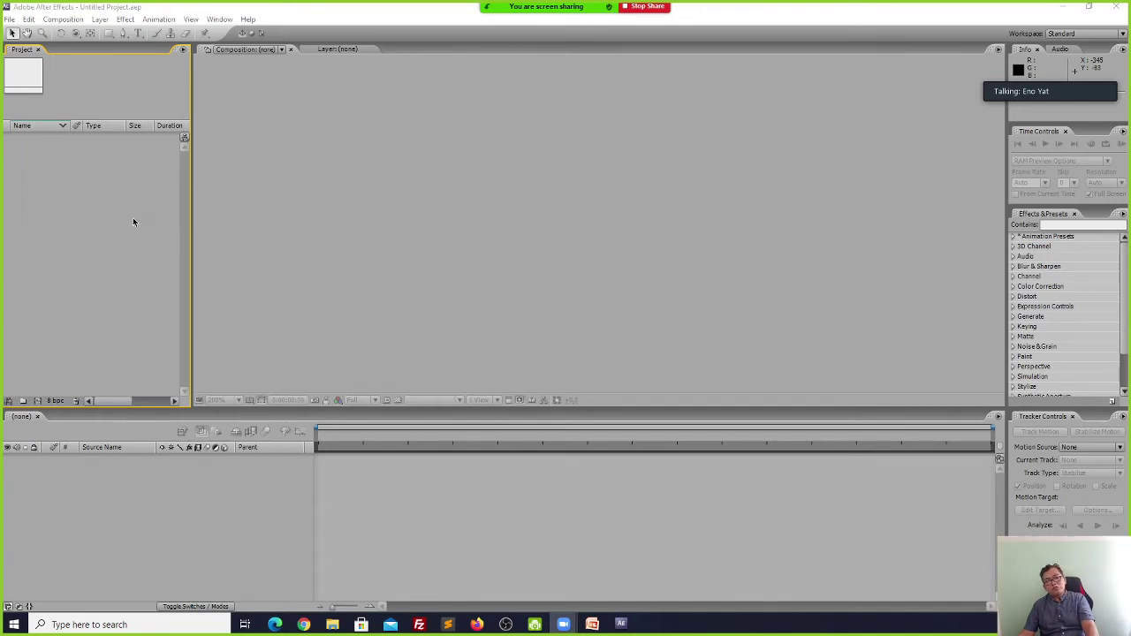
# Create a new 320 × 240 composition named Comp 1 at 30 frames per second with a 5-second duration.
pyautogui.click(64, 19)
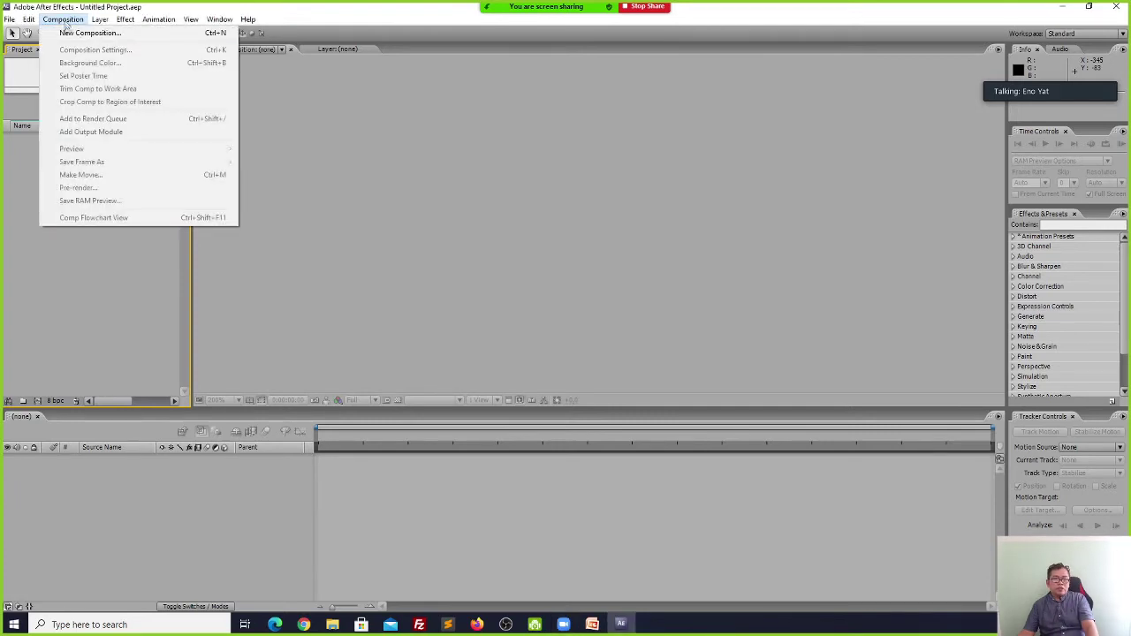
pyautogui.click(79, 33)
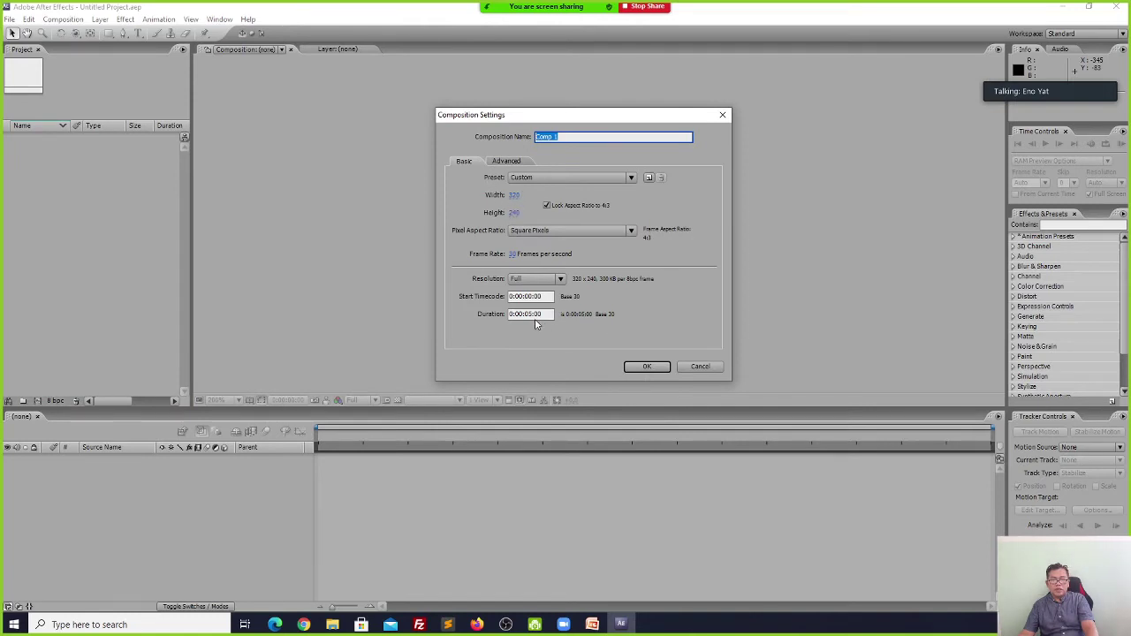
pyautogui.click(660, 366)
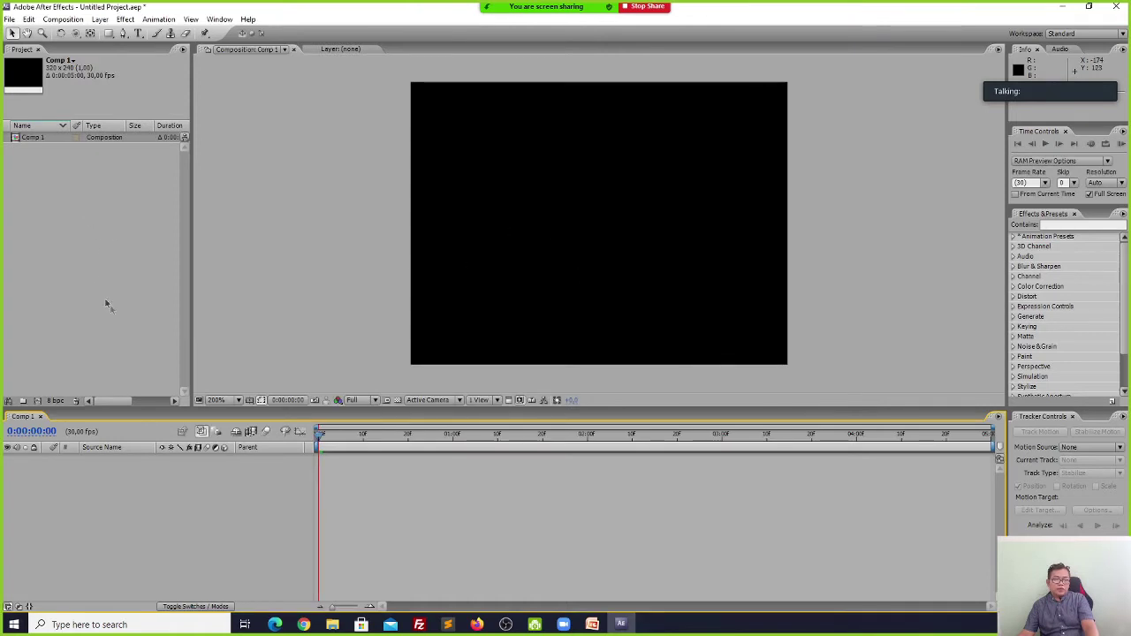
# Create a second composition, Comp 2, at 320 × 240, 30 frames per second and 5 seconds, and compare both timelines.
pyautogui.click(63, 19)
pyautogui.click(71, 30)
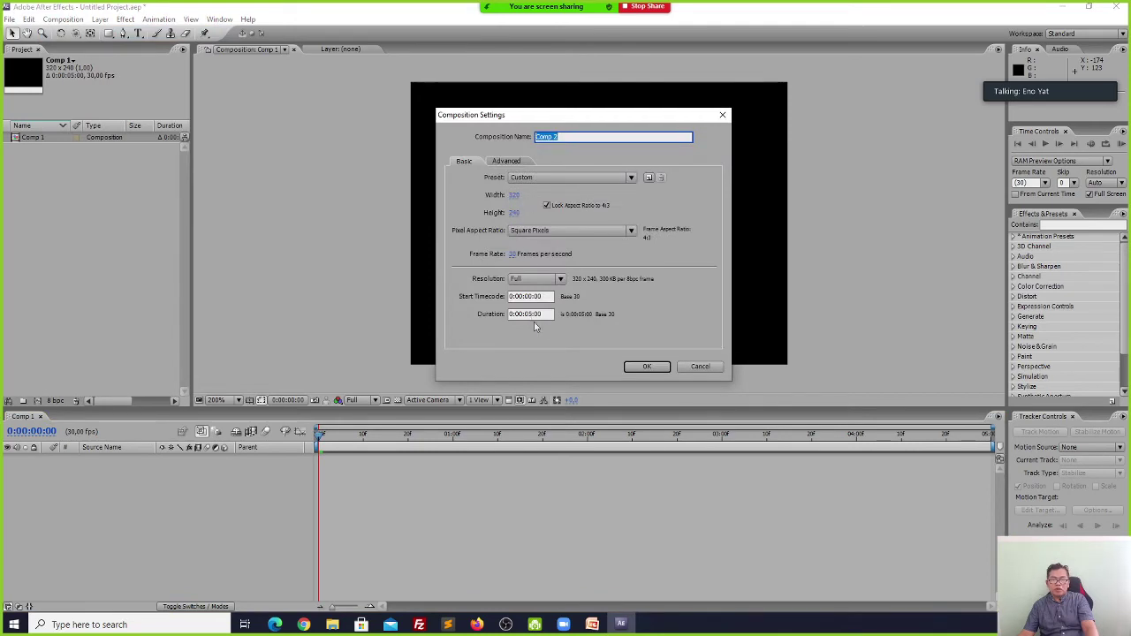
pyautogui.click(644, 366)
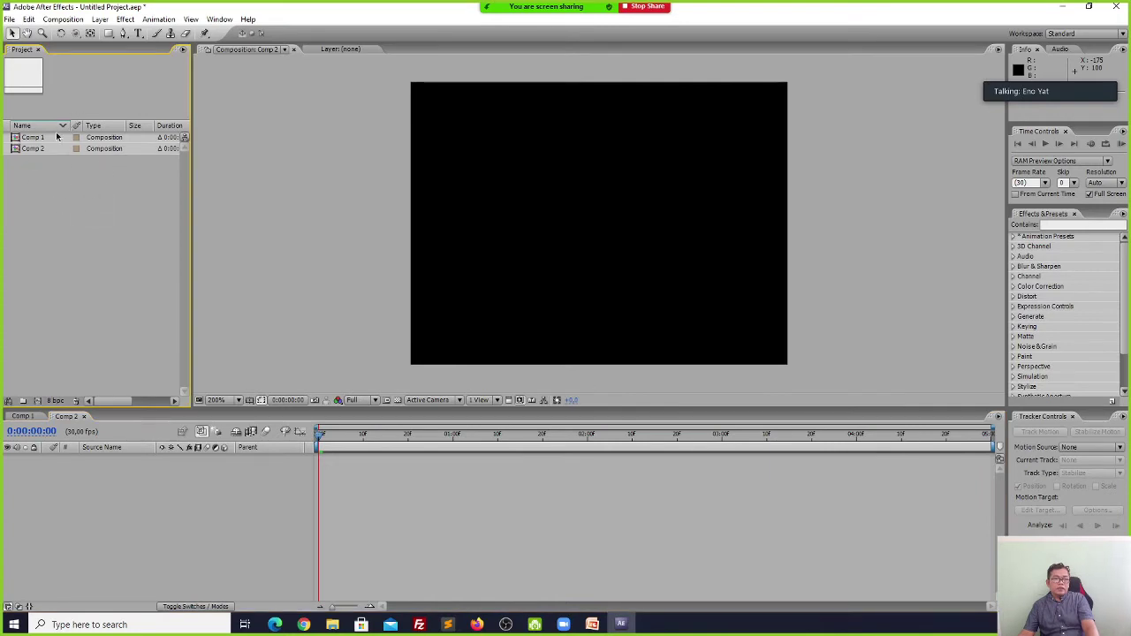
pyautogui.click(23, 416)
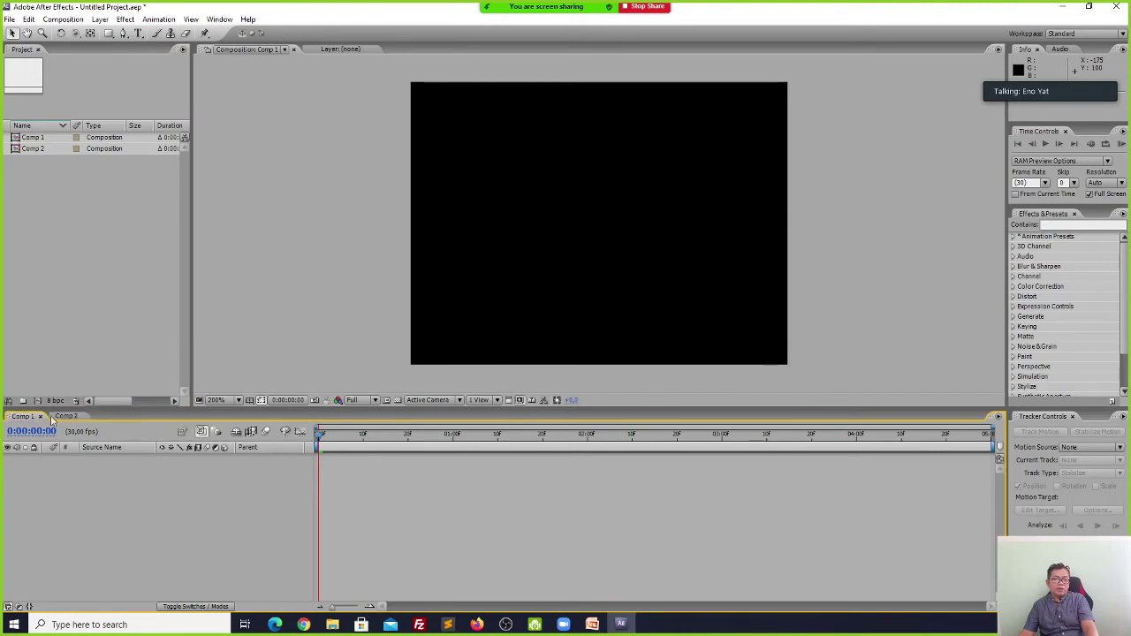
pyautogui.click(65, 416)
pyautogui.click(79, 250)
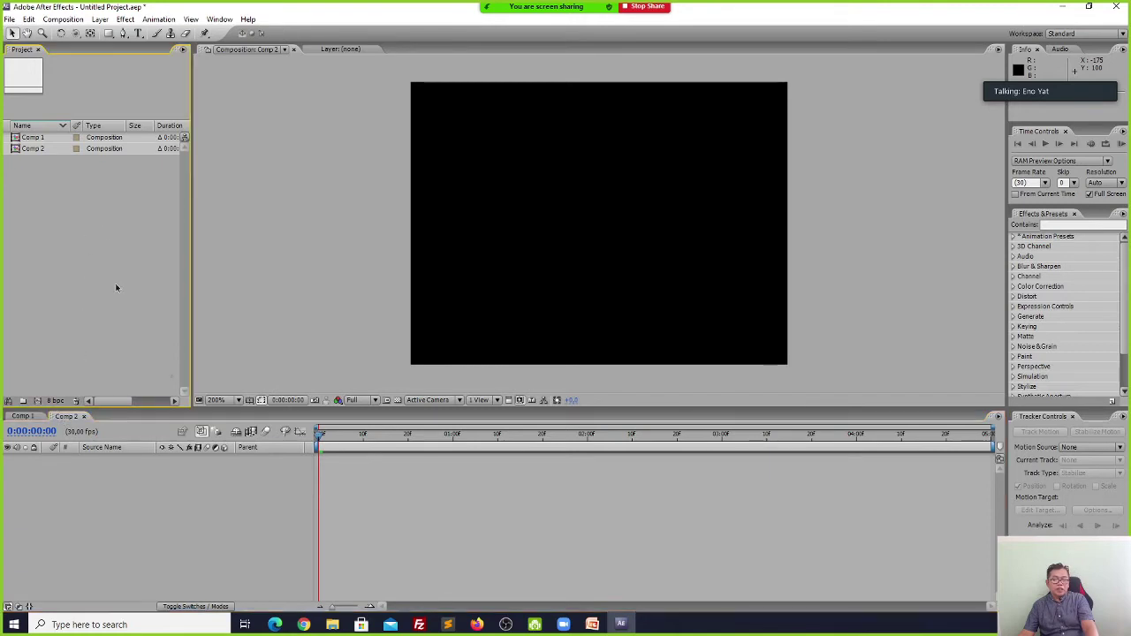
# Import awan.mov and kupu.png into the project from the sesi 4 folder.
pyautogui.click(332, 625)
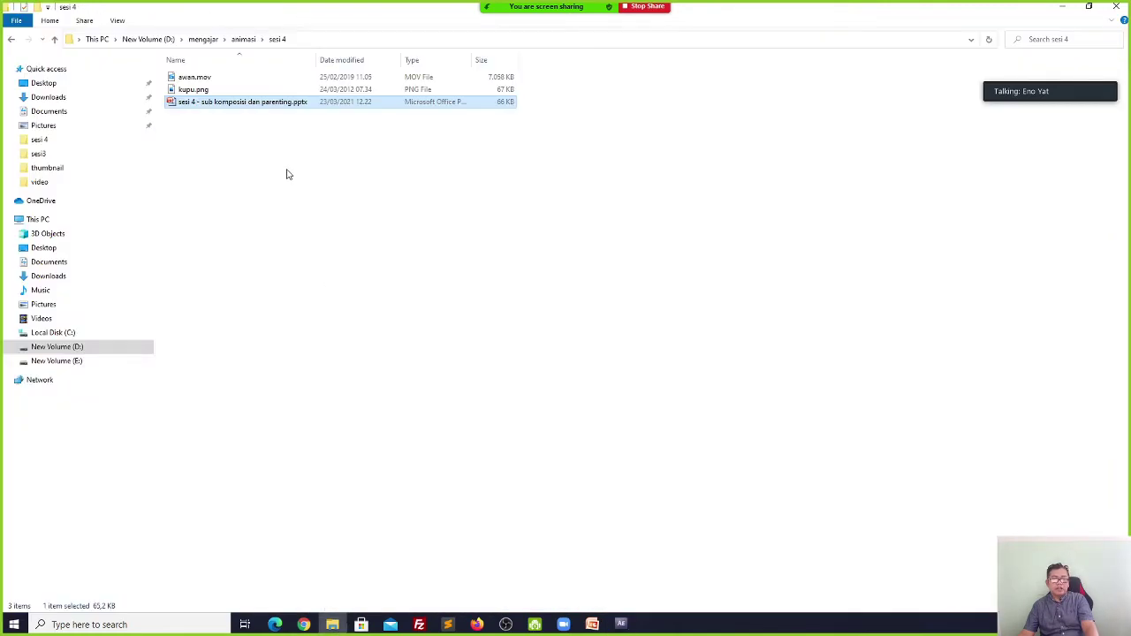
pyautogui.click(1089, 7)
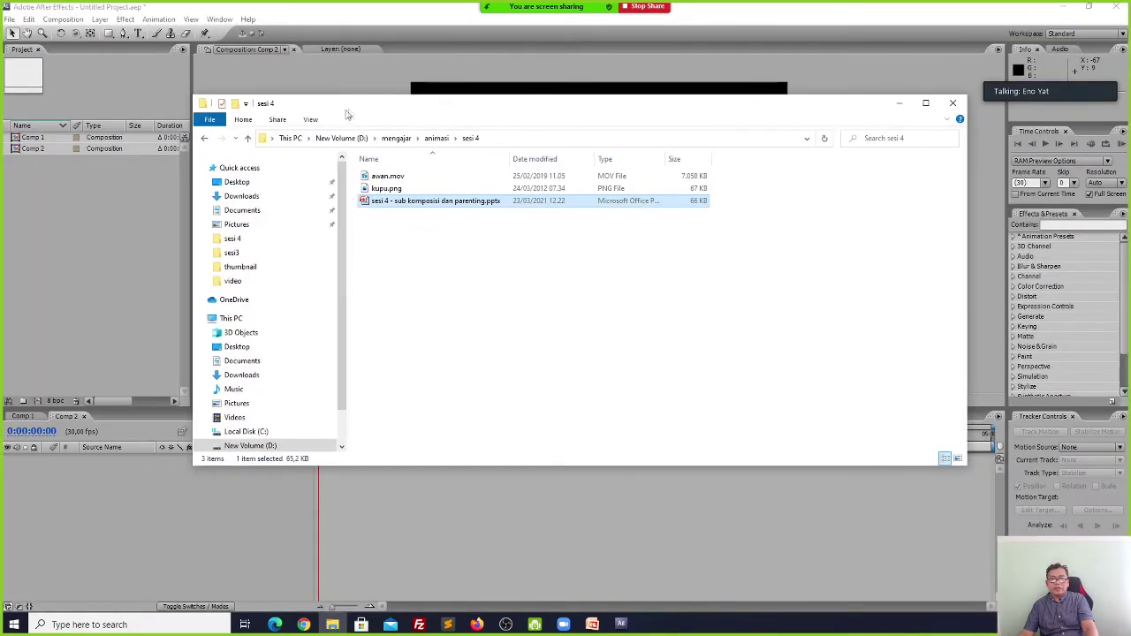
pyautogui.moveTo(345, 115); pyautogui.dragTo(522, 124)
pyautogui.click(611, 264)
pyautogui.moveTo(906, 208); pyautogui.dragTo(822, 185)
pyautogui.moveTo(562, 193); pyautogui.dragTo(74, 193)
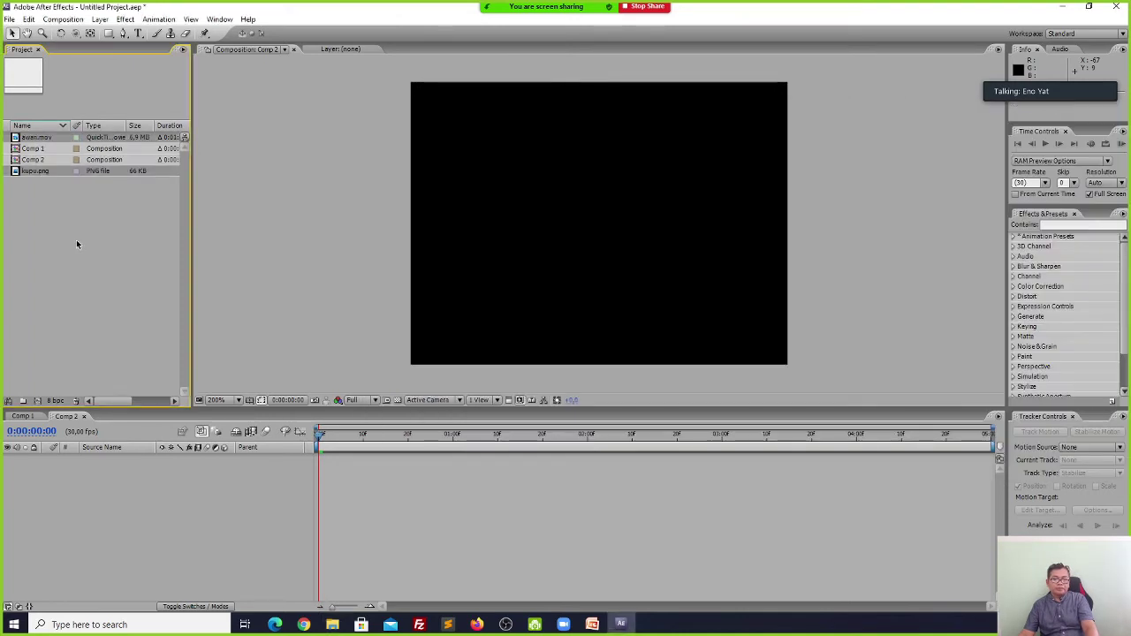
pyautogui.click(42, 139)
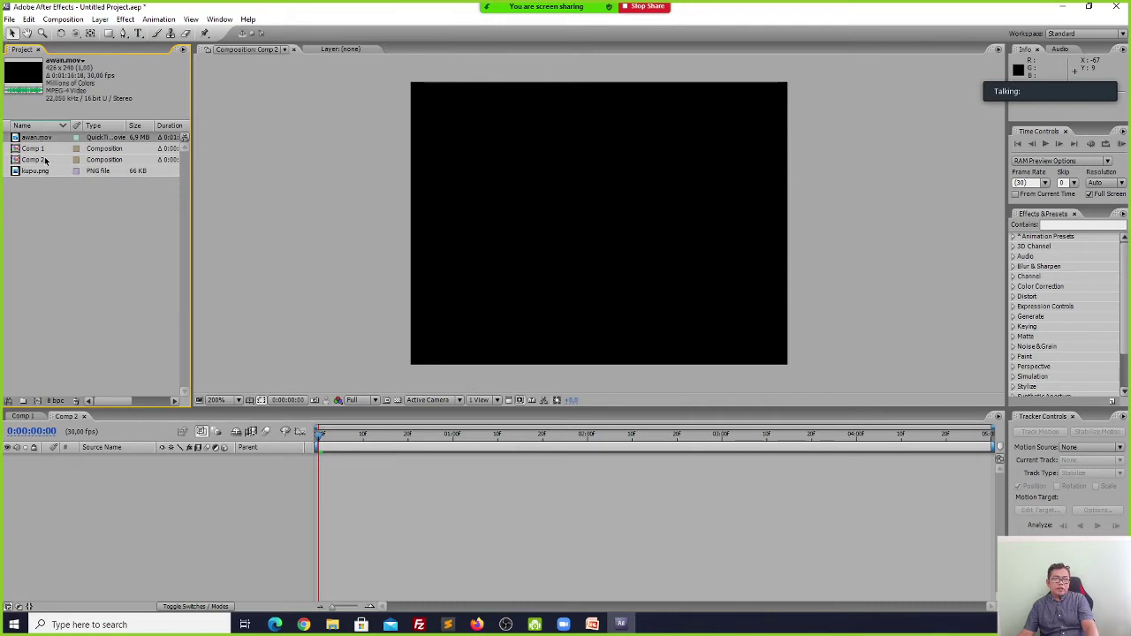
# Add the awan.mov footage to Comp 1 as the sky background, starting at the beginning of the timeline.
pyautogui.click(22, 416)
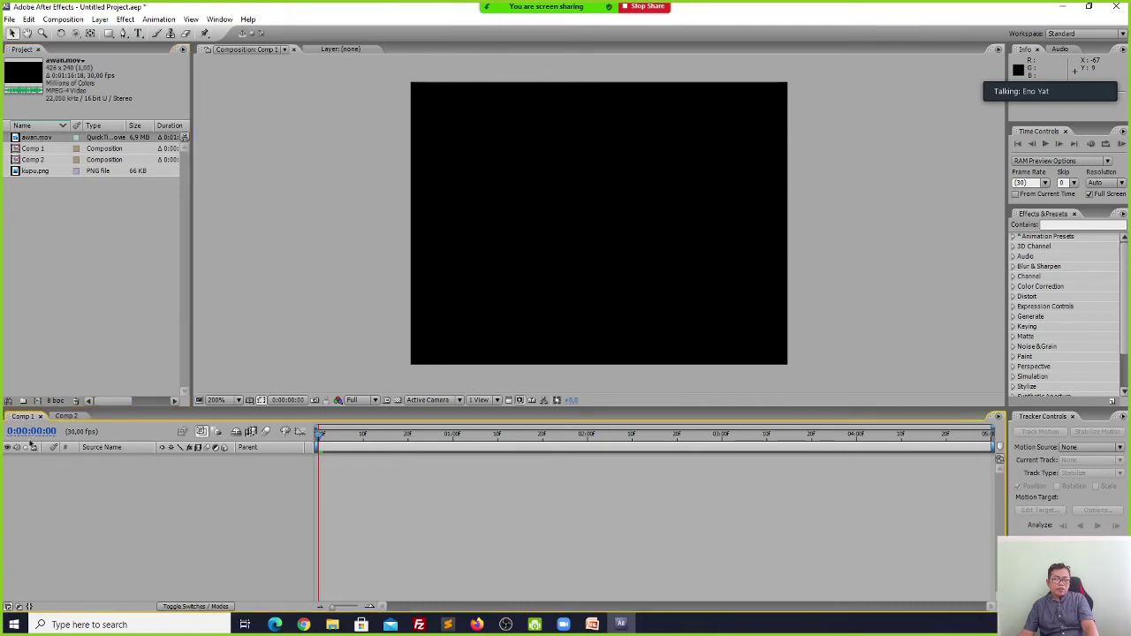
pyautogui.click(65, 226)
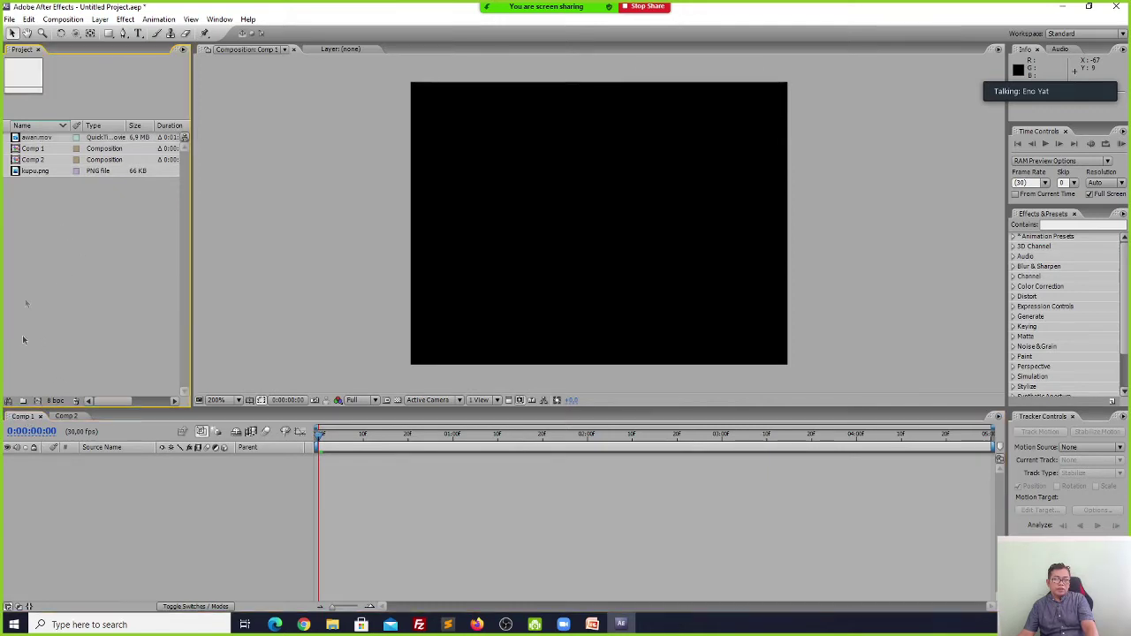
pyautogui.rightClick(37, 155)
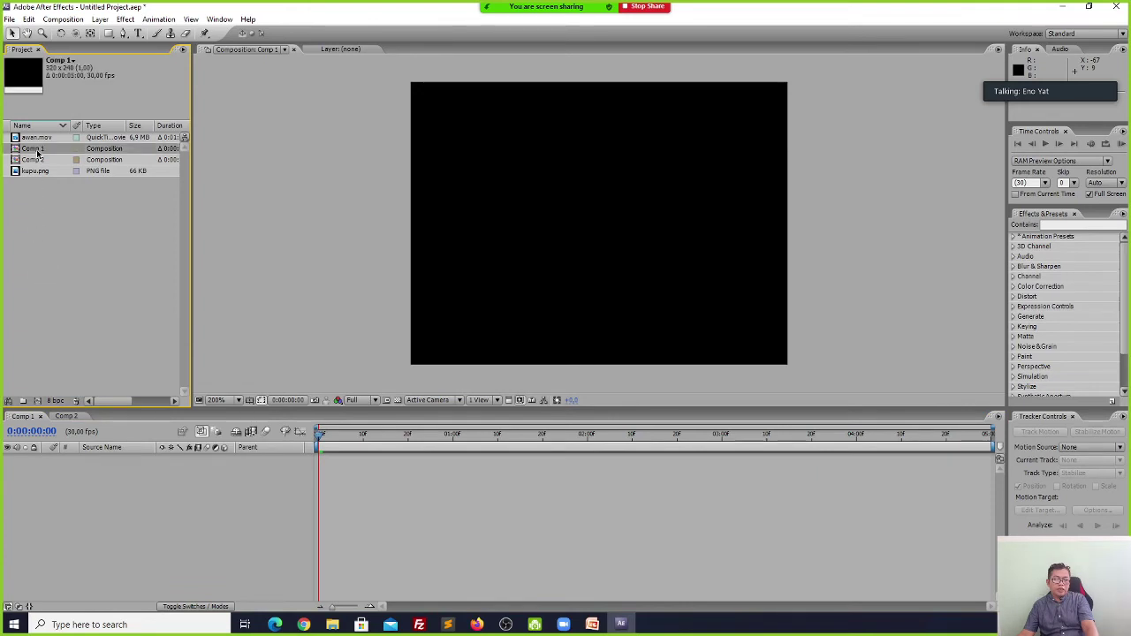
pyautogui.click(16, 218)
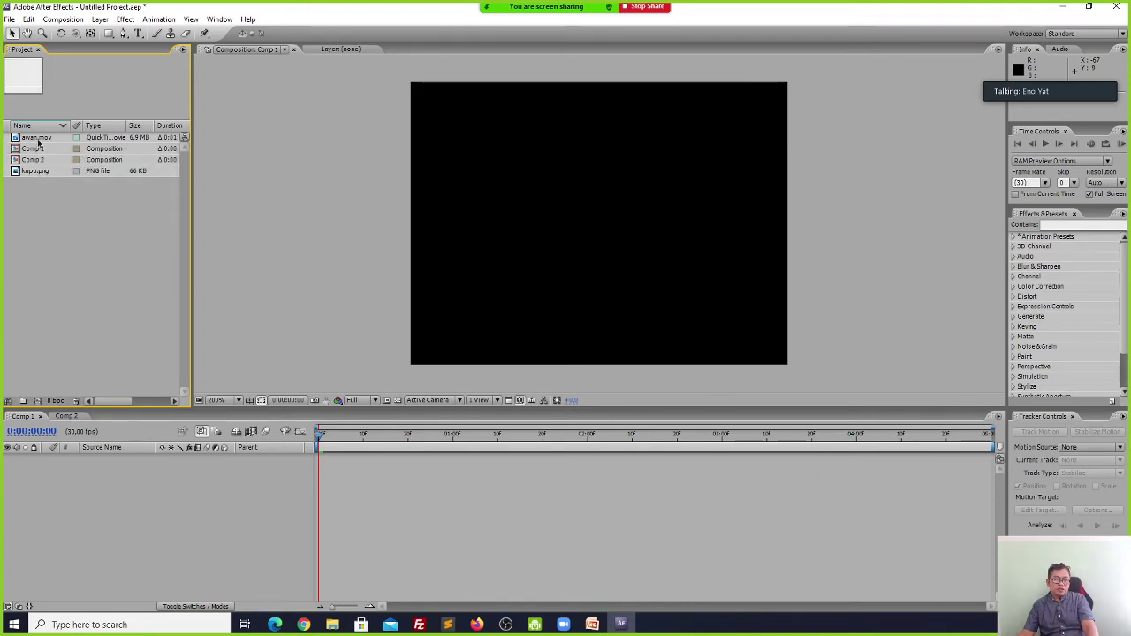
pyautogui.click(33, 139)
pyautogui.moveTo(32, 139); pyautogui.dragTo(581, 228)
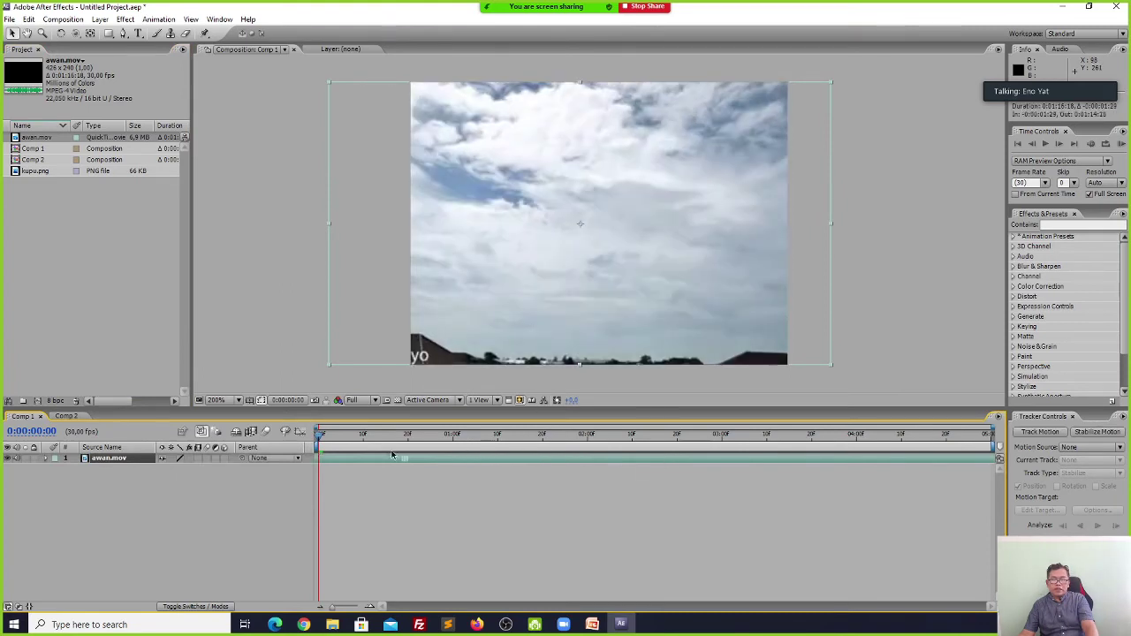
pyautogui.click(261, 226)
# Add kupu.png to Comp 1, scale it to about 15.9%, and place it at the frame's left edge, about 20.5, 75.
pyautogui.click(62, 243)
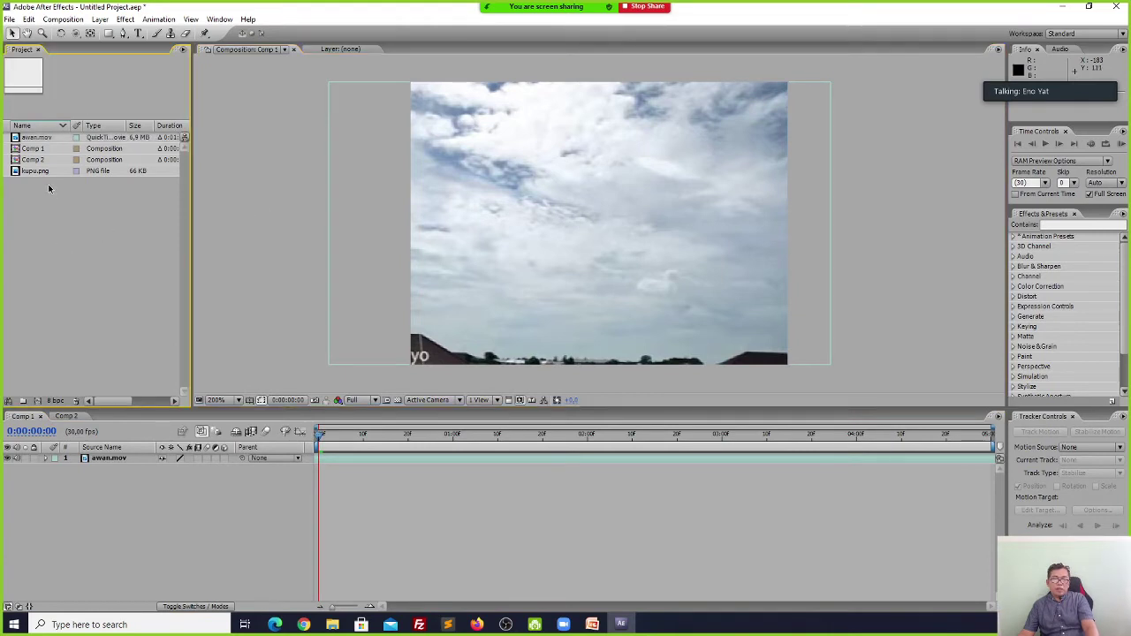
pyautogui.moveTo(34, 172); pyautogui.dragTo(577, 238)
pyautogui.moveTo(733, 121); pyautogui.dragTo(443, 172)
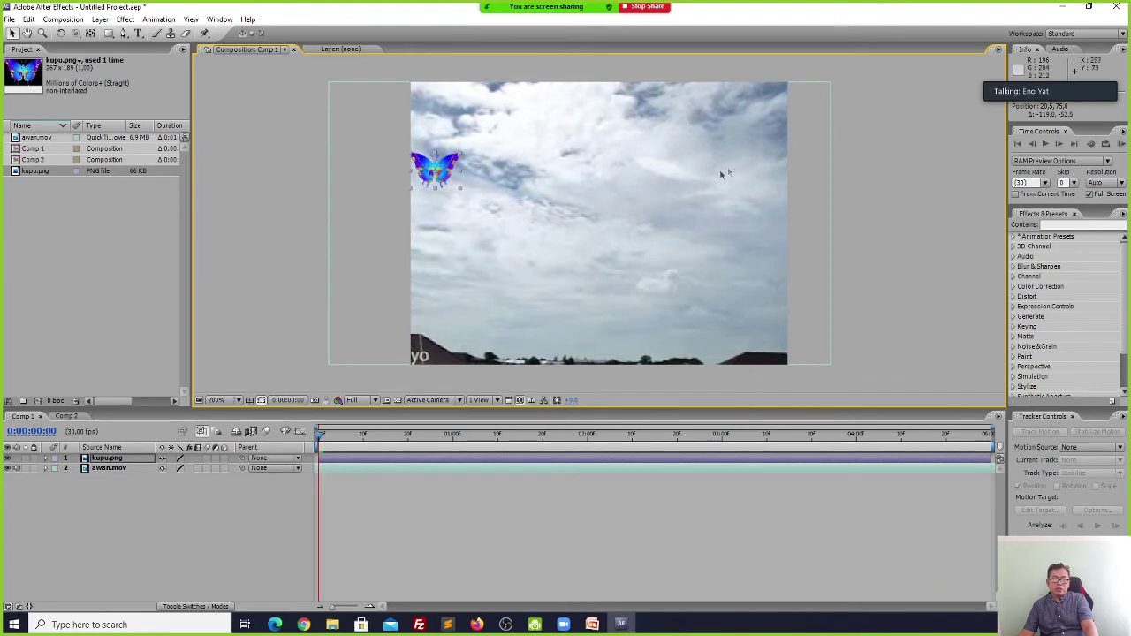
# Animate the butterfly's position in Comp 1 with keyframes from 20.5, 75 at the start to about 299, 75 at 0:00:01:21.
pyautogui.click(45, 458)
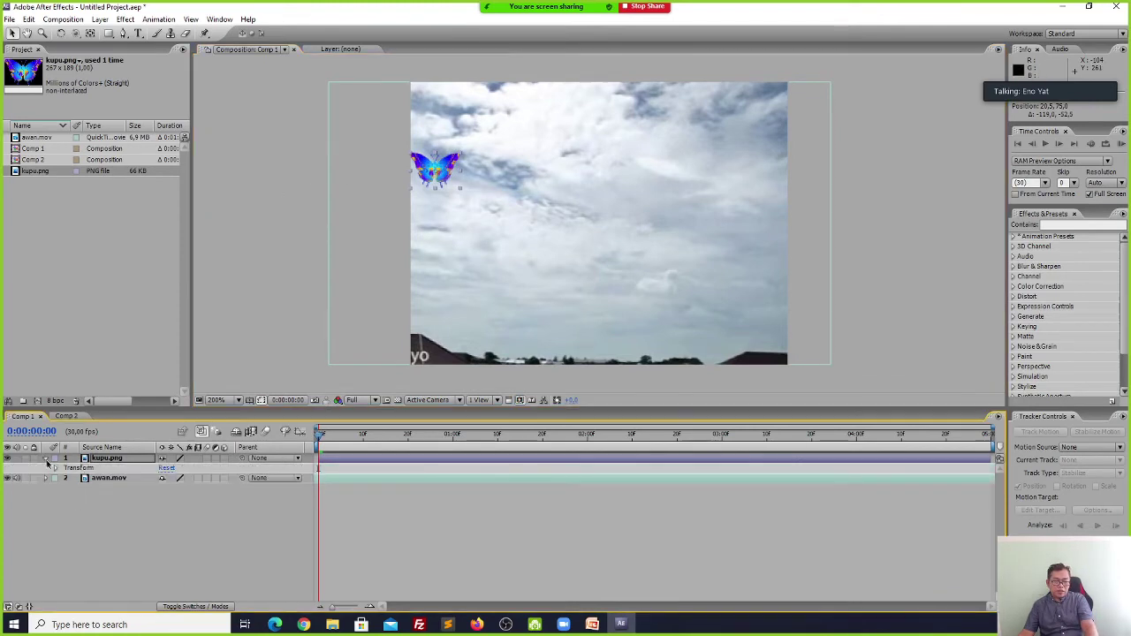
pyautogui.click(55, 468)
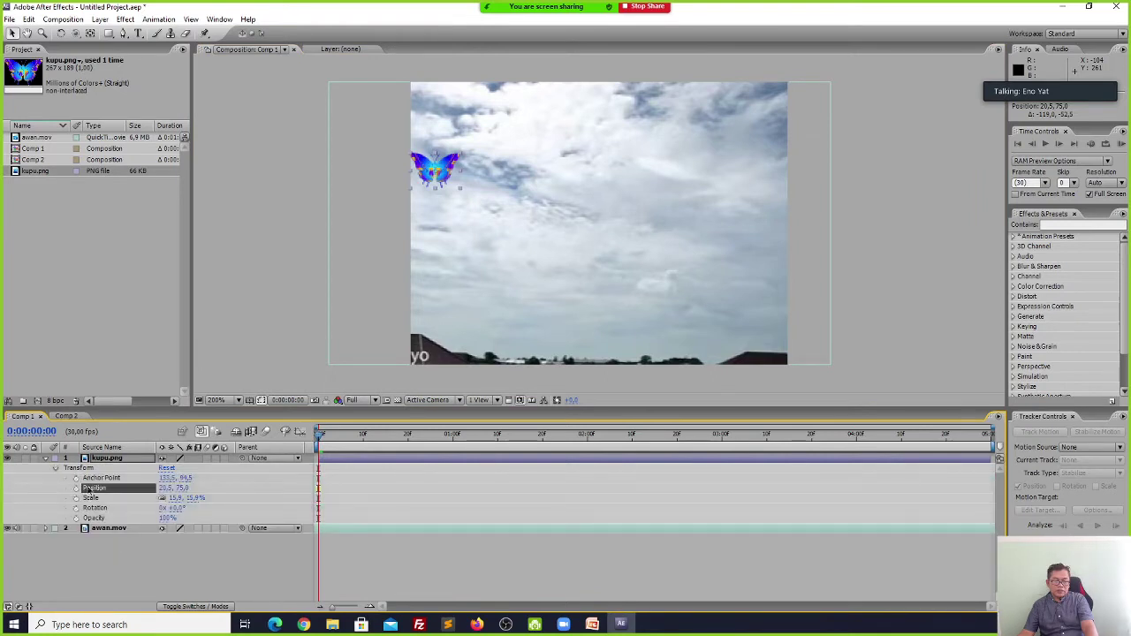
pyautogui.click(76, 488)
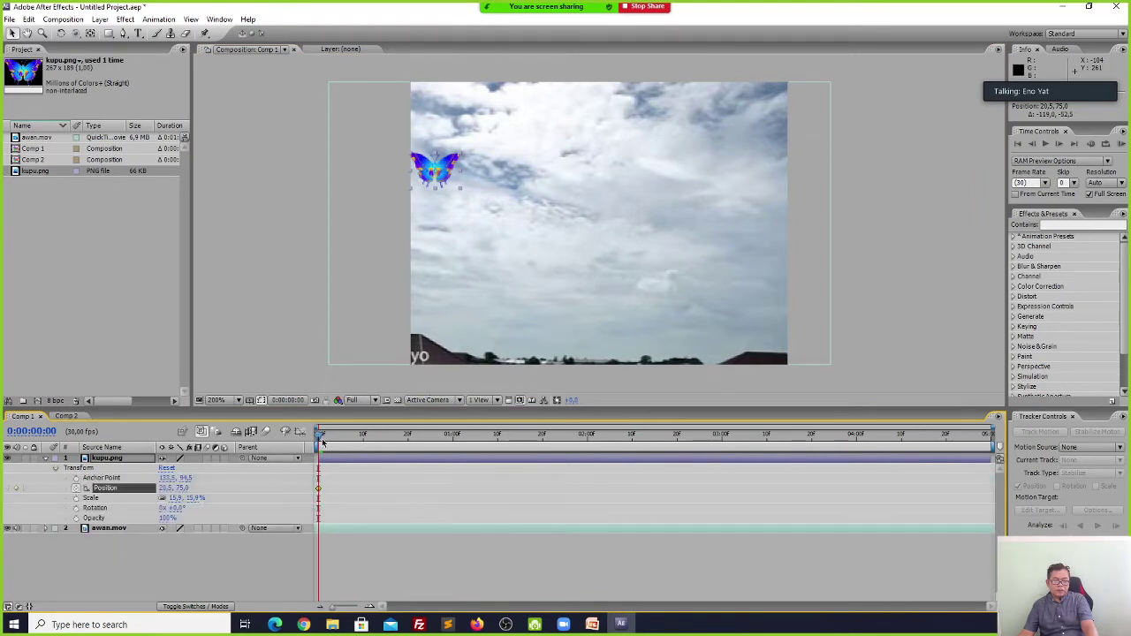
pyautogui.moveTo(320, 439); pyautogui.dragTo(545, 435)
pyautogui.moveTo(447, 165); pyautogui.dragTo(777, 166)
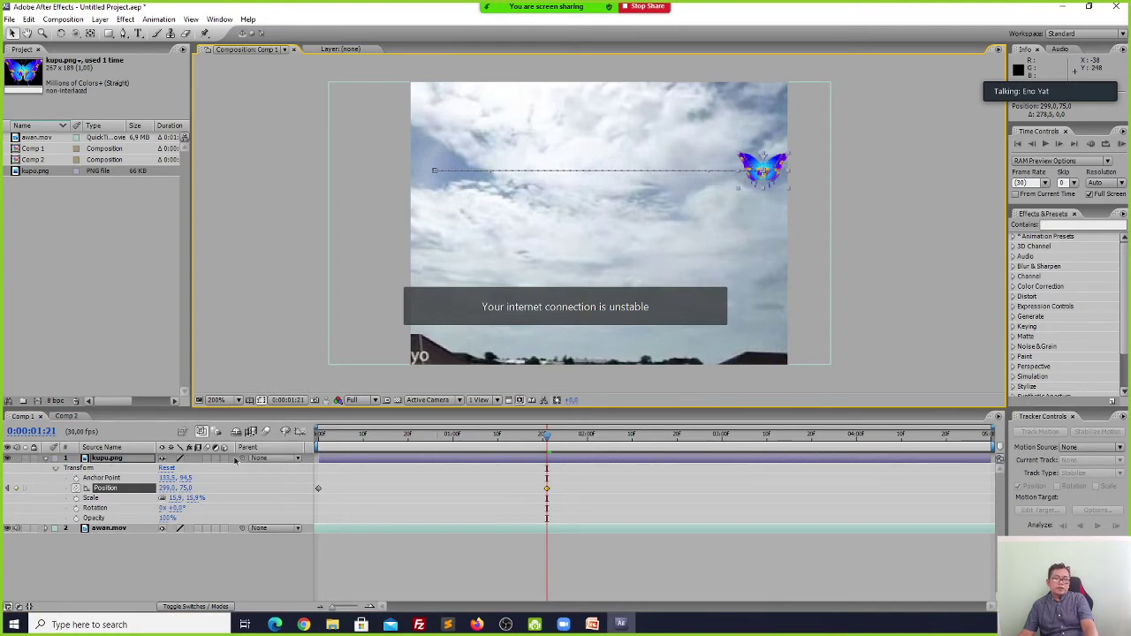
# Preview the butterfly animation in Comp 1 from the first frame and collapse the kupu.png layer.
pyautogui.moveTo(548, 439); pyautogui.dragTo(318, 439)
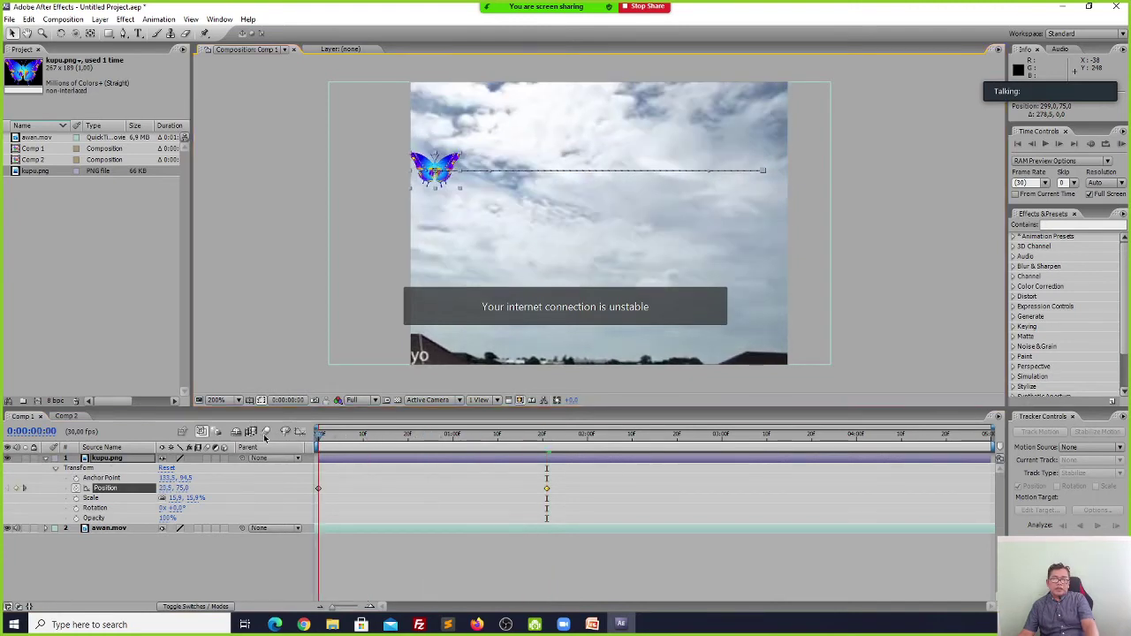
pyautogui.press('space')
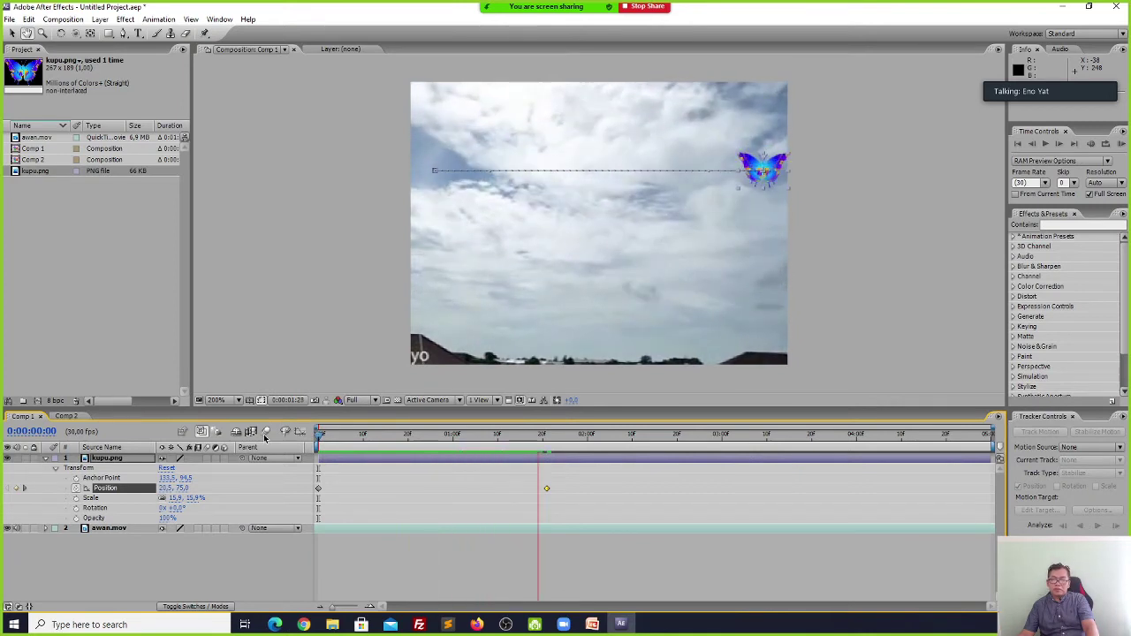
pyautogui.press('space')
pyautogui.click(253, 238)
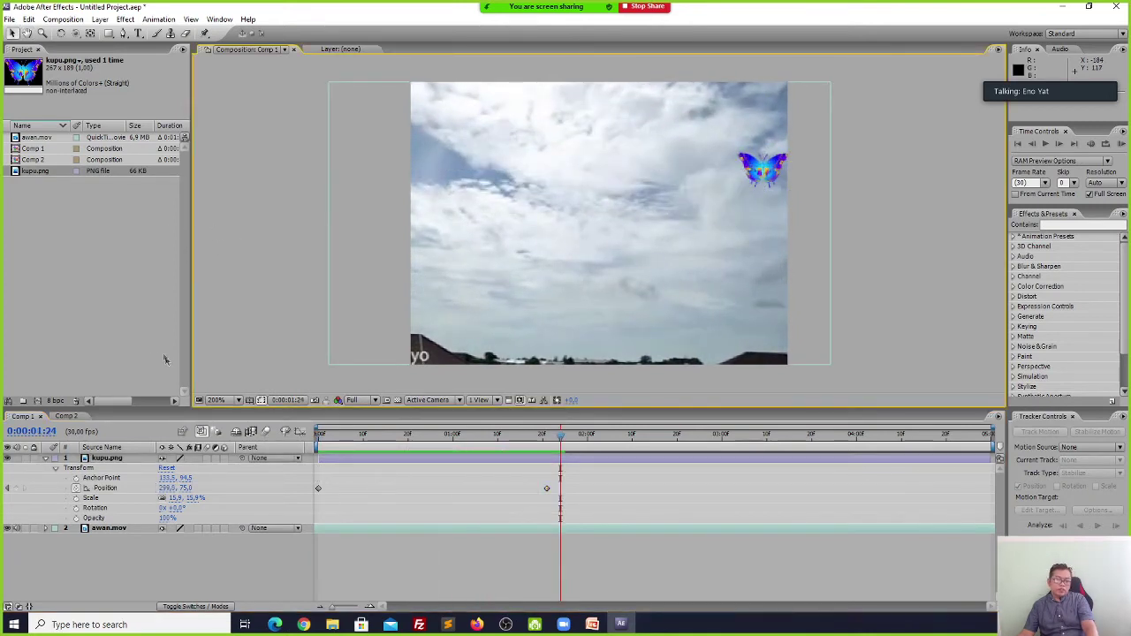
pyautogui.click(47, 458)
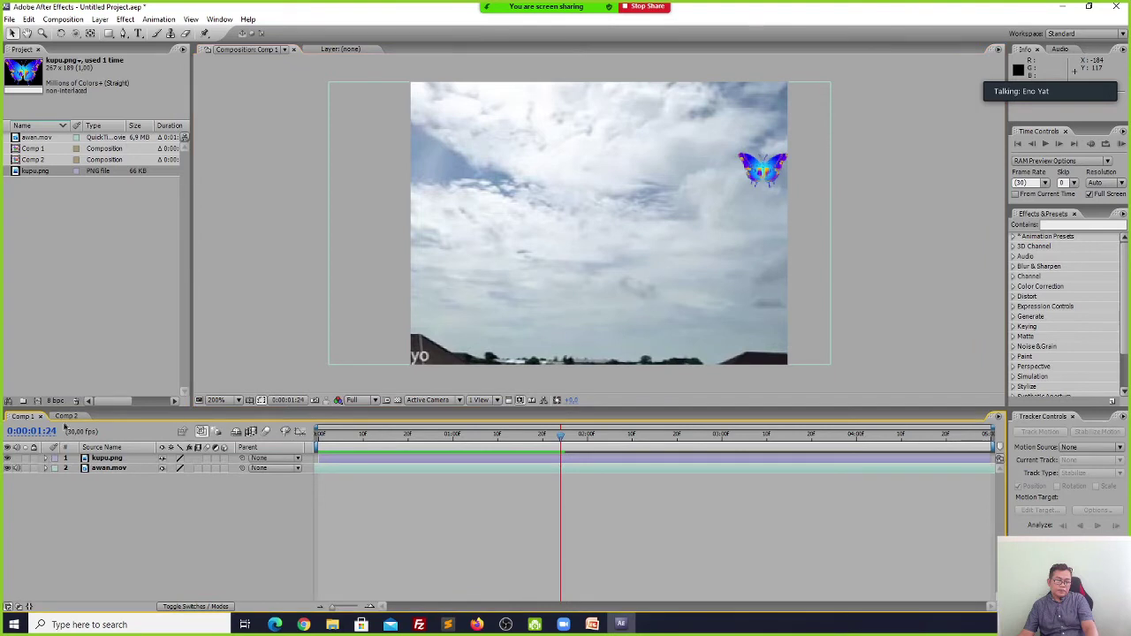
# Add kupu.png to Comp 2, scale it to about 16.9%, and place it near the frame's right edge at about 302.5, 152.5.
pyautogui.click(65, 416)
pyautogui.click(133, 329)
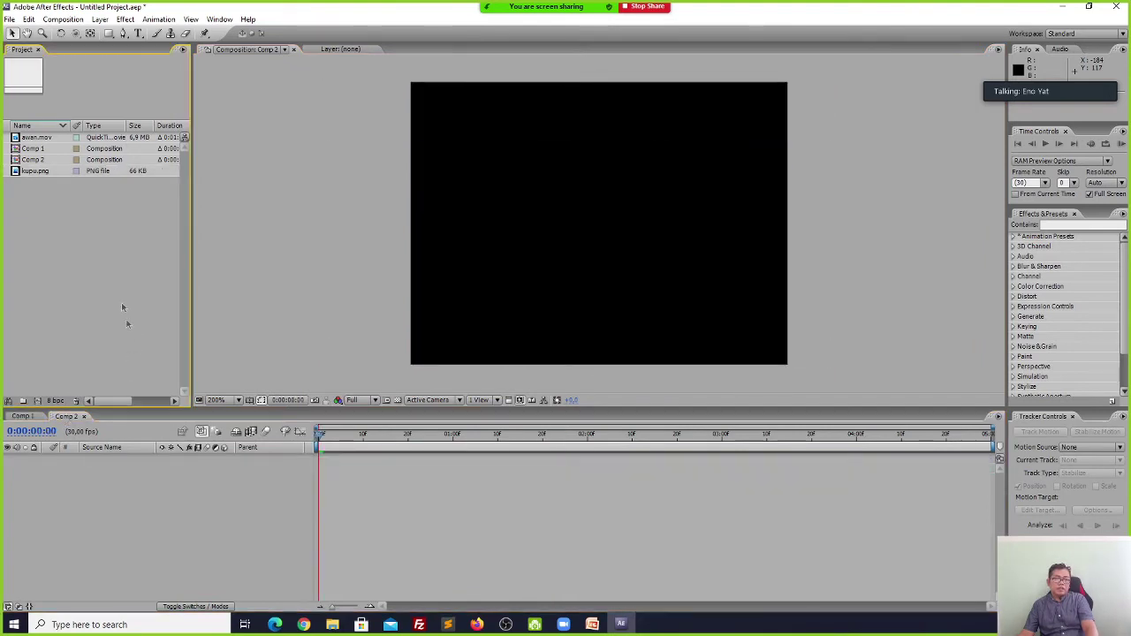
pyautogui.moveTo(30, 175); pyautogui.dragTo(592, 248)
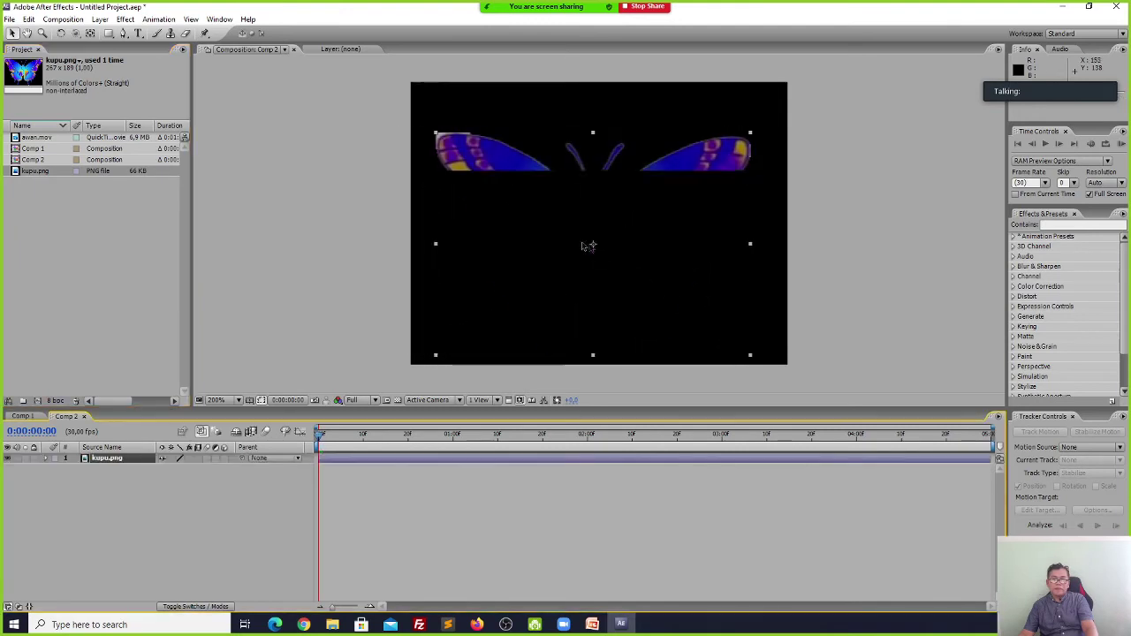
pyautogui.moveTo(752, 137); pyautogui.dragTo(749, 262)
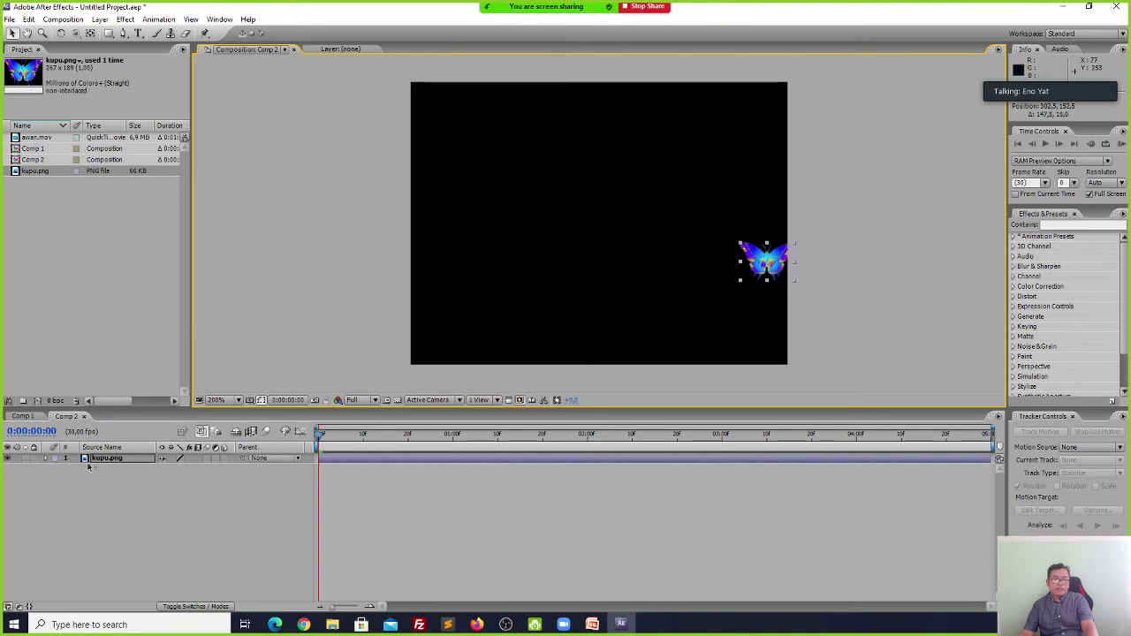
# Animate the butterfly's position in Comp 2 with keyframes from 302.5, 152.5 at the start to about 23, 152.5 at 0:00:01:20.
pyautogui.click(46, 459)
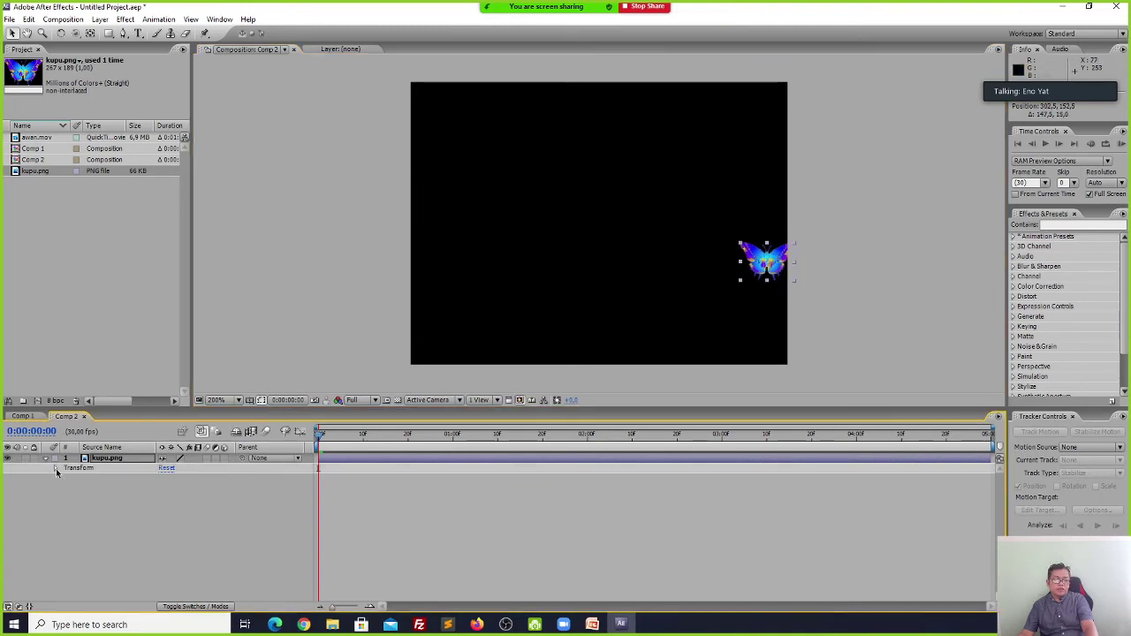
pyautogui.click(56, 468)
pyautogui.click(76, 488)
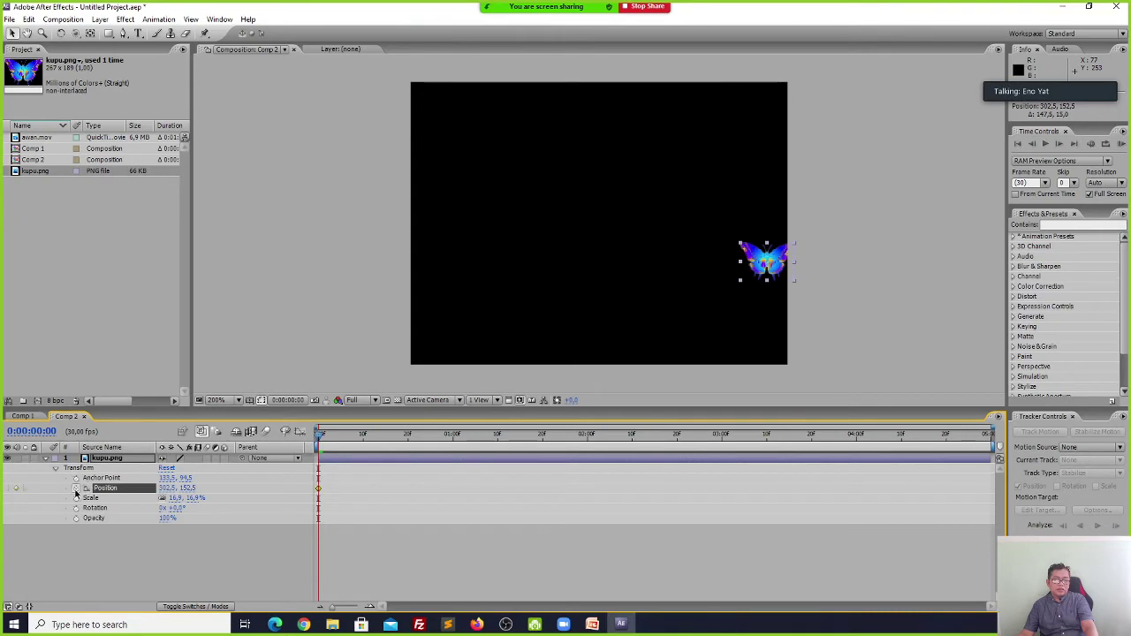
pyautogui.moveTo(320, 434); pyautogui.dragTo(444, 434)
pyautogui.moveTo(495, 468); pyautogui.dragTo(544, 470)
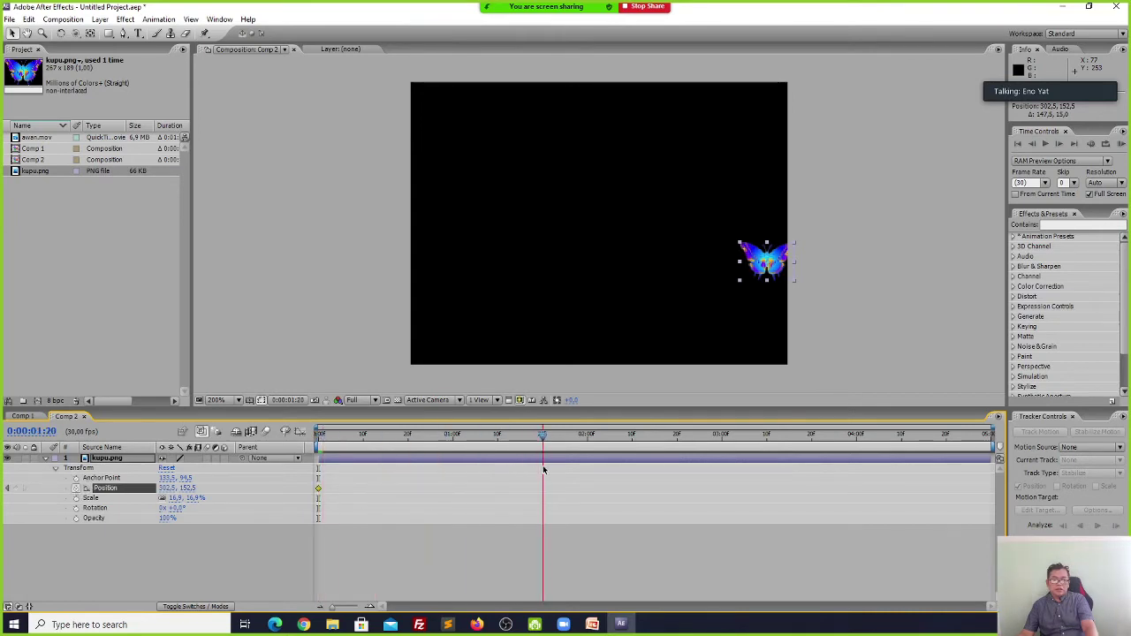
pyautogui.moveTo(763, 265); pyautogui.dragTo(435, 267)
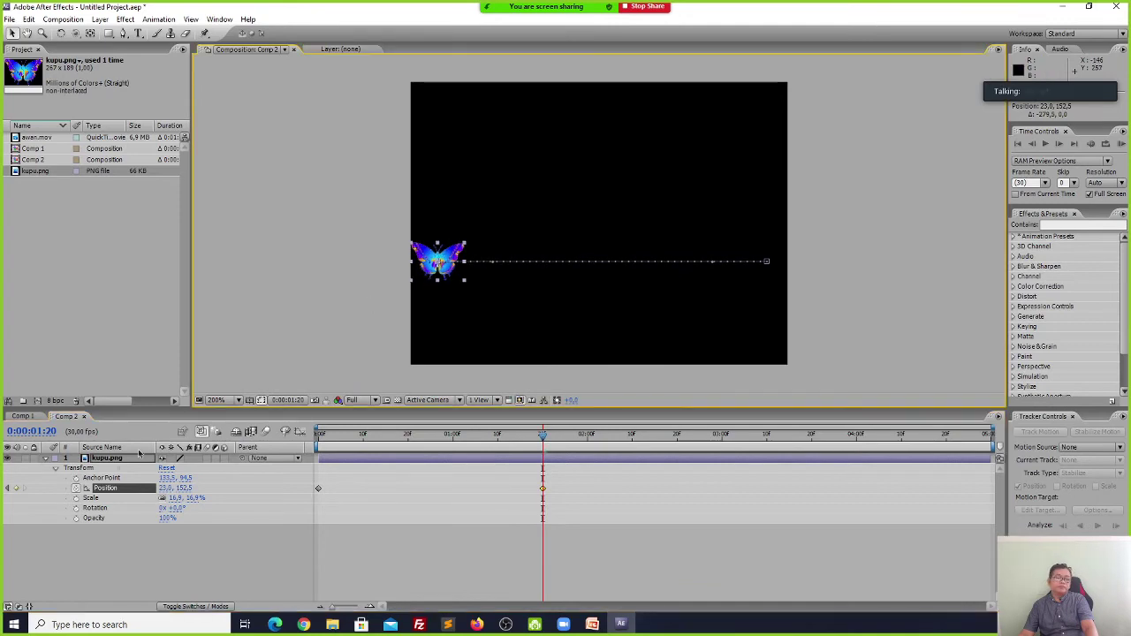
pyautogui.click(48, 459)
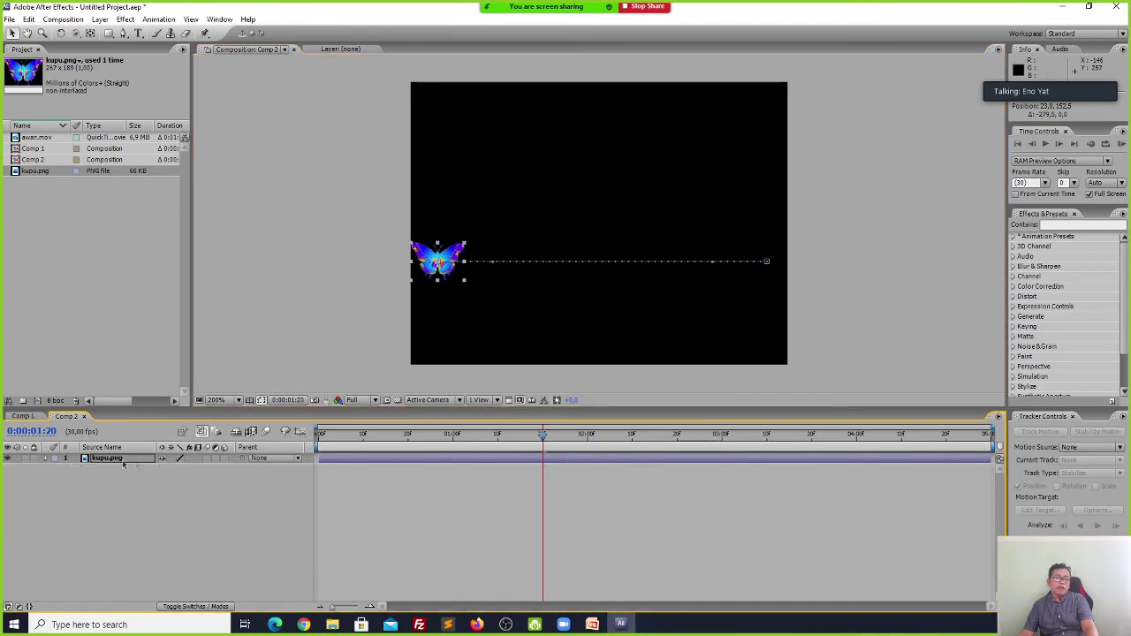
pyautogui.click(320, 441)
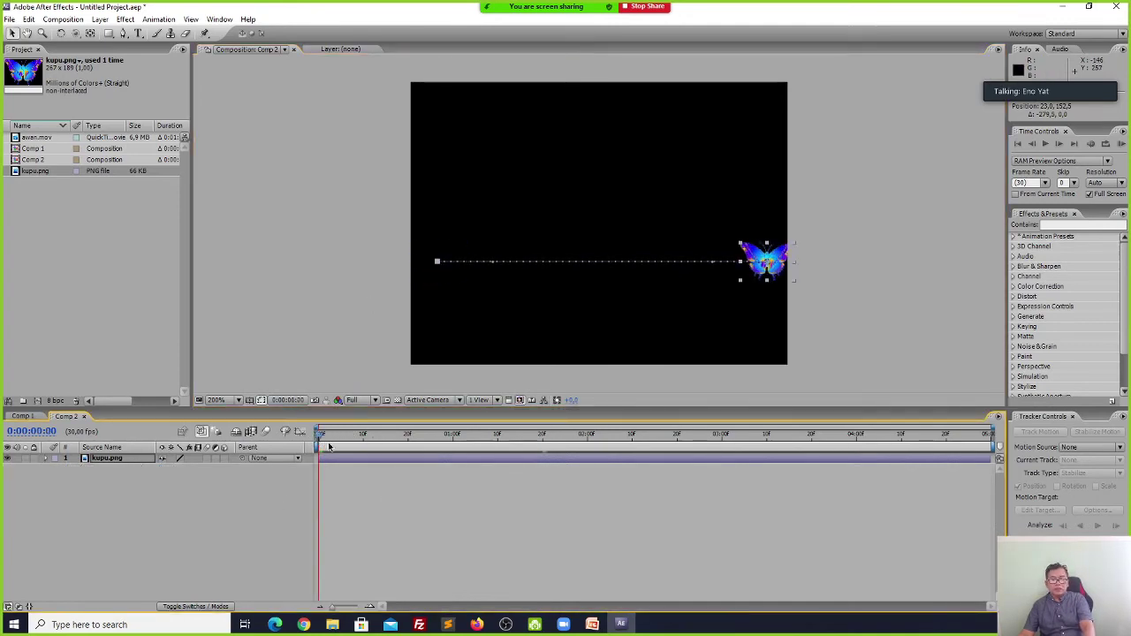
# Preview the butterfly animation in Comp 2 from the first frame.
pyautogui.press('space')
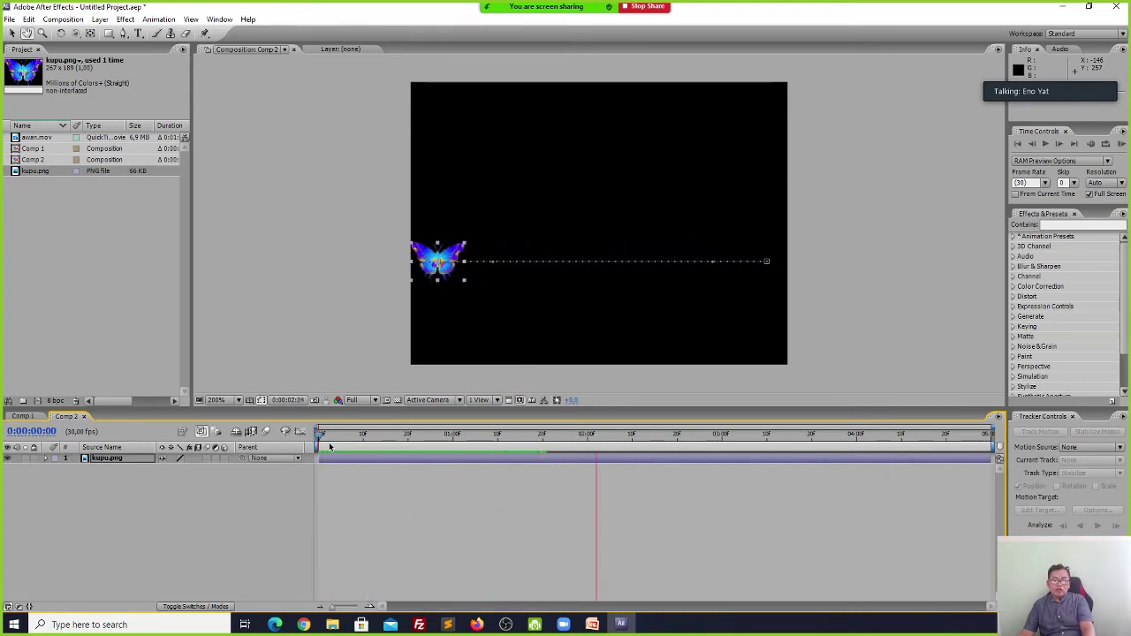
pyautogui.press('space')
pyautogui.click(301, 311)
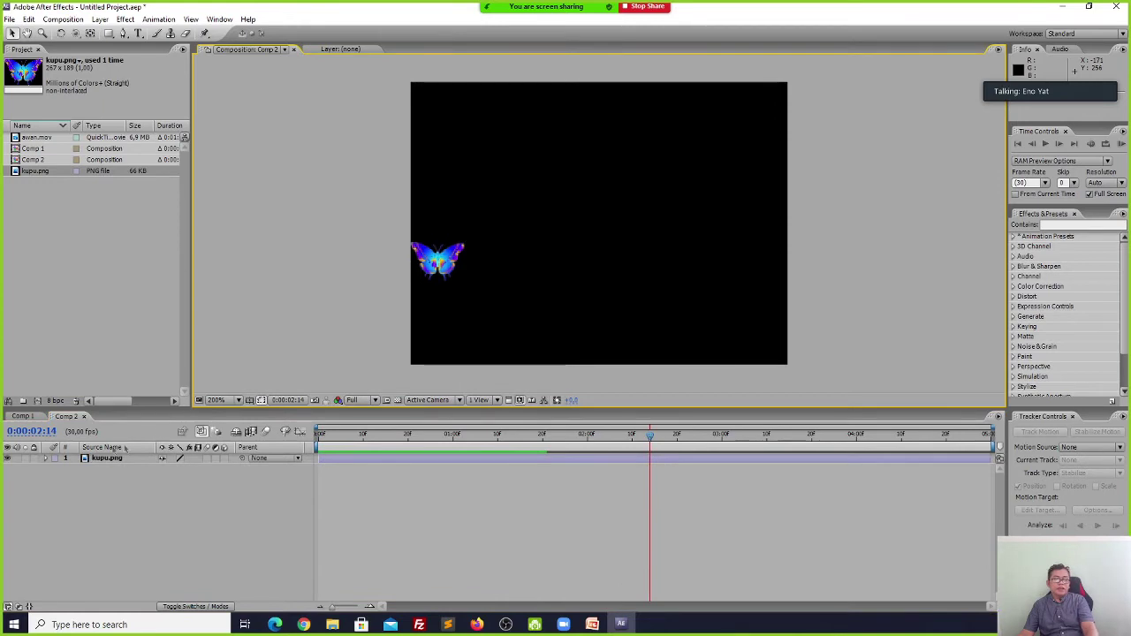
# Create a third composition, Comp 3, at 320 × 240 px, 30 fps and a duration of 0:00:05:00.
pyautogui.click(19, 416)
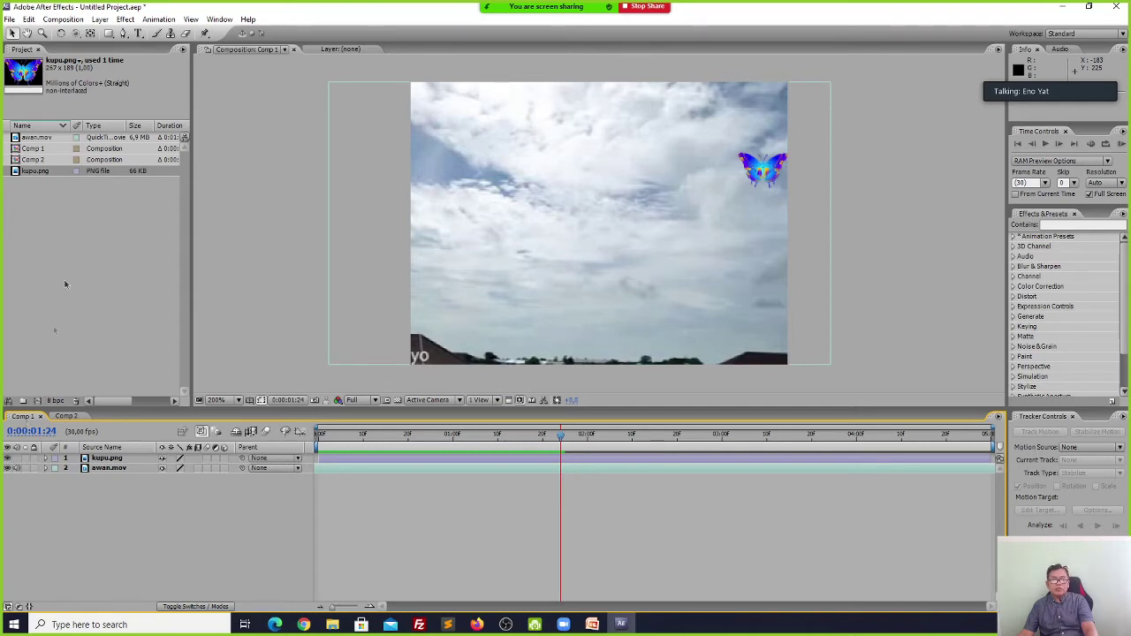
pyautogui.click(63, 19)
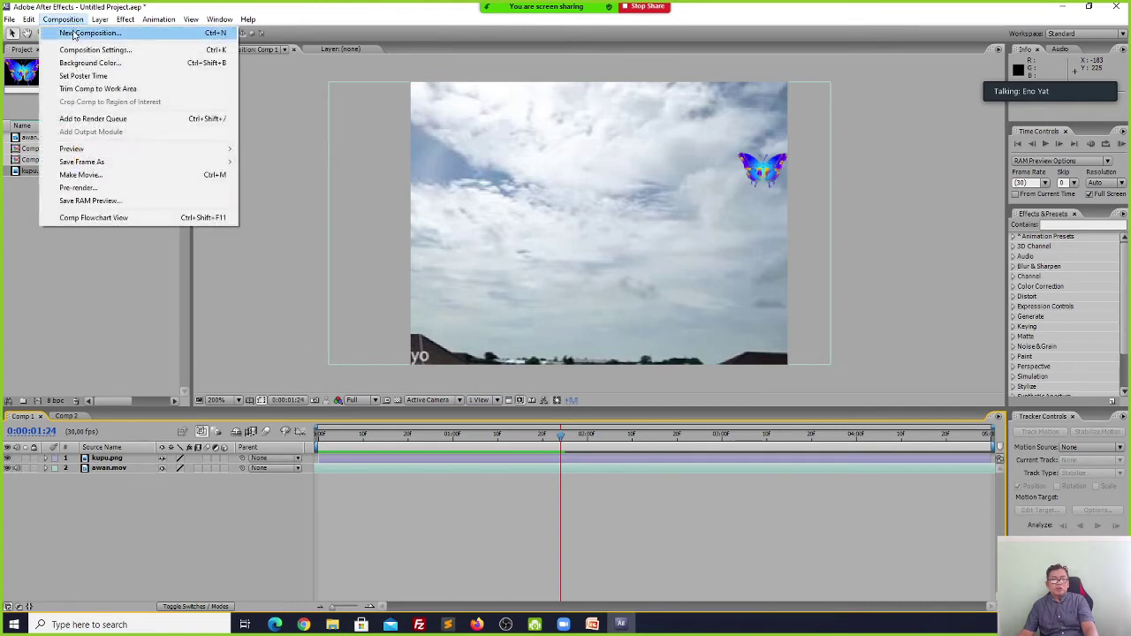
pyautogui.click(98, 28)
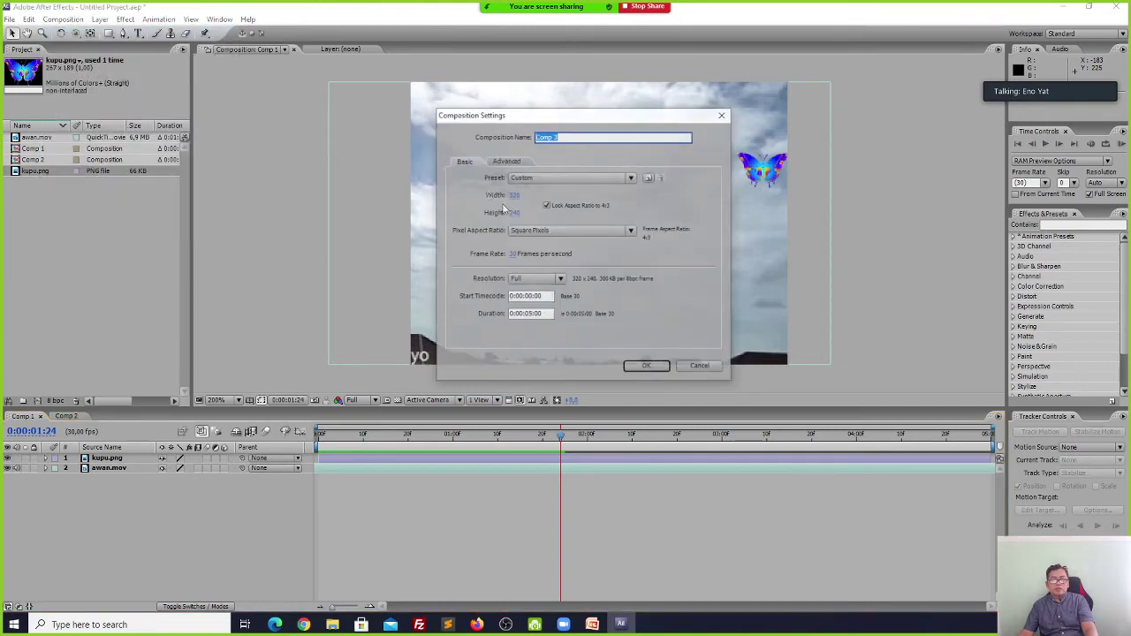
pyautogui.click(648, 367)
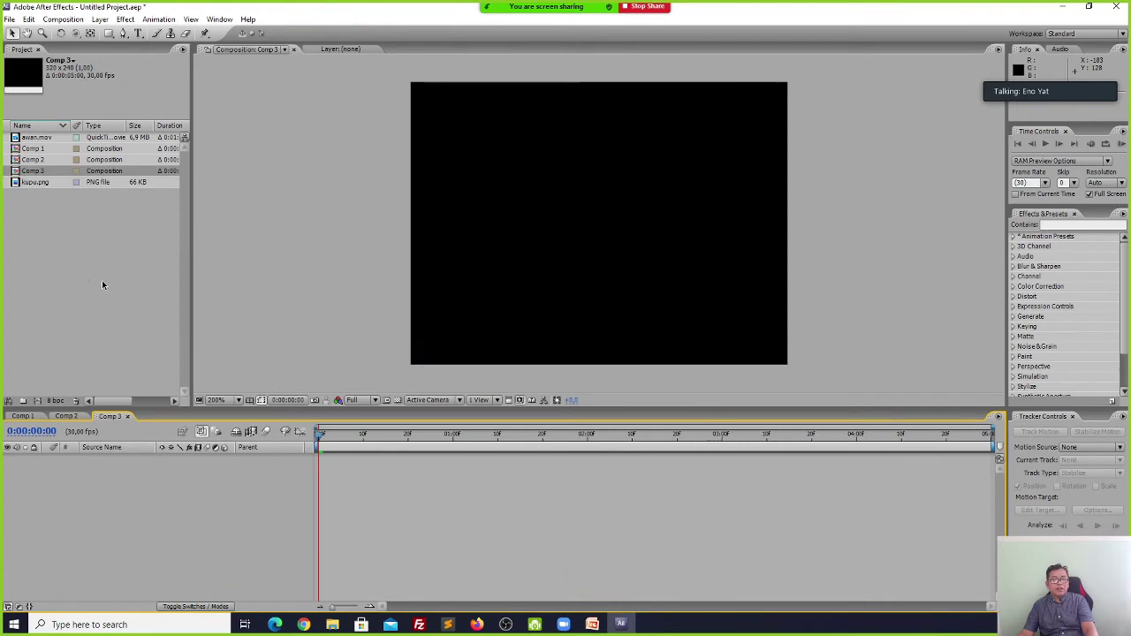
pyautogui.rightClick(39, 173)
pyautogui.click(17, 233)
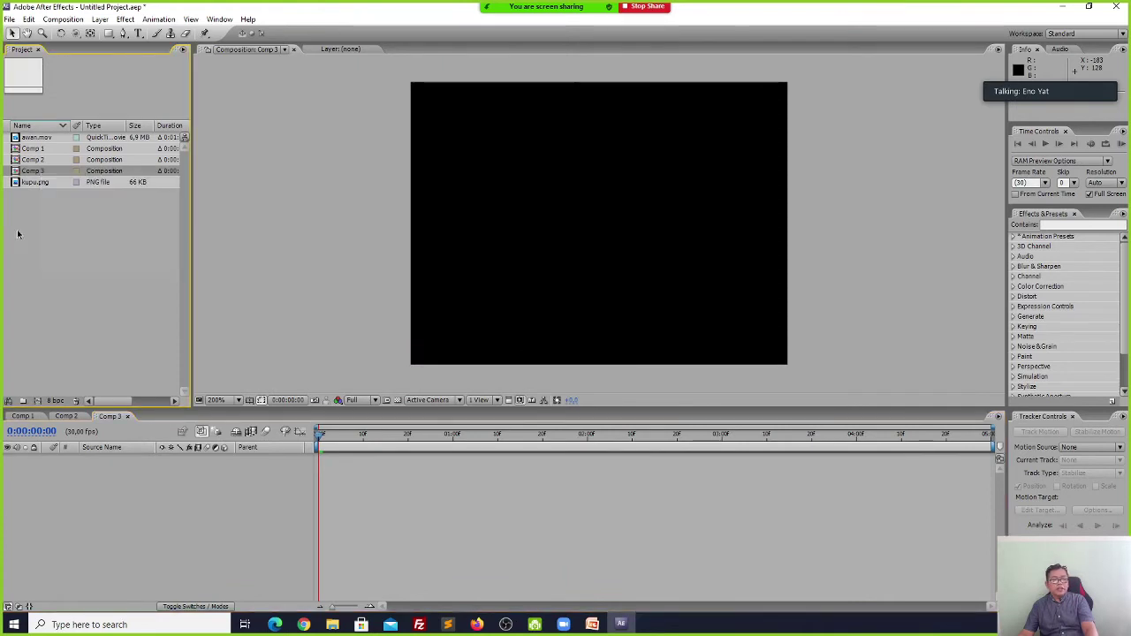
pyautogui.rightClick(111, 417)
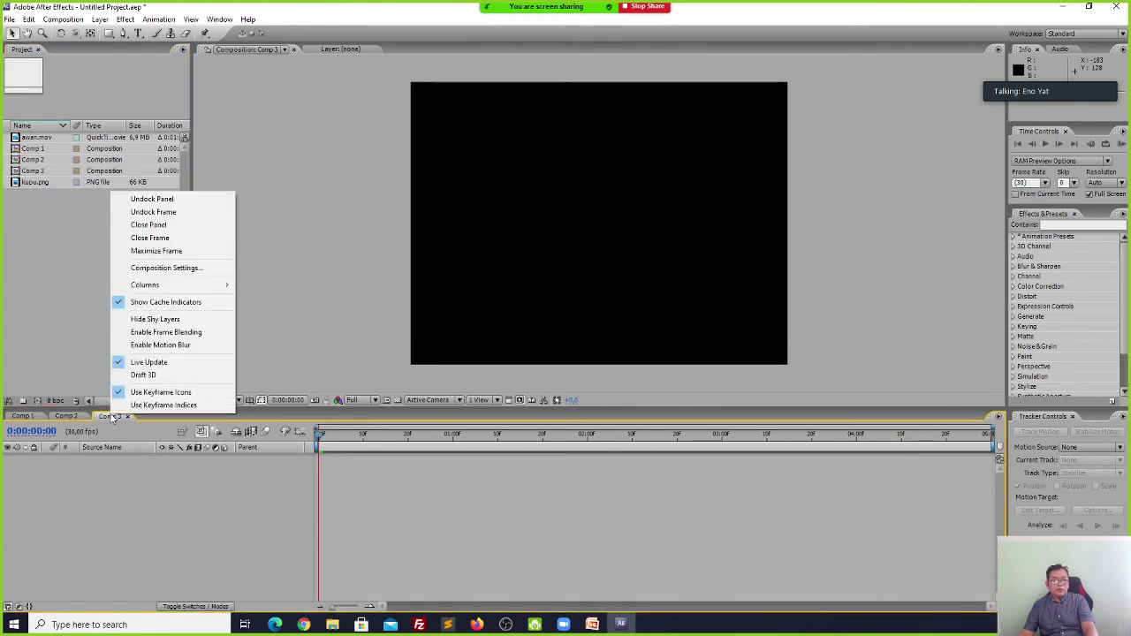
pyautogui.click(65, 325)
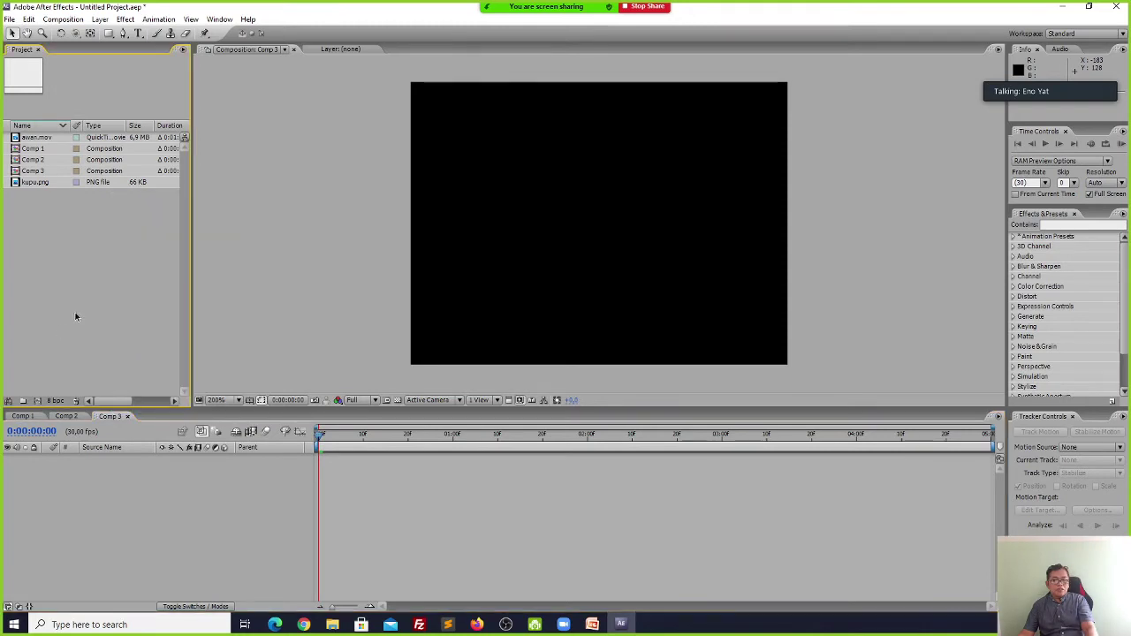
pyautogui.click(63, 19)
pyautogui.click(75, 30)
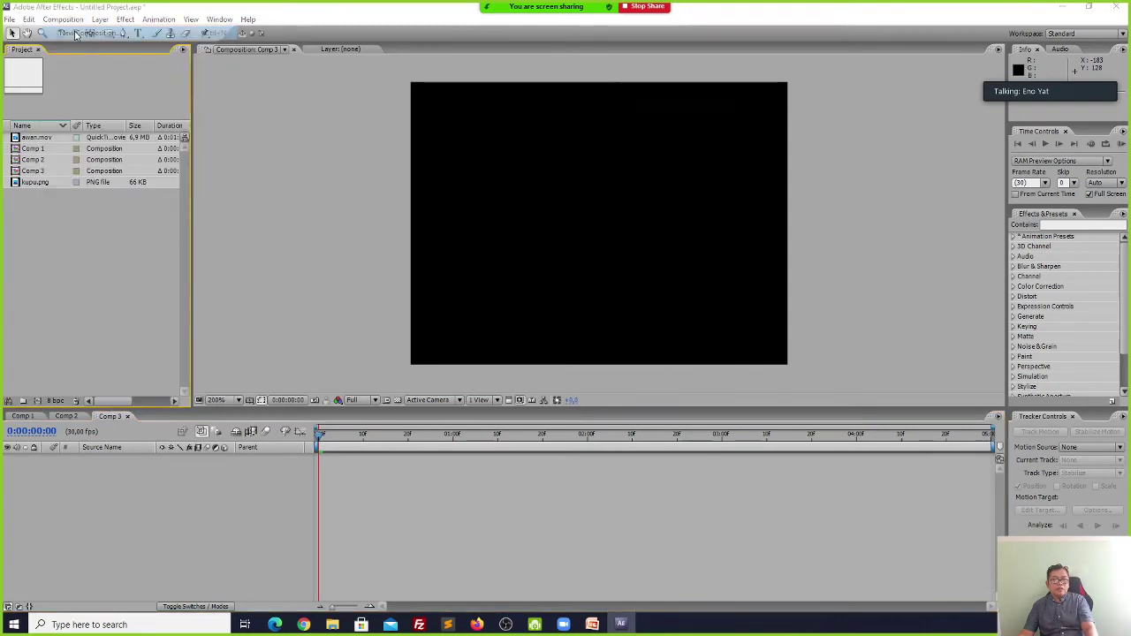
pyautogui.click(699, 367)
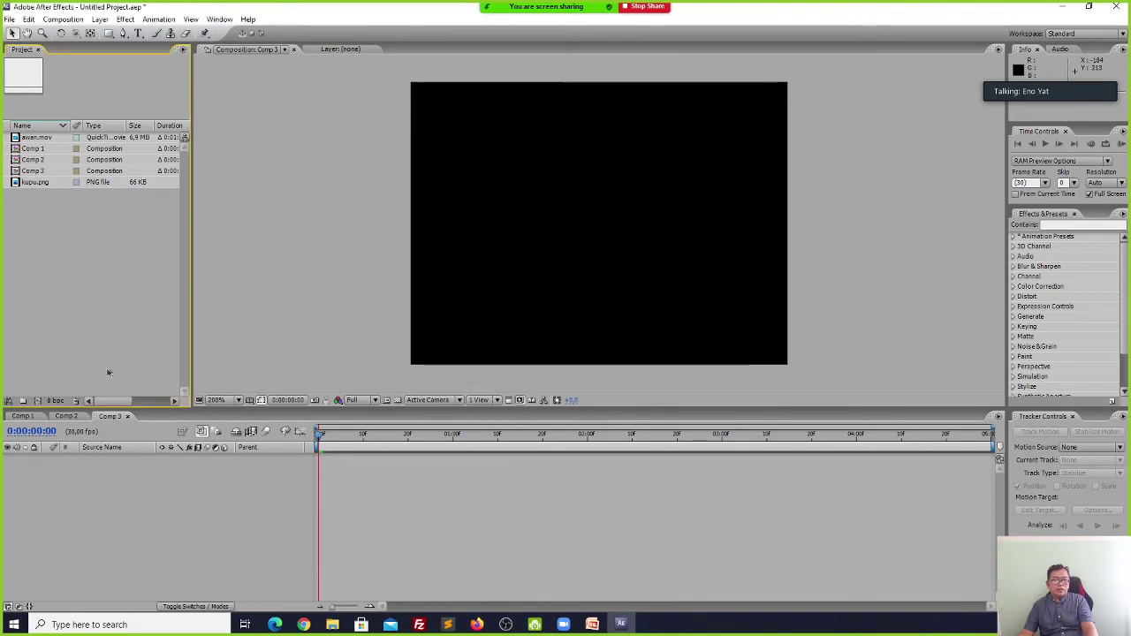
# Rename Comp 3 as utama in its composition settings.
pyautogui.click(62, 19)
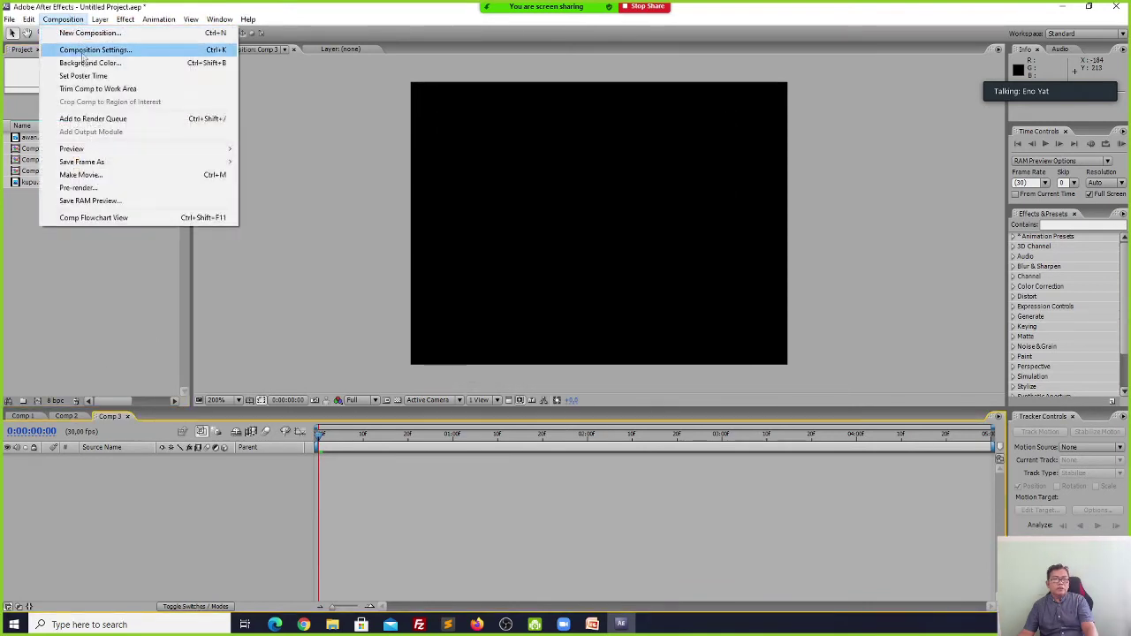
pyautogui.click(96, 50)
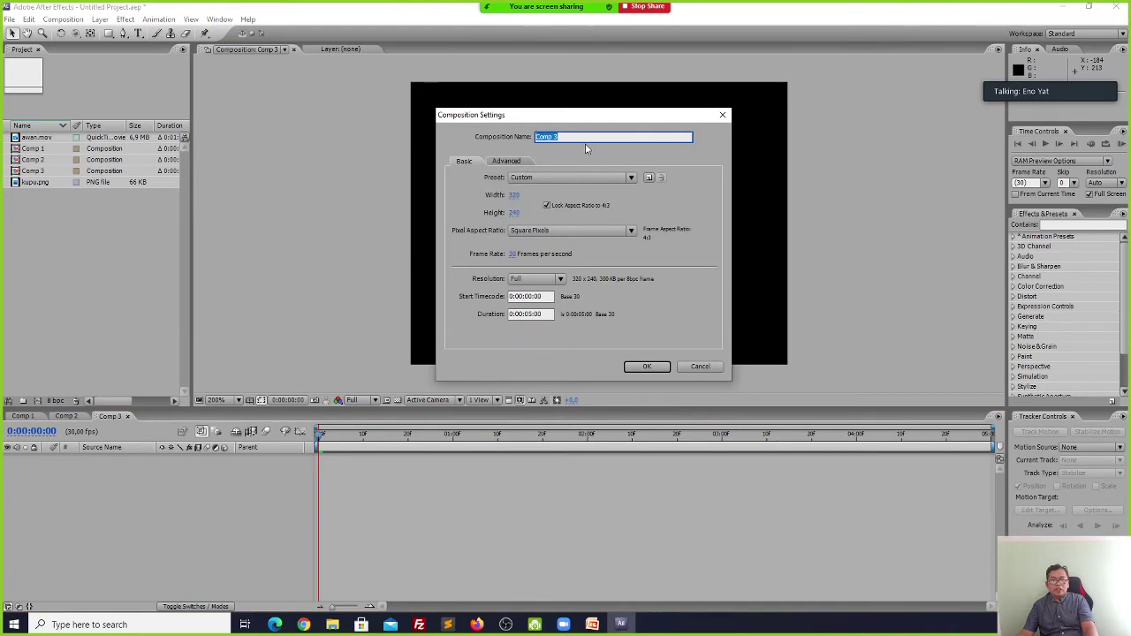
pyautogui.write('i')
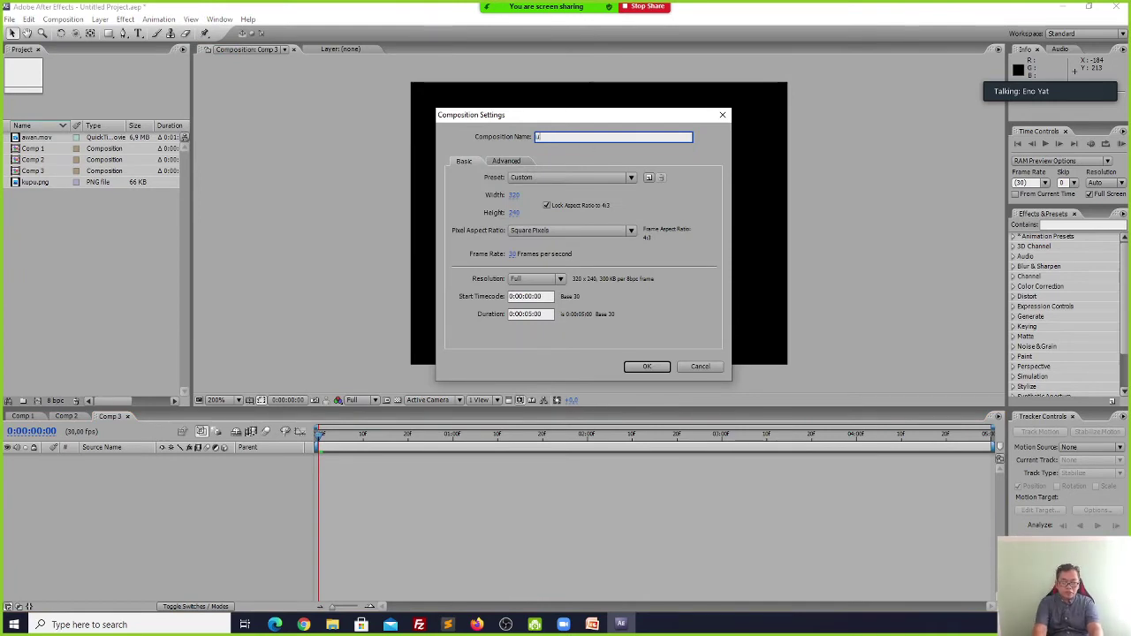
pyautogui.write('tama')
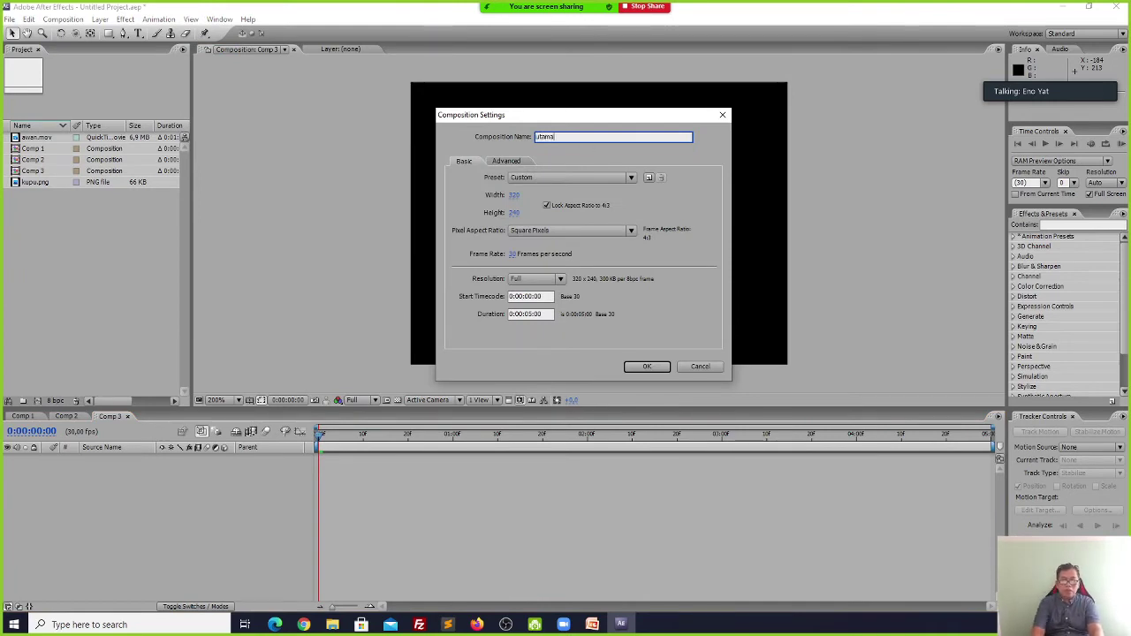
pyautogui.click(646, 366)
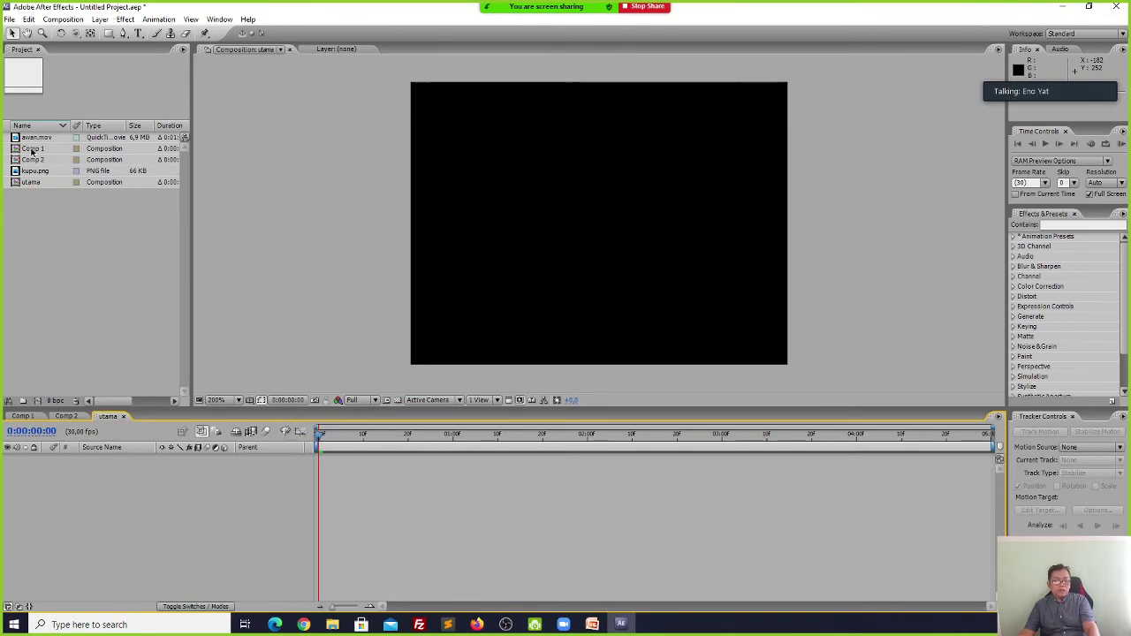
# Nest Comp 2 above Comp 1 in the utama composition and preview the combined butterfly animation.
pyautogui.moveTo(32, 150); pyautogui.dragTo(110, 469)
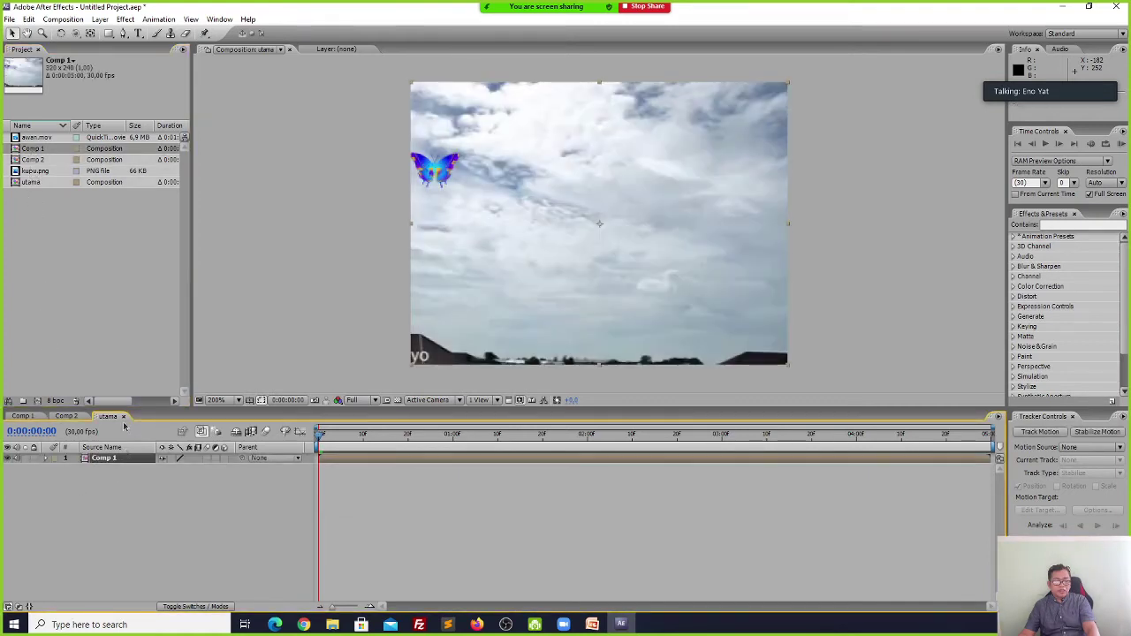
pyautogui.moveTo(34, 161); pyautogui.dragTo(128, 457)
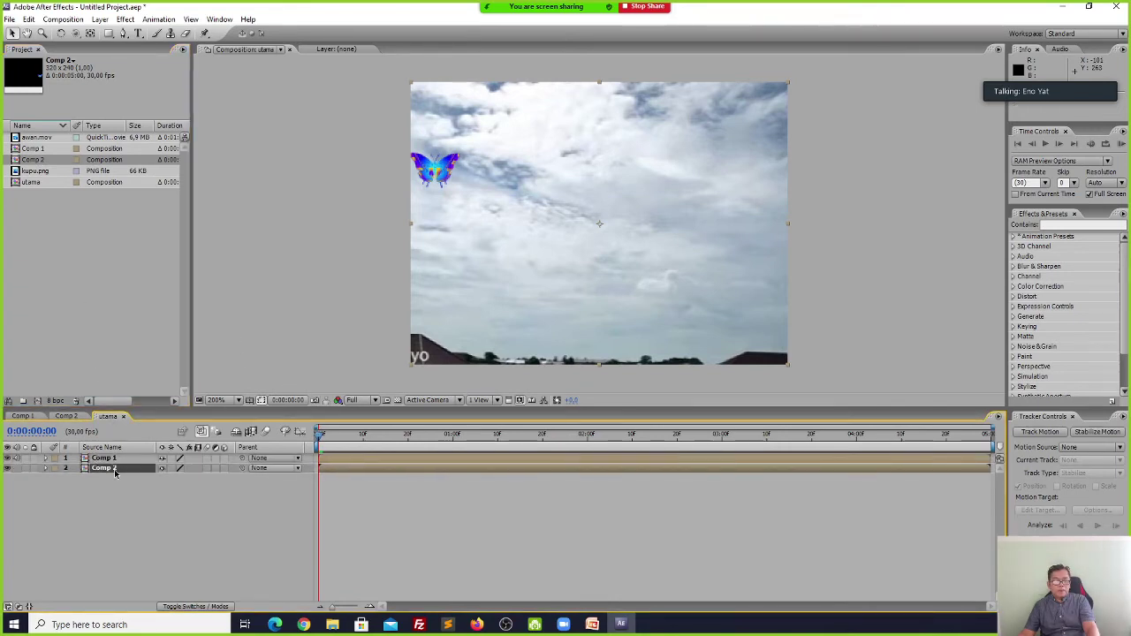
pyautogui.moveTo(109, 471); pyautogui.dragTo(107, 456)
pyautogui.moveTo(105, 461); pyautogui.dragTo(101, 472)
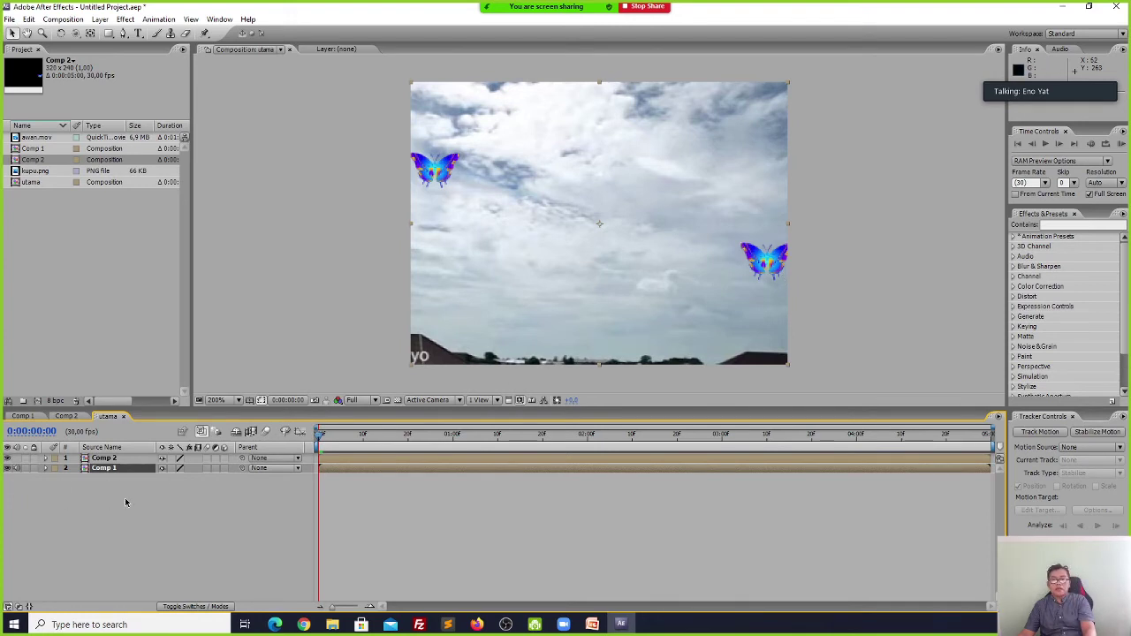
pyautogui.press('space')
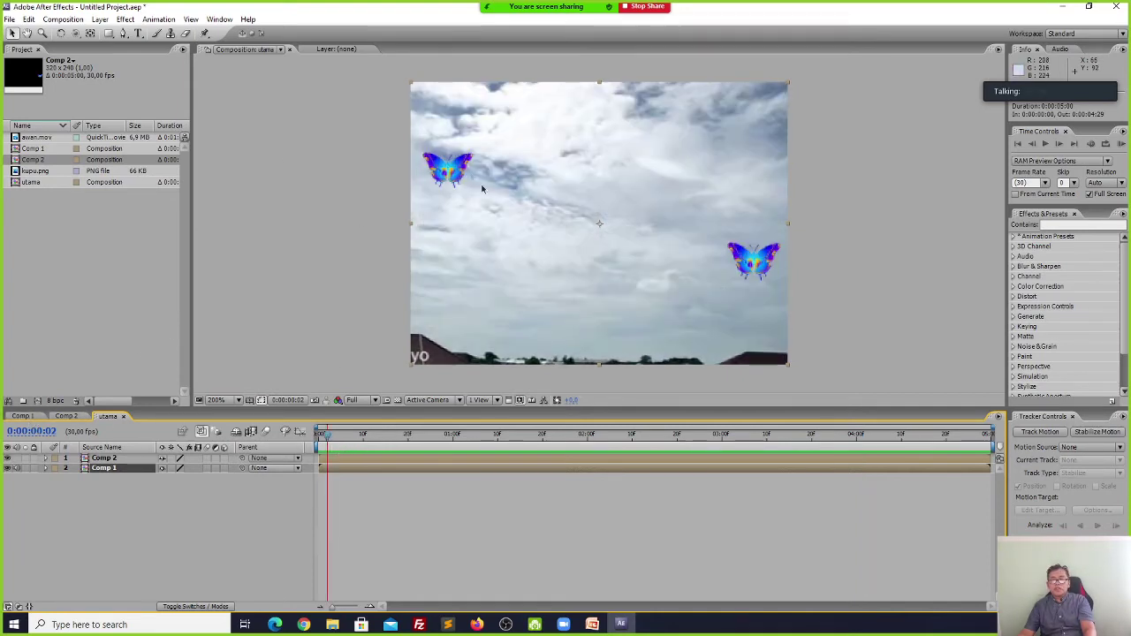
pyautogui.click(460, 175)
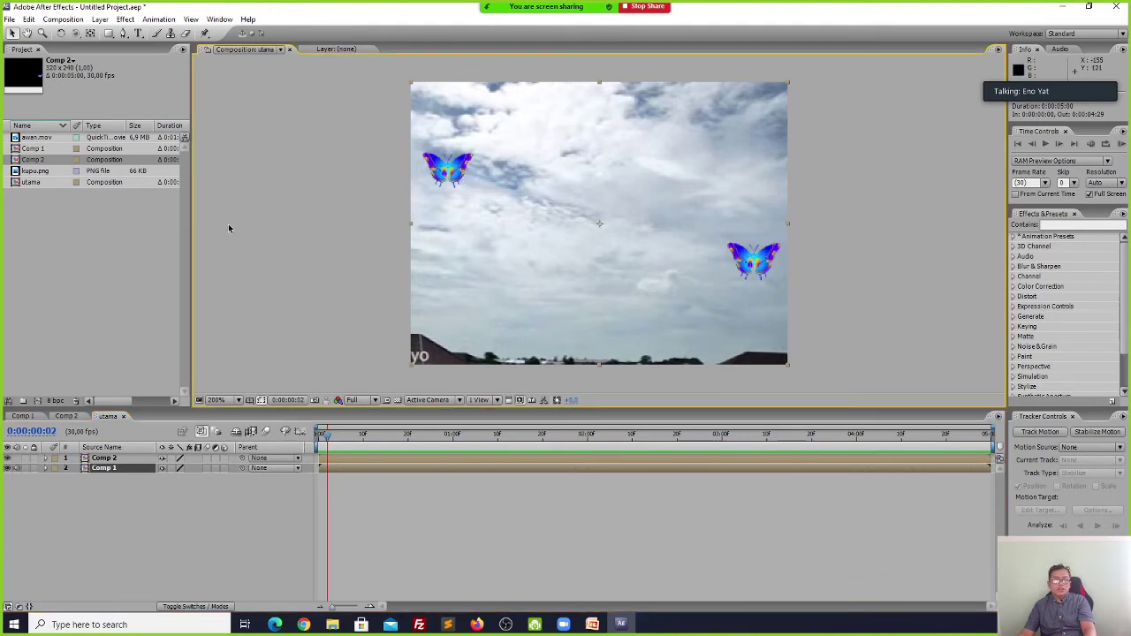
# Animate the butterfly's scale in Comp 1 with keyframes from 15.9% at 0:00:00:02 to 6.9% at 0:00:01:21.
pyautogui.click(24, 416)
pyautogui.click(108, 459)
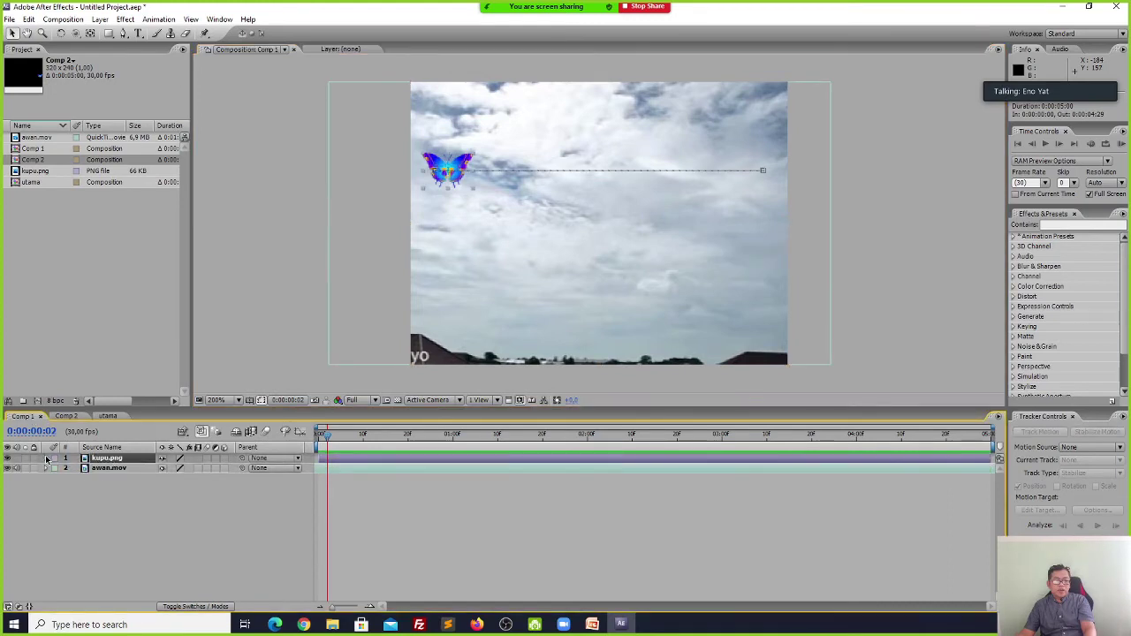
pyautogui.click(47, 458)
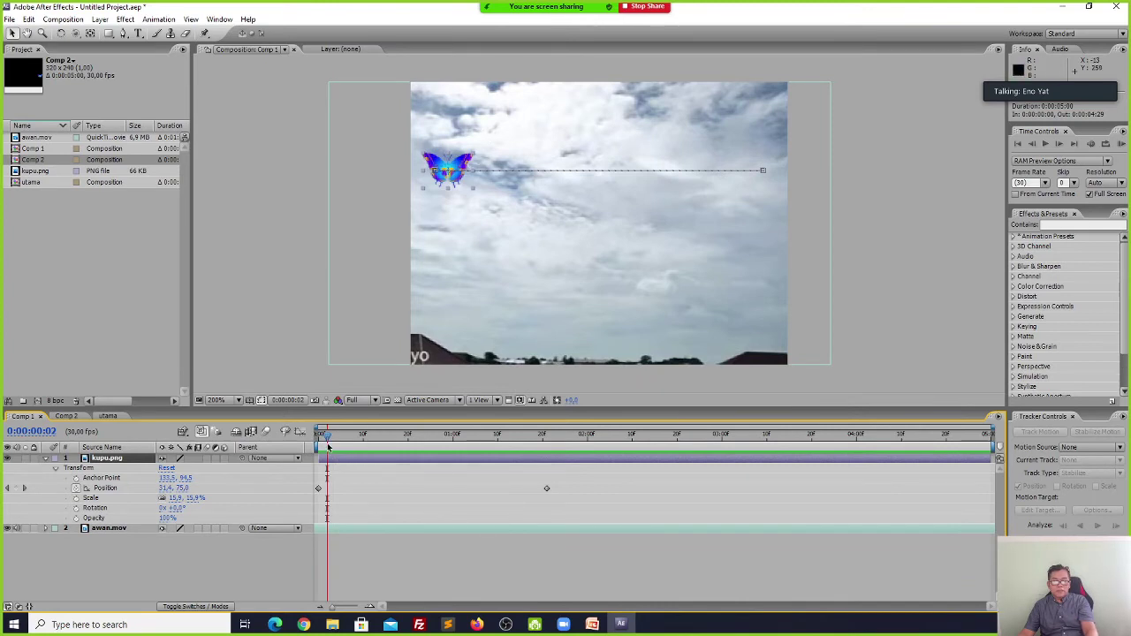
pyautogui.click(76, 499)
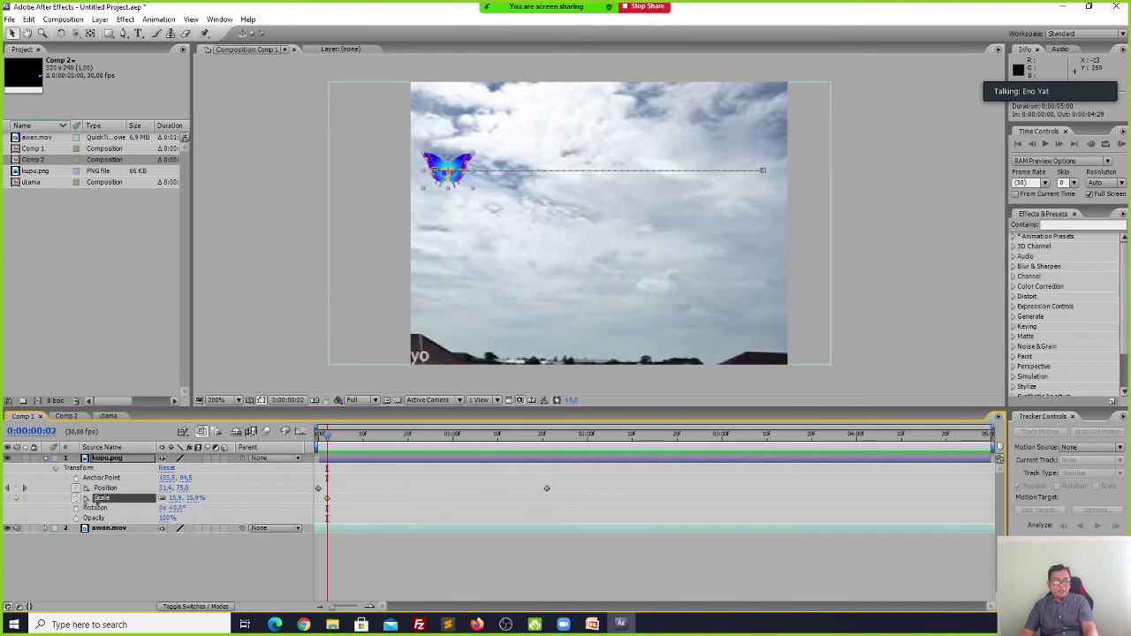
pyautogui.moveTo(328, 438); pyautogui.dragTo(549, 457)
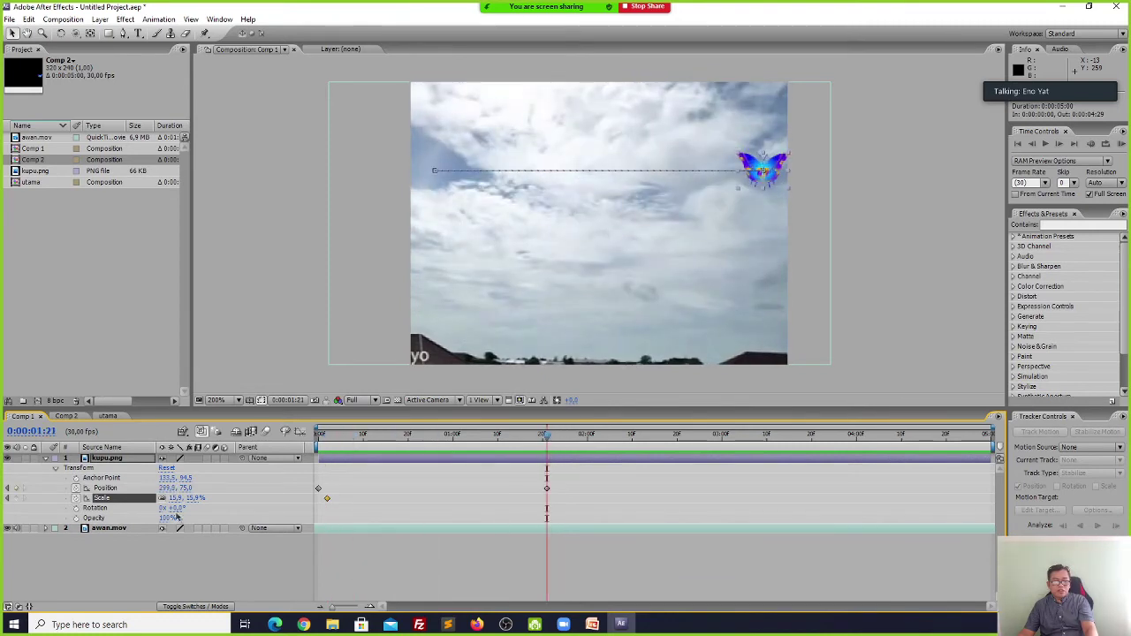
pyautogui.moveTo(176, 498); pyautogui.dragTo(171, 498)
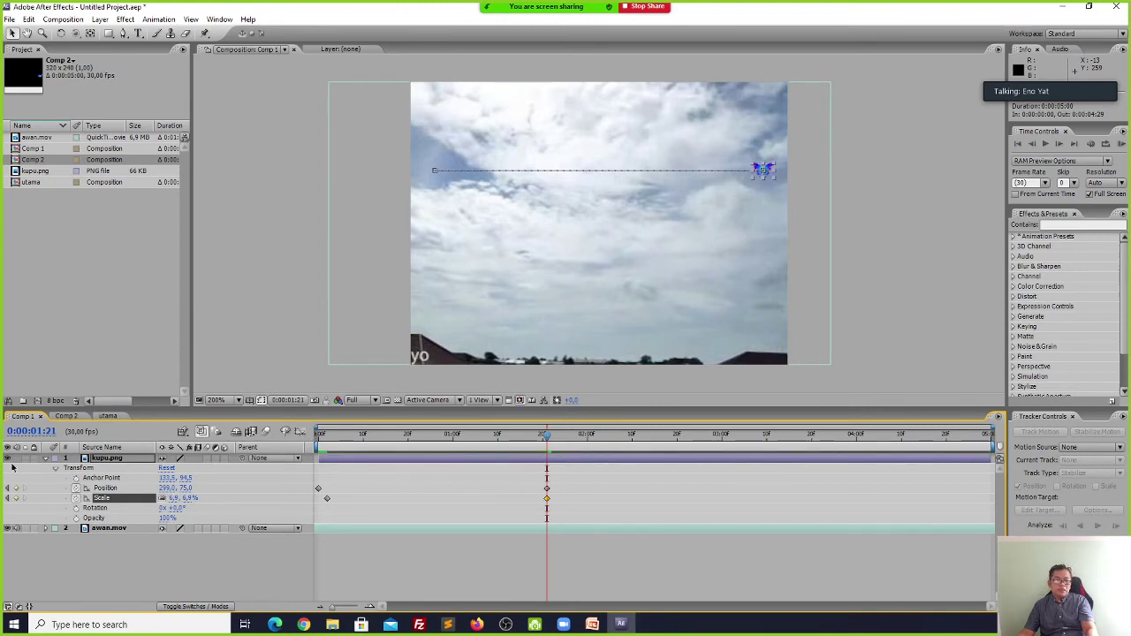
# Preview the utama composition from near its start, then return to Comp 1 and collapse the kupu.png layer.
pyautogui.click(107, 416)
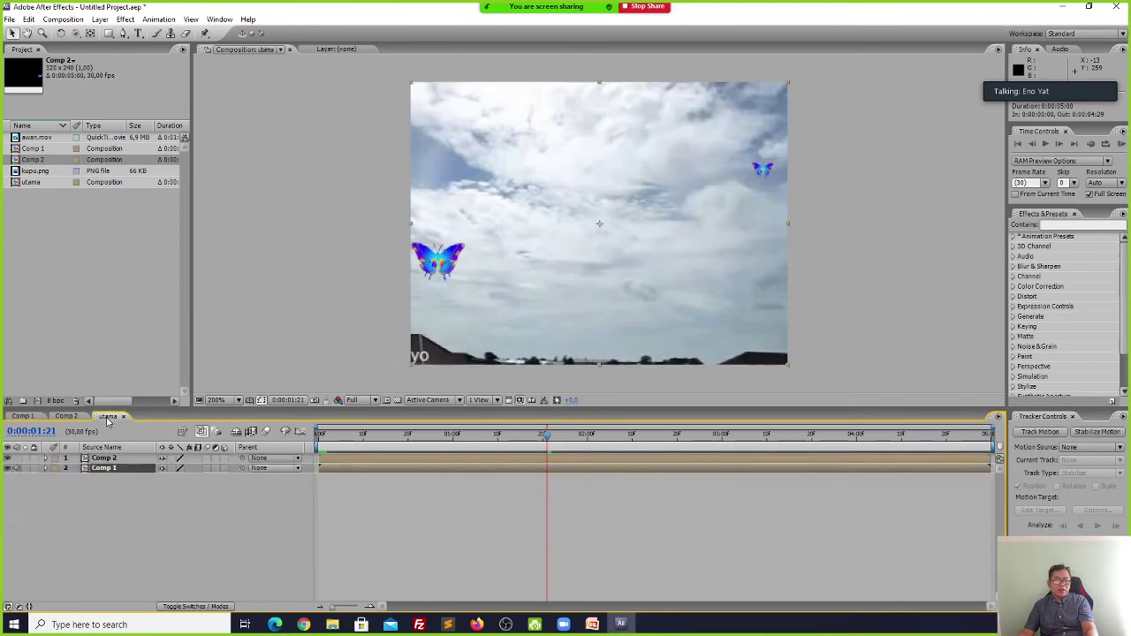
pyautogui.click(323, 436)
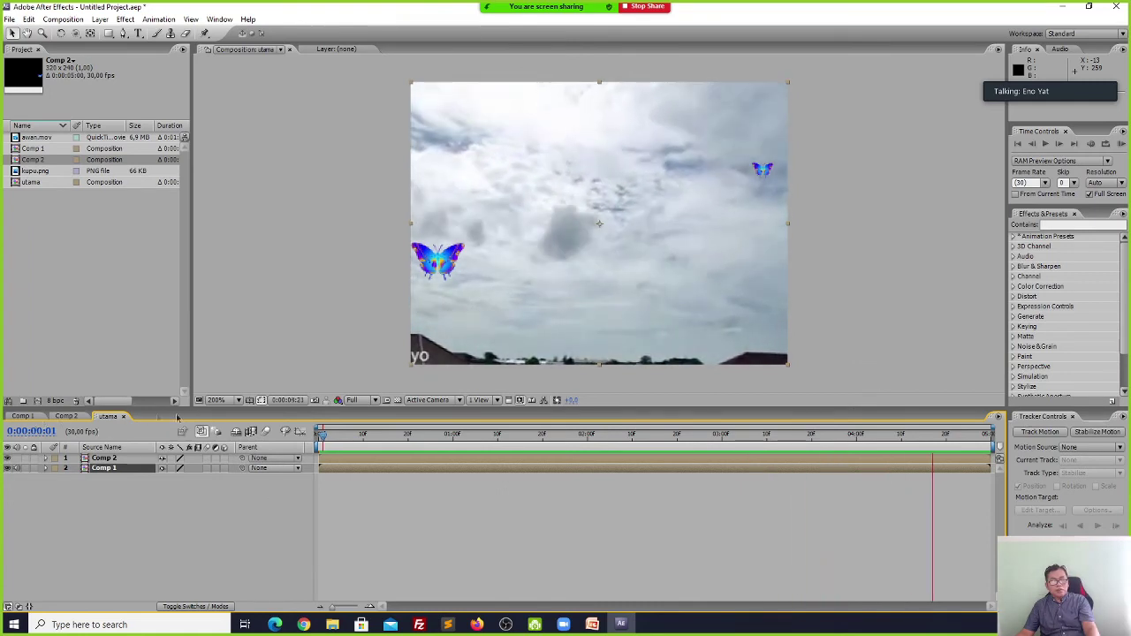
pyautogui.click(24, 420)
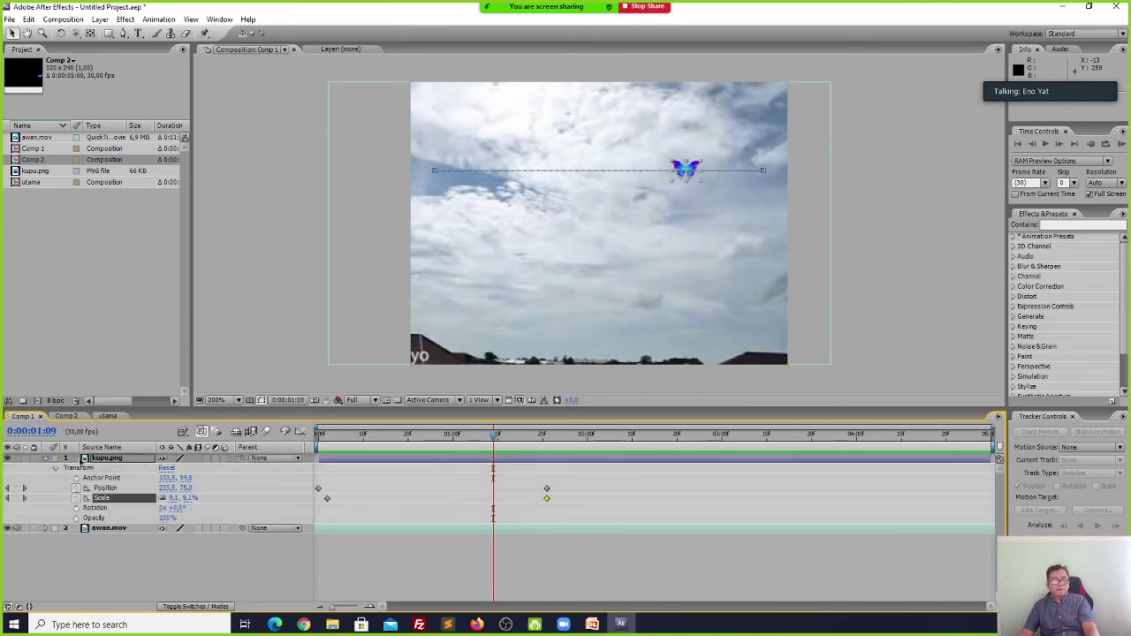
pyautogui.click(46, 459)
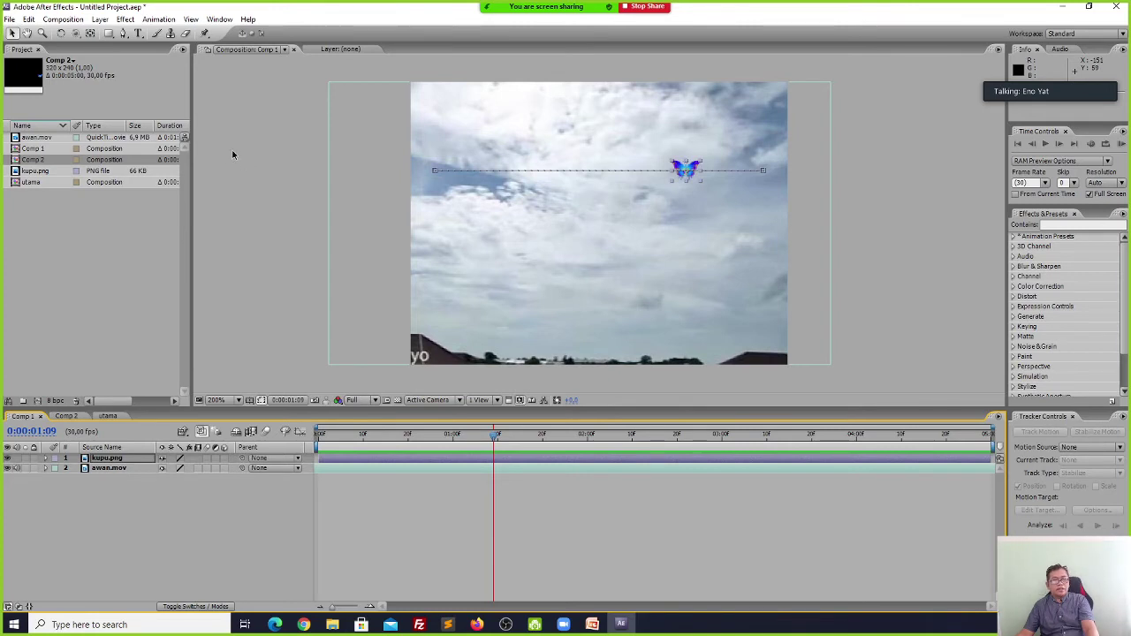
# Start a new empty project without saving the current one.
pyautogui.click(10, 20)
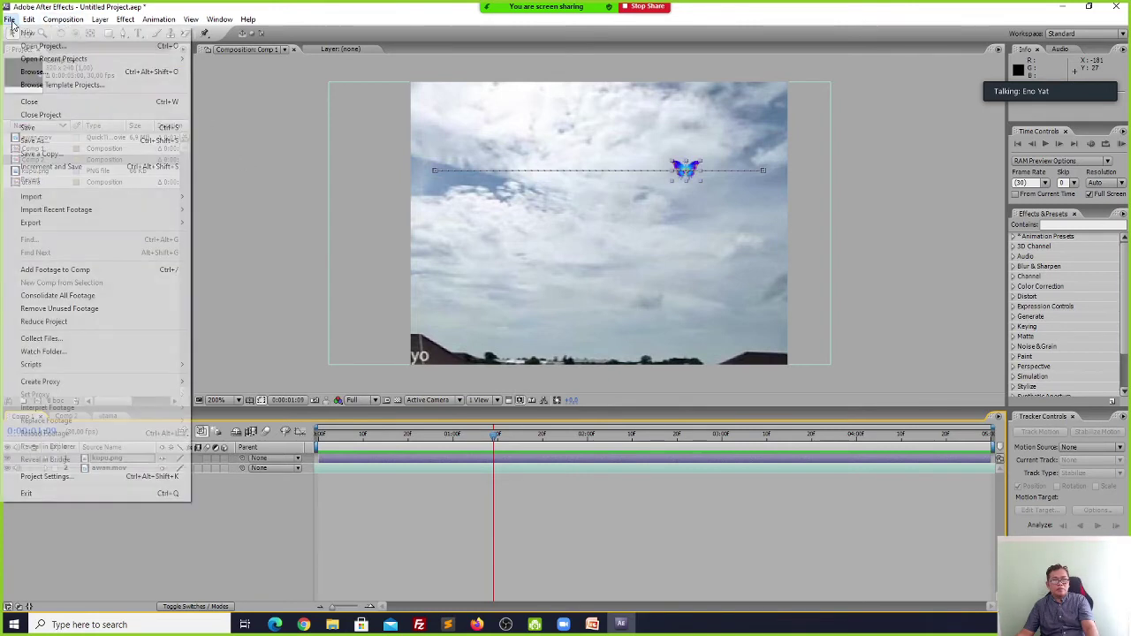
pyautogui.moveTo(28, 33)
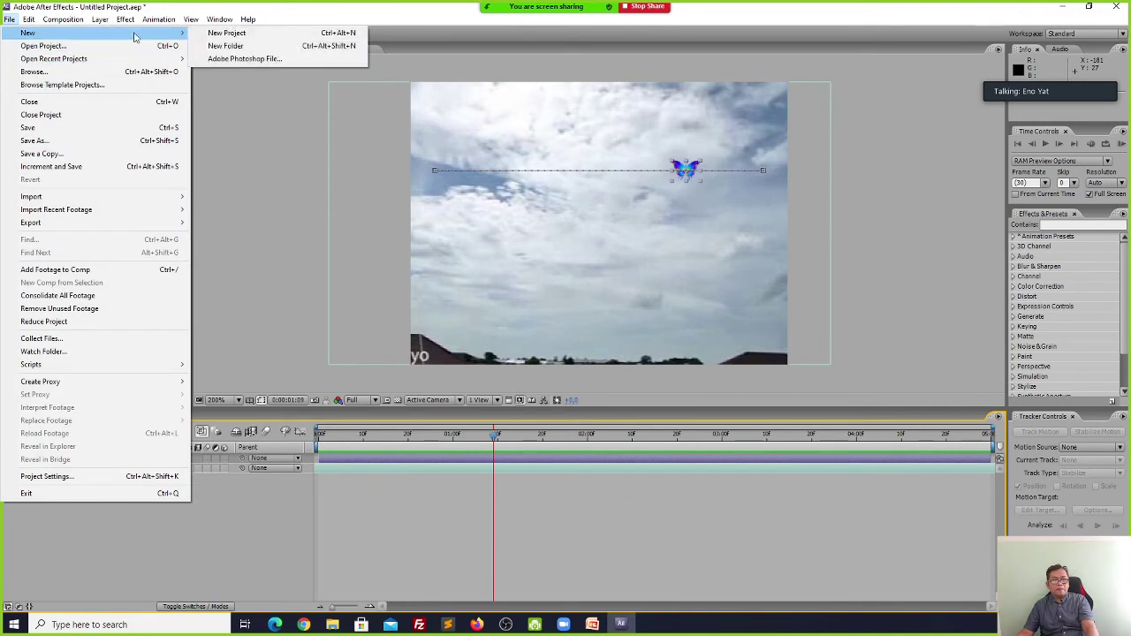
pyautogui.click(225, 32)
pyautogui.click(576, 331)
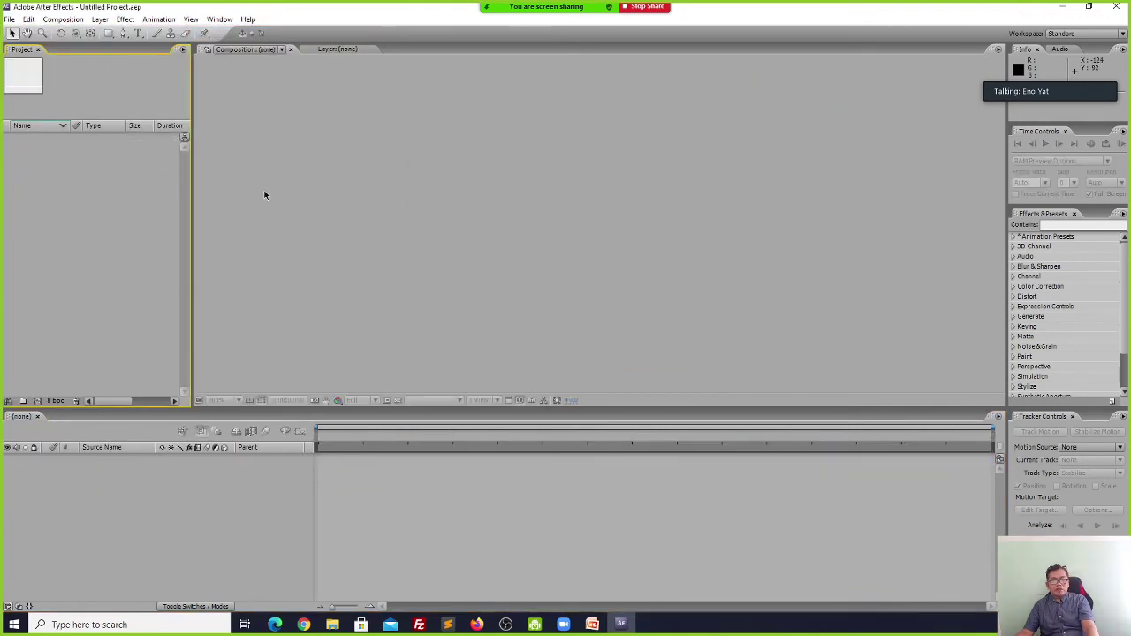
# Import kupu.png from the sesi 4 folder into the project.
pyautogui.click(332, 624)
pyautogui.click(652, 288)
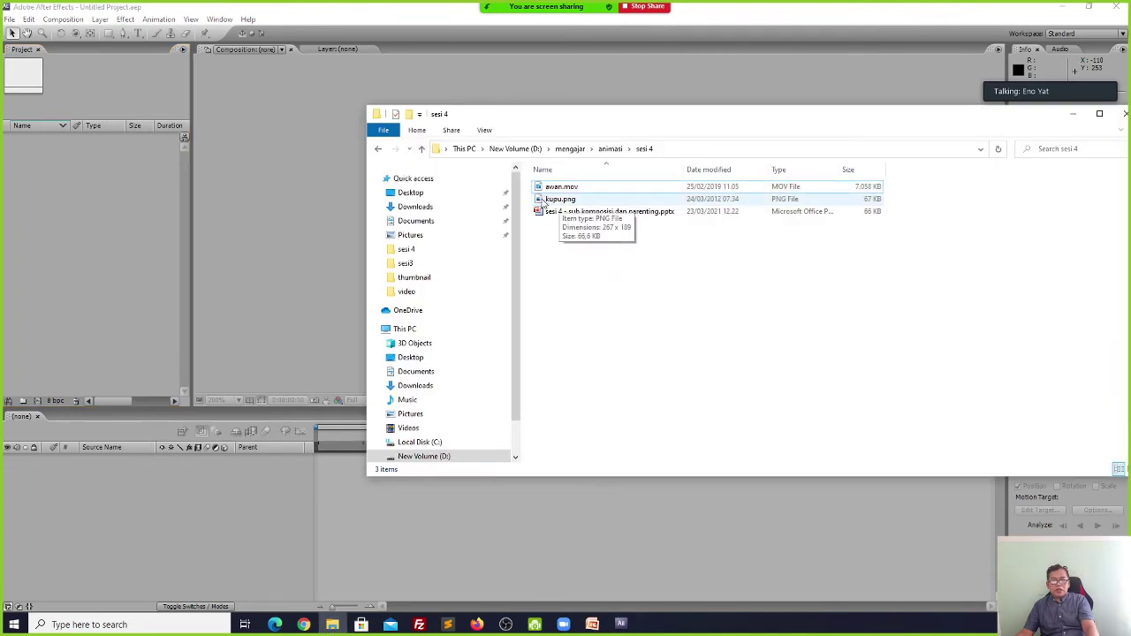
pyautogui.moveTo(543, 201); pyautogui.dragTo(124, 198)
pyautogui.click(94, 195)
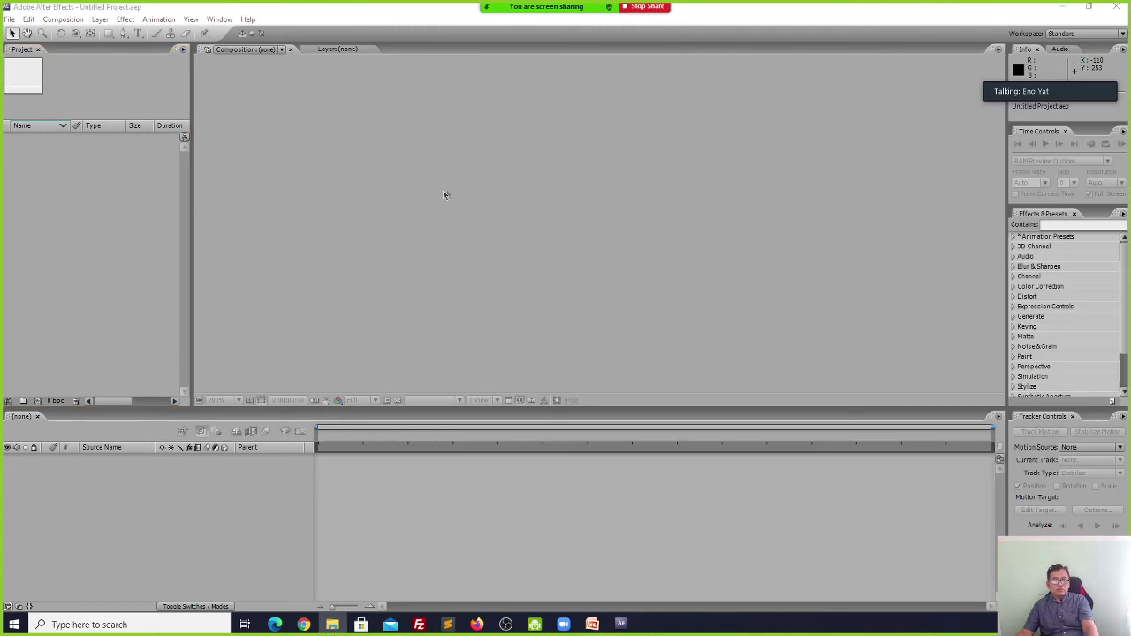
pyautogui.moveTo(168, 195); pyautogui.dragTo(104, 168)
# Create composition Comp 1 at 320 x 240, 30 frames per second, with a duration of 0:00:05:00.
pyautogui.click(63, 18)
pyautogui.click(83, 30)
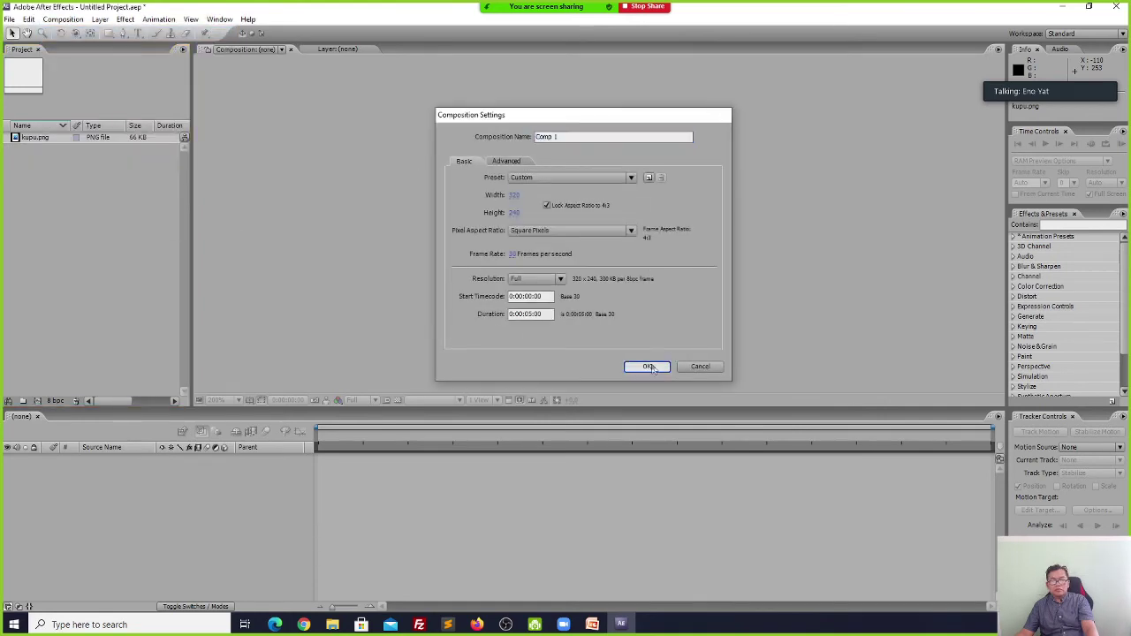
pyautogui.click(649, 367)
# Place kupu.png in Comp 1, scale it down to about 42.3%, and position it near the frame's centre.
pyautogui.click(35, 148)
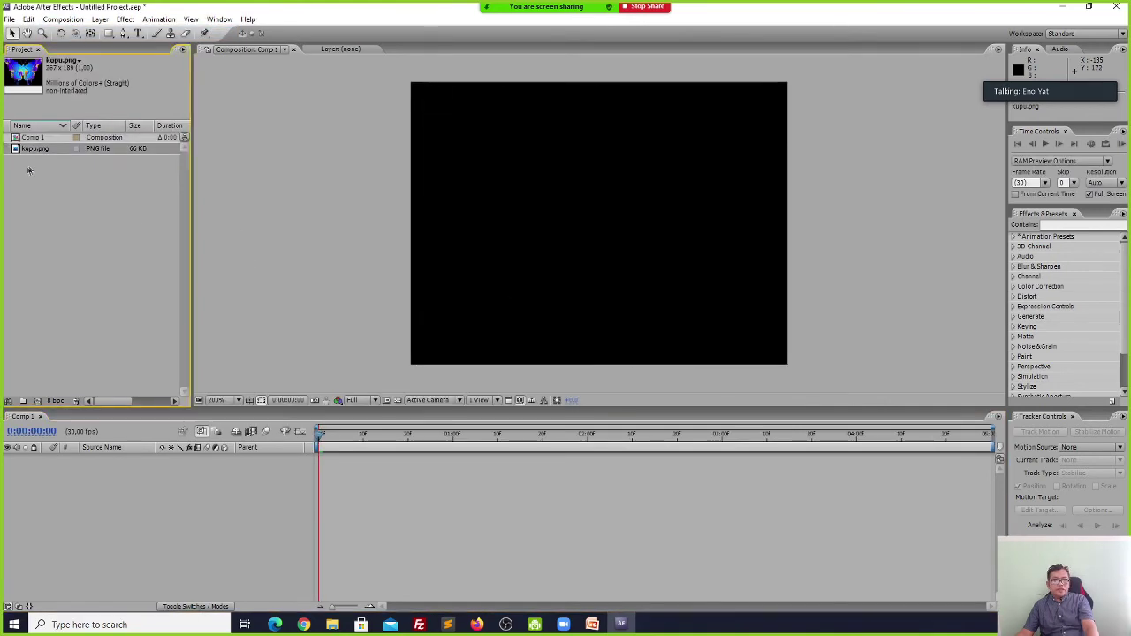
pyautogui.moveTo(42, 152); pyautogui.dragTo(567, 212)
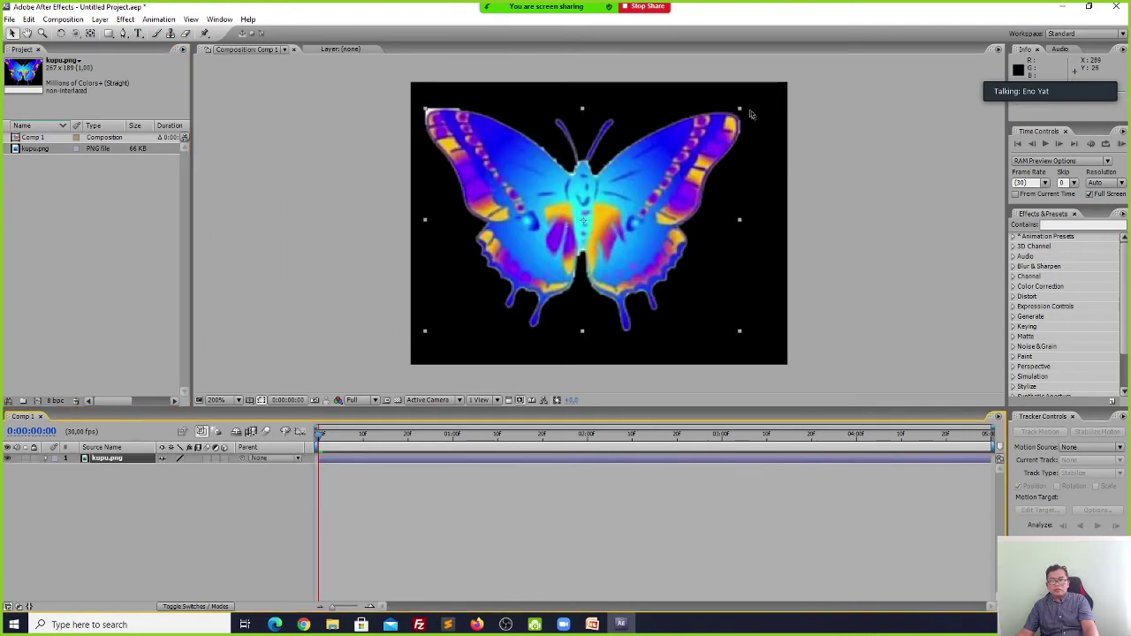
pyautogui.moveTo(740, 111); pyautogui.dragTo(648, 173)
pyautogui.moveTo(608, 217)
pyautogui.mouseDown()
pyautogui.moveTo(632, 203)
pyautogui.moveTo(624, 215)
pyautogui.mouseUp()
pyautogui.click(842, 185)
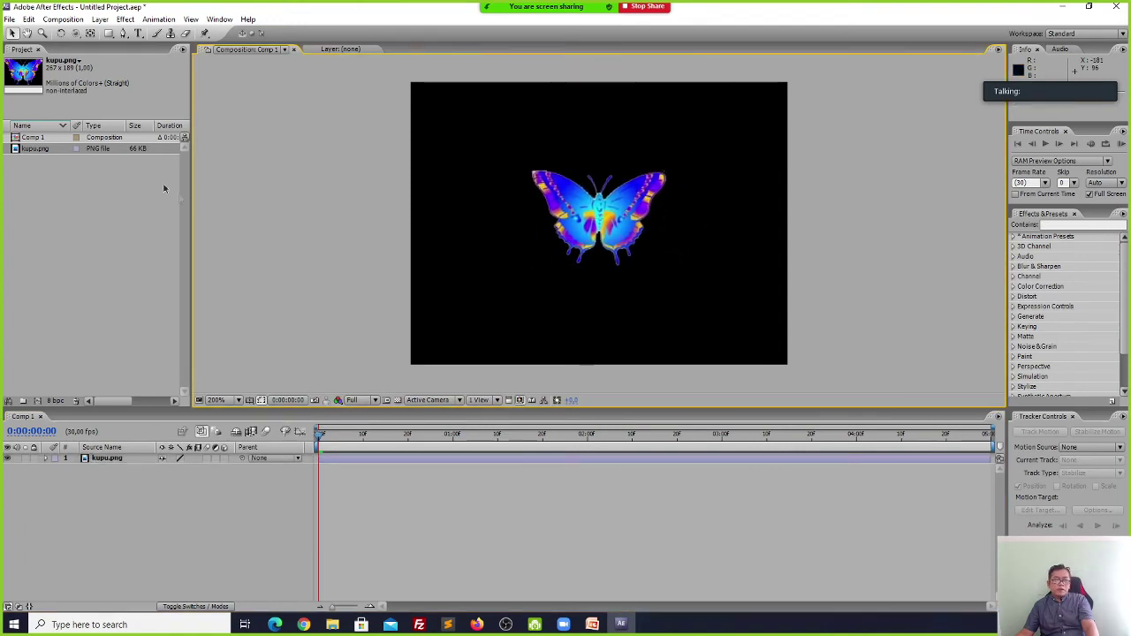
# Add a second kupu.png to Comp 1, shrink it to a tiny butterfly, and place it below right of the large one.
pyautogui.moveTo(35, 148); pyautogui.dragTo(674, 283)
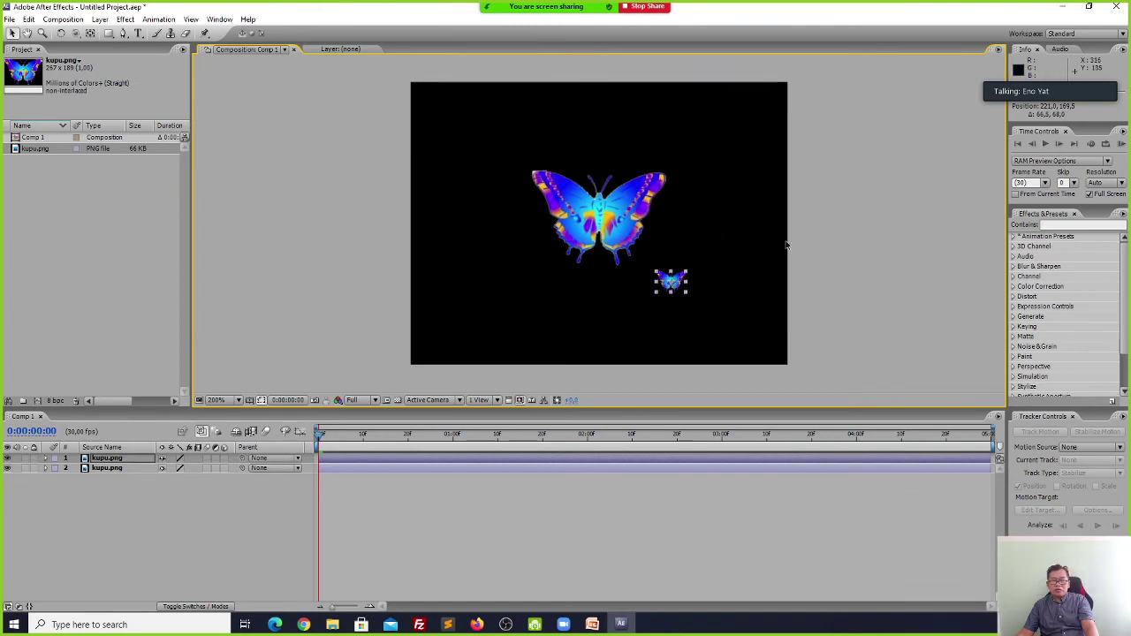
pyautogui.click(697, 276)
pyautogui.moveTo(673, 285); pyautogui.dragTo(661, 275)
pyautogui.click(812, 227)
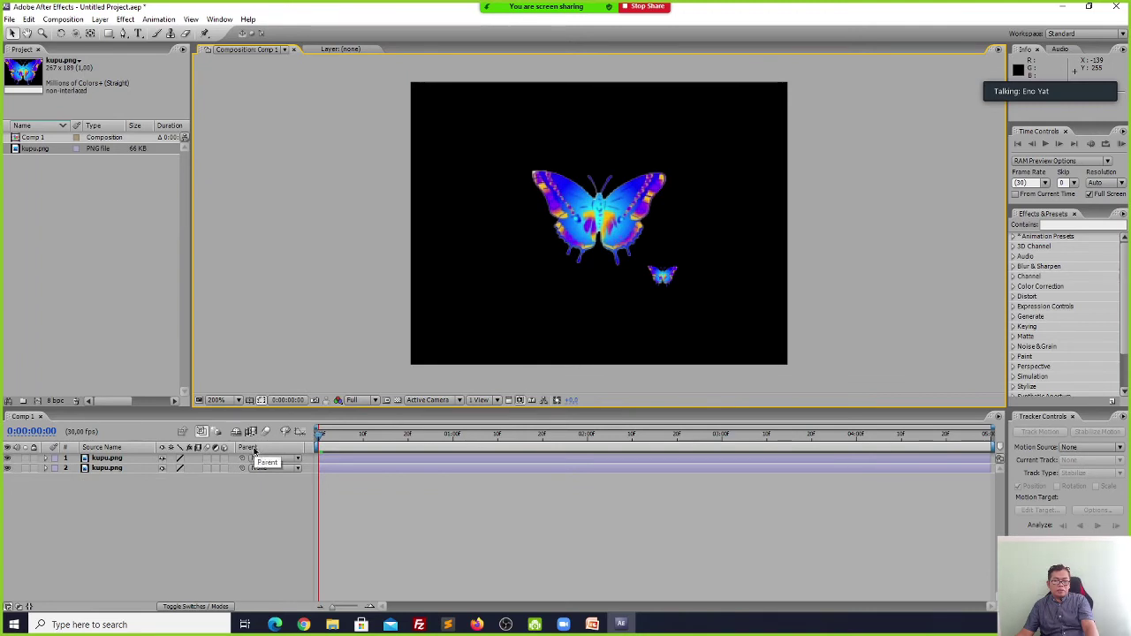
# Set the parent of the large butterfly's layer 2 to 1. kupu.png.
pyautogui.click(298, 469)
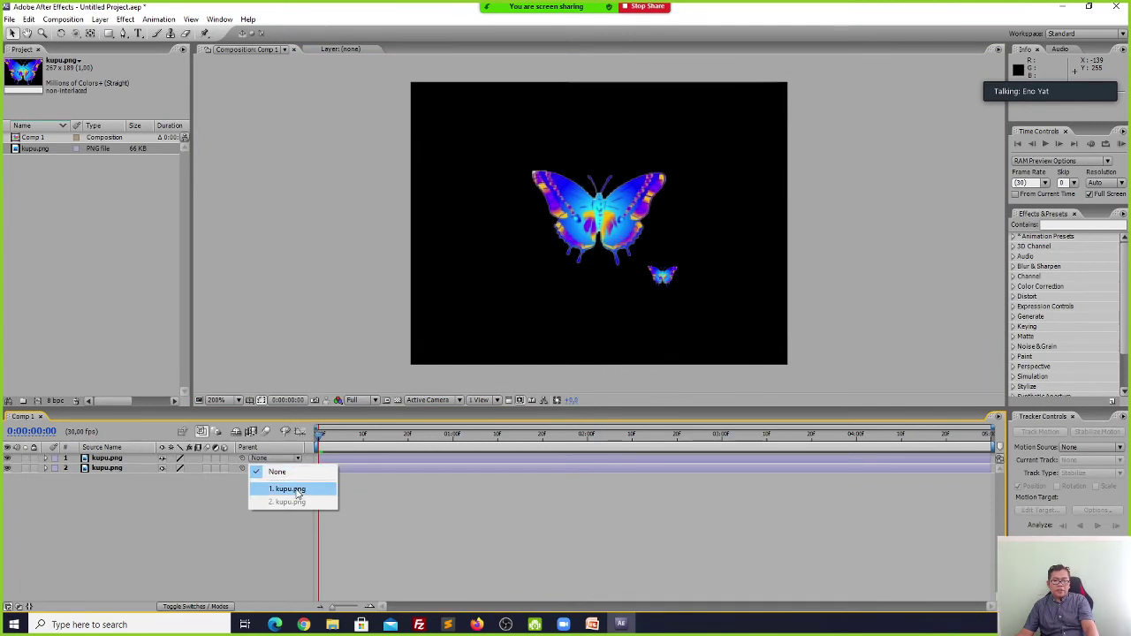
pyautogui.click(296, 489)
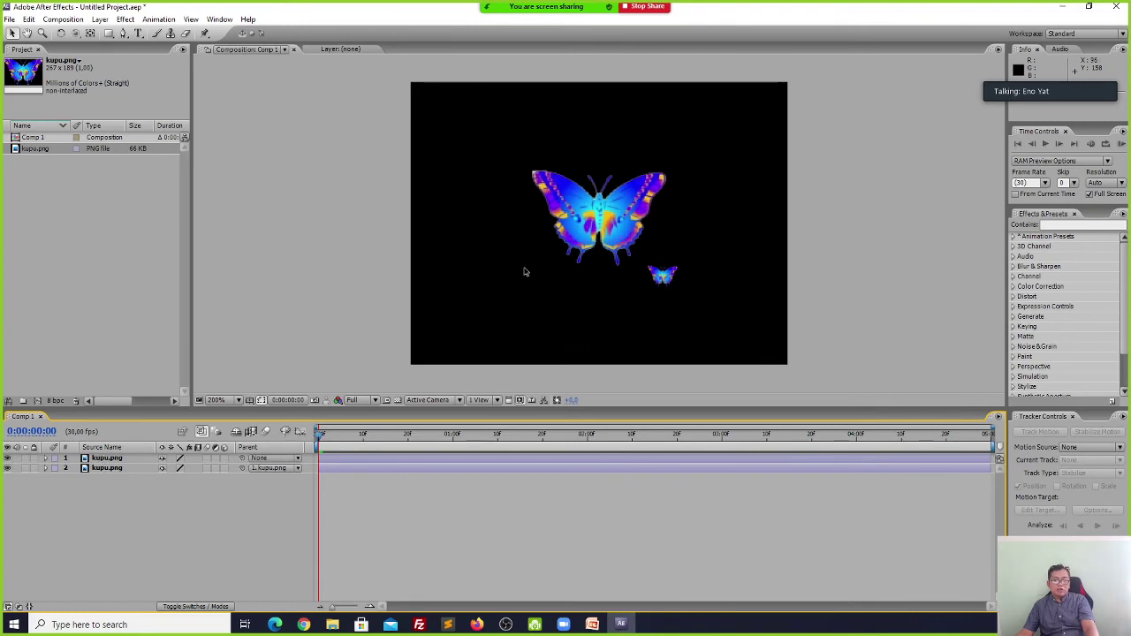
pyautogui.click(336, 197)
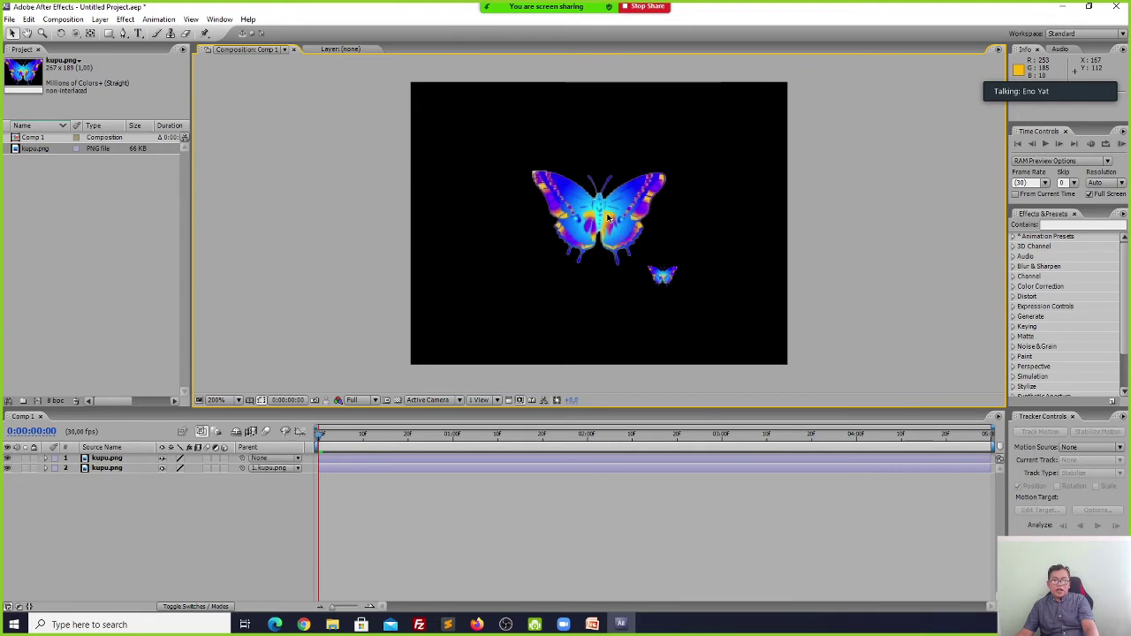
# Test the parenting by moving the large child butterfly slightly and then the small parent butterfly upward.
pyautogui.click(107, 459)
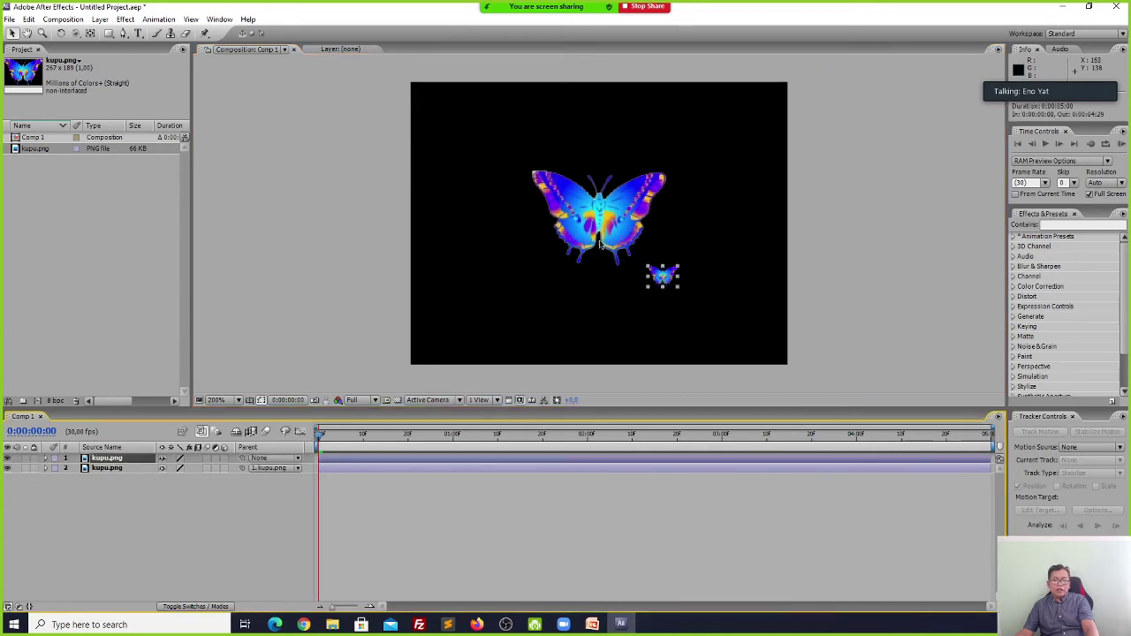
pyautogui.moveTo(598, 234); pyautogui.dragTo(589, 234)
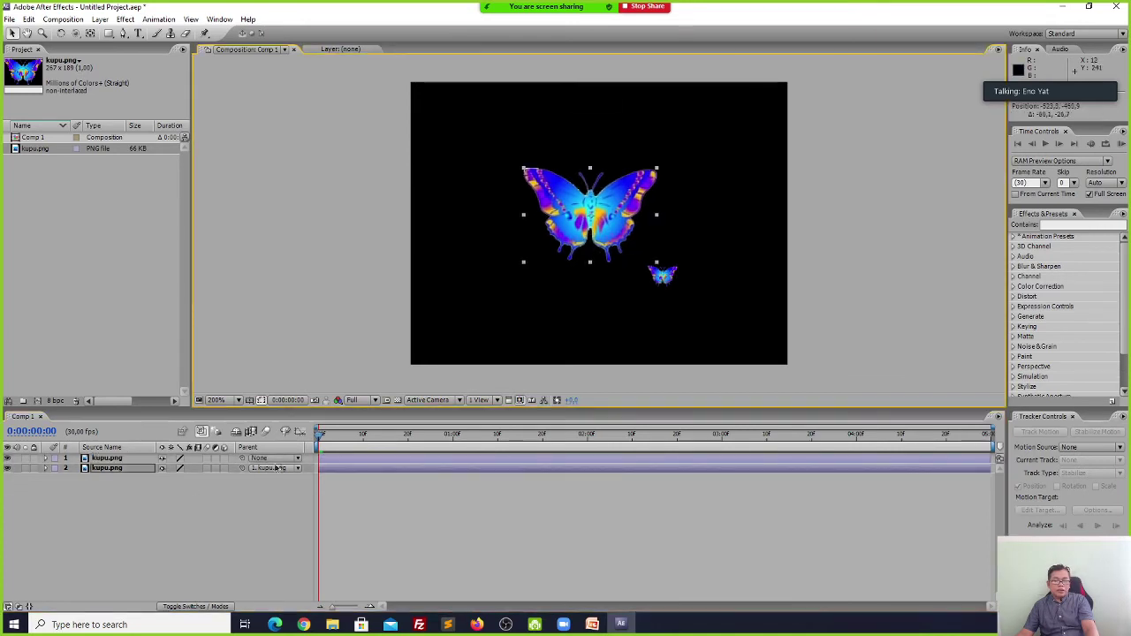
pyautogui.click(109, 469)
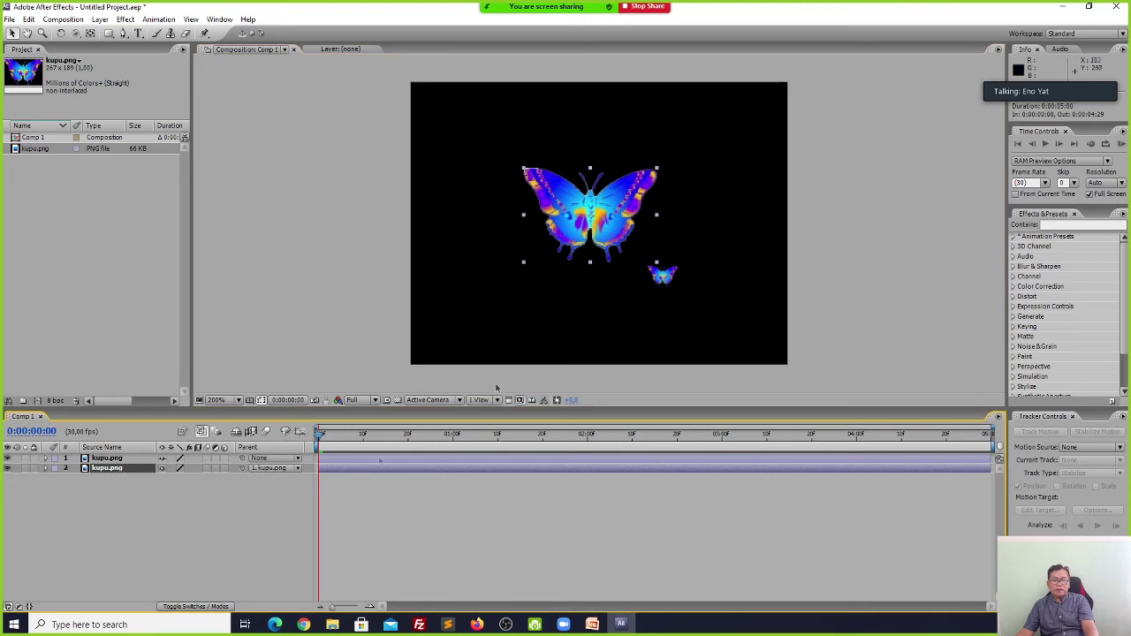
pyautogui.click(188, 540)
pyautogui.click(120, 470)
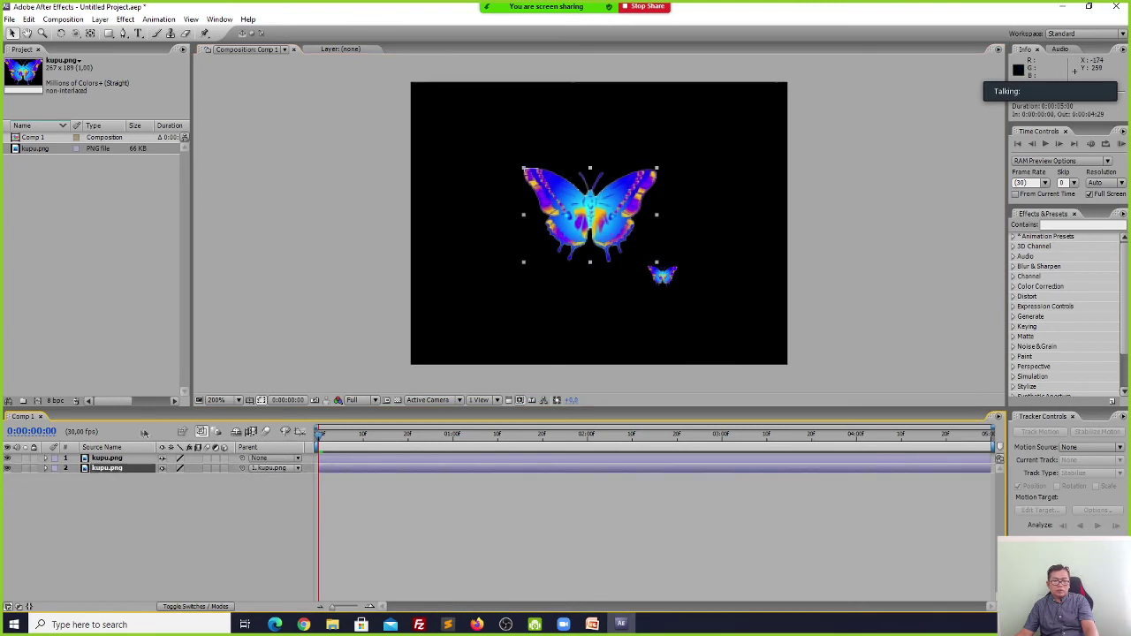
pyautogui.moveTo(616, 227); pyautogui.dragTo(618, 224)
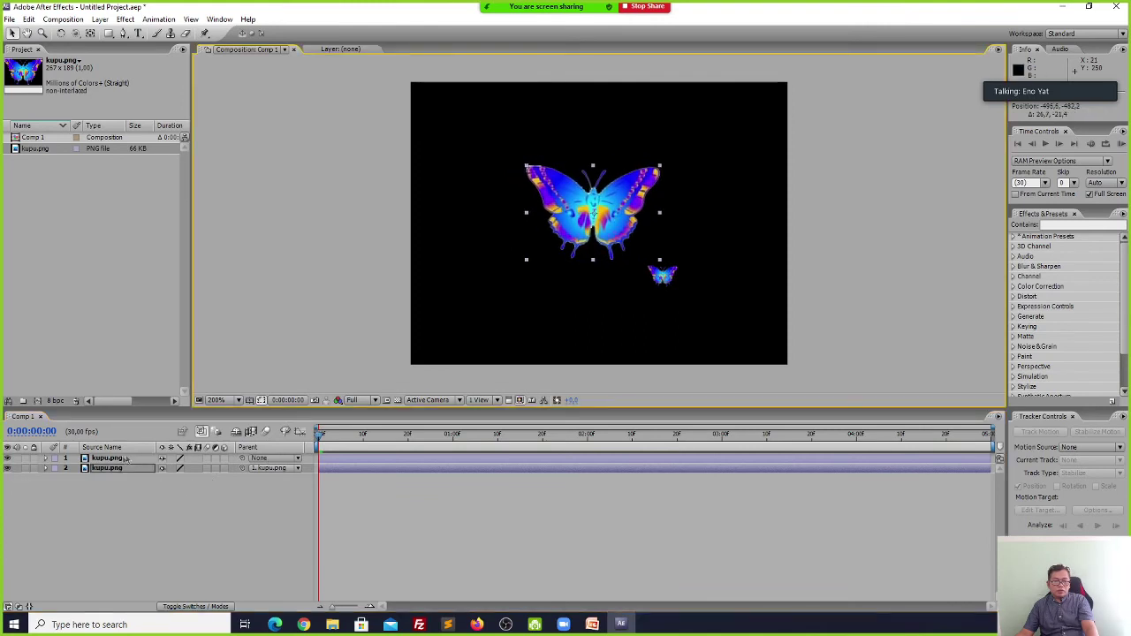
pyautogui.click(129, 458)
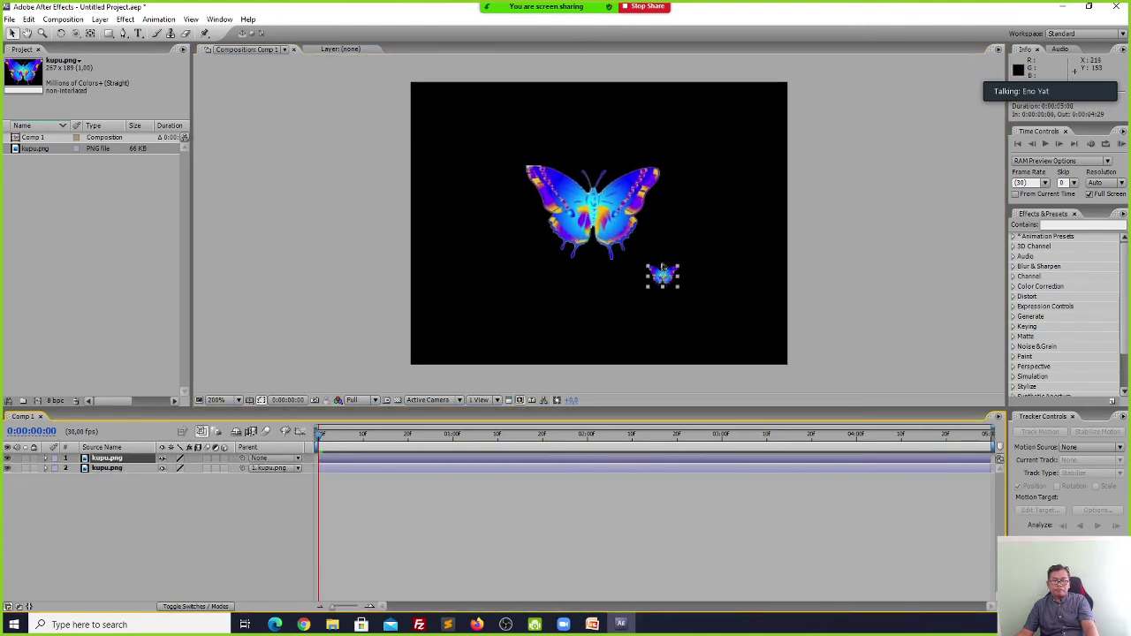
pyautogui.moveTo(664, 278); pyautogui.dragTo(651, 238)
# Reverse the parenting: set layer 2's parent to None and layer 1's parent to 2. kupu.png.
pyautogui.click(182, 497)
pyautogui.click(274, 468)
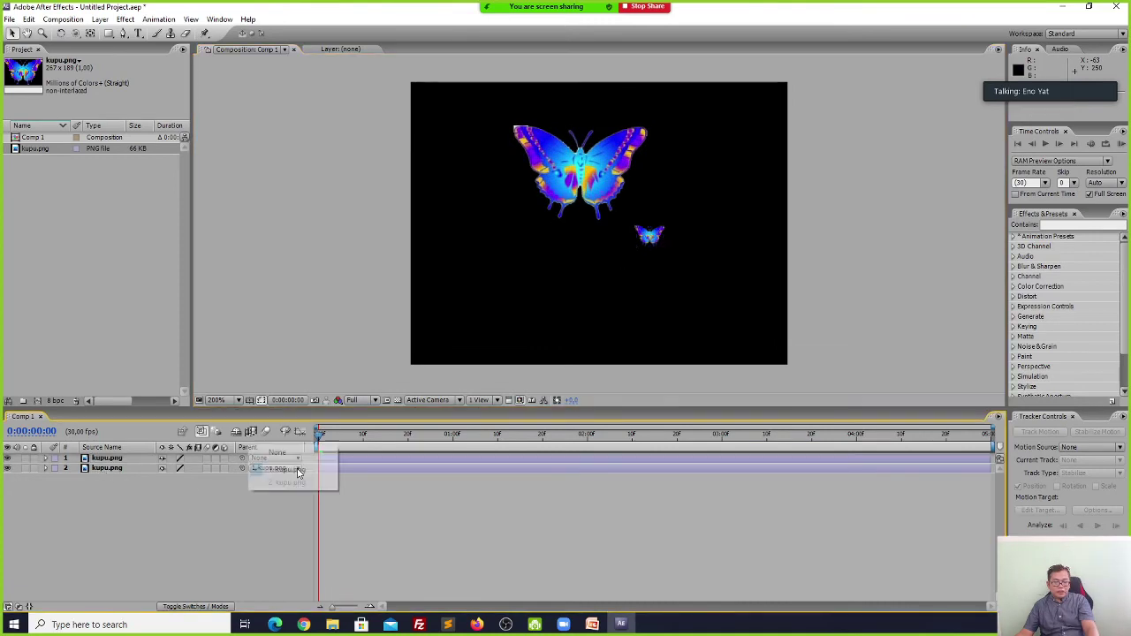
pyautogui.click(278, 453)
pyautogui.click(279, 458)
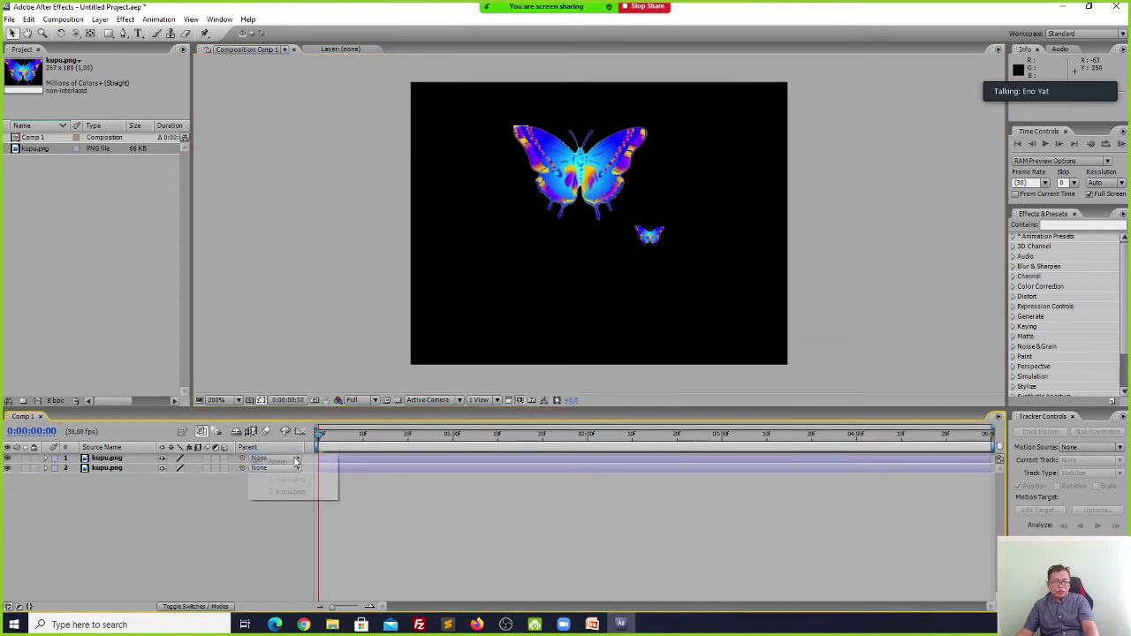
pyautogui.click(288, 491)
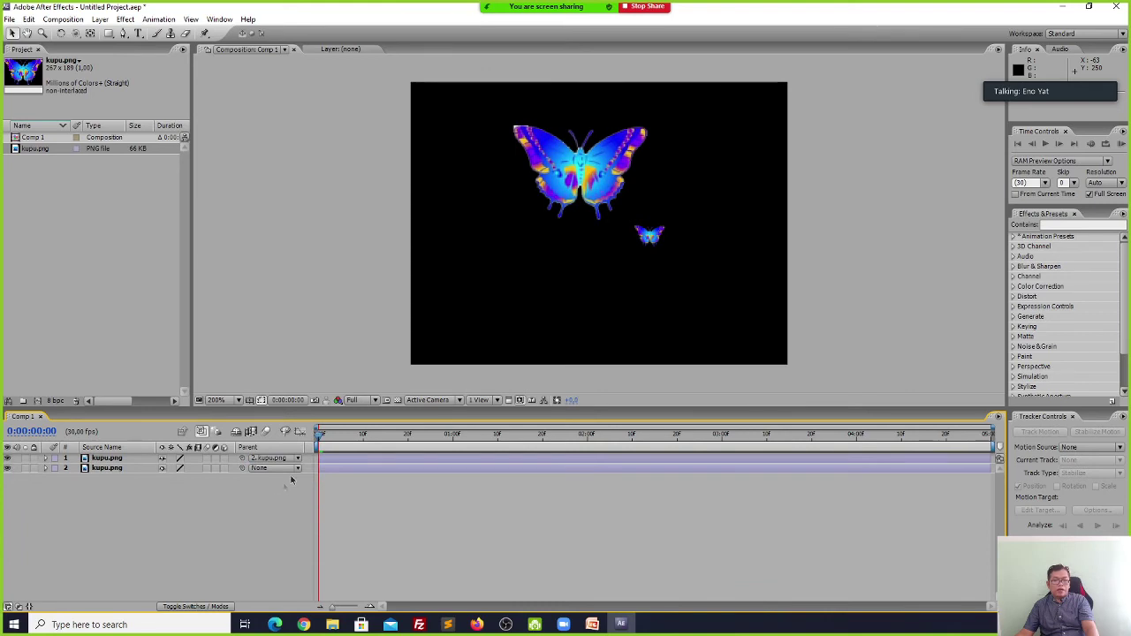
# Test the reversed parenting by moving the large butterfly to about 89.5, 60.5, then nudging the small child butterfly.
pyautogui.click(599, 174)
pyautogui.moveTo(599, 175); pyautogui.dragTo(533, 149)
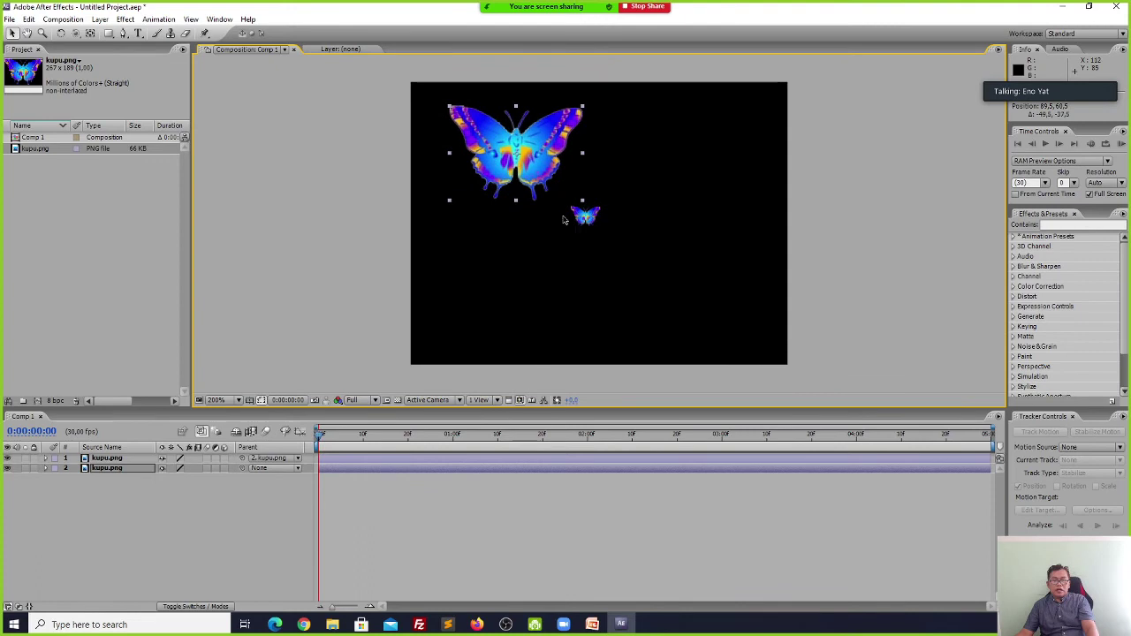
pyautogui.click(588, 219)
pyautogui.moveTo(589, 220)
pyautogui.mouseDown()
pyautogui.moveTo(681, 234)
pyautogui.moveTo(718, 190)
pyautogui.moveTo(623, 206)
pyautogui.moveTo(655, 251)
pyautogui.moveTo(626, 194)
pyautogui.moveTo(614, 234)
pyautogui.moveTo(590, 220)
pyautogui.mouseUp()
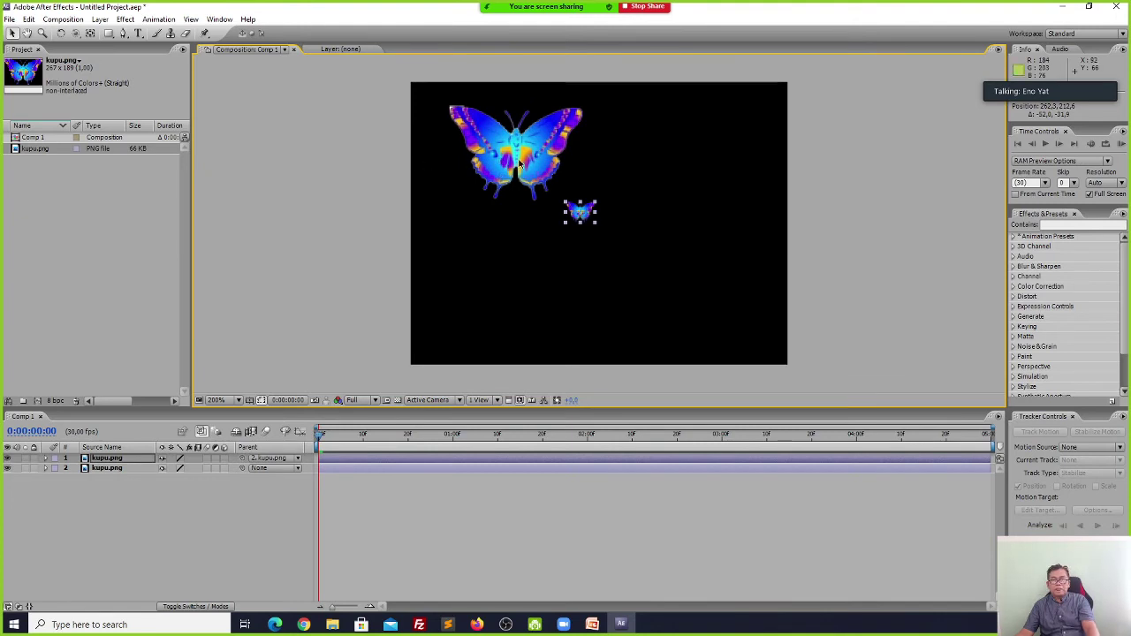
# Move the large butterfly to about 243, 133 and place the small butterfly on the centre of its body.
pyautogui.moveTo(497, 162); pyautogui.dragTo(691, 250)
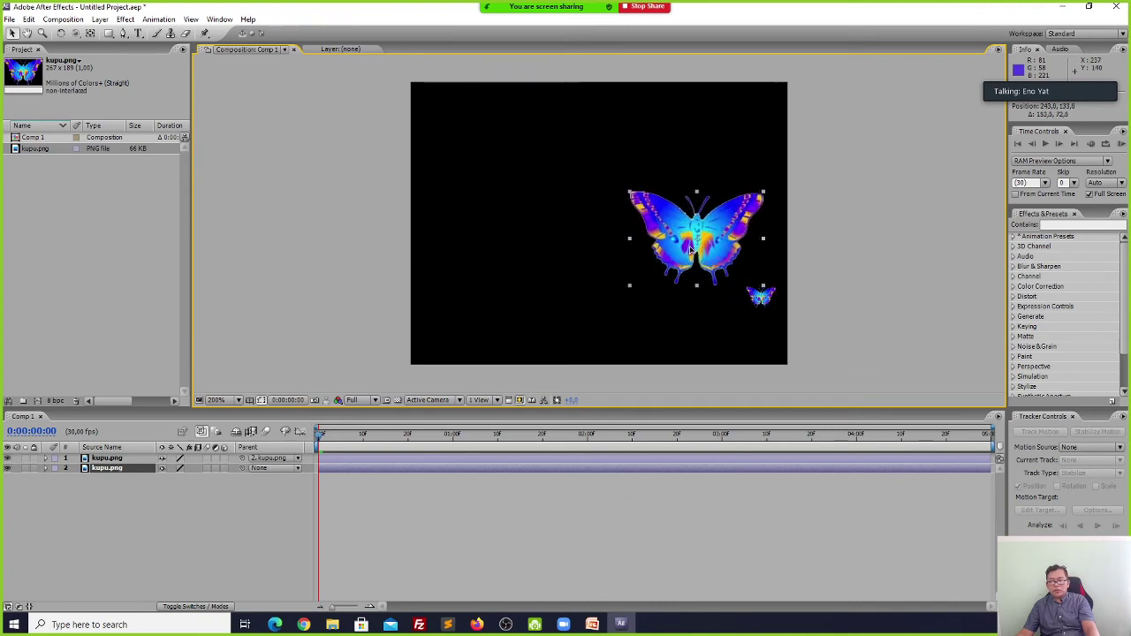
pyautogui.click(765, 304)
pyautogui.moveTo(770, 305); pyautogui.dragTo(705, 250)
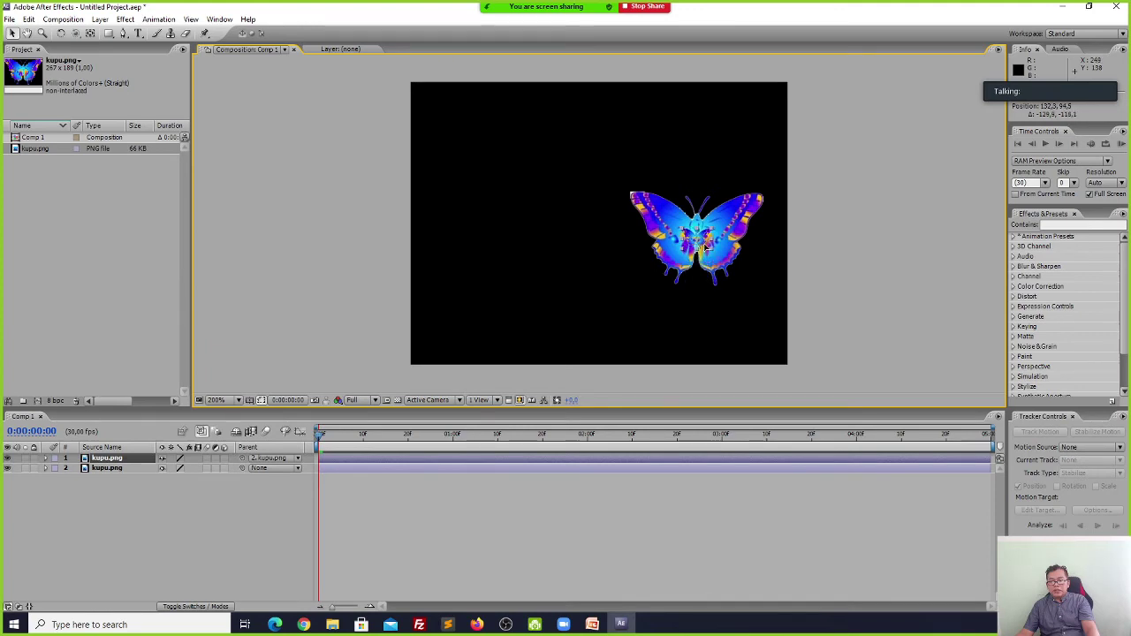
# Move the large butterfly's layer above the small butterfly's layer in Comp 1.
pyautogui.click(110, 469)
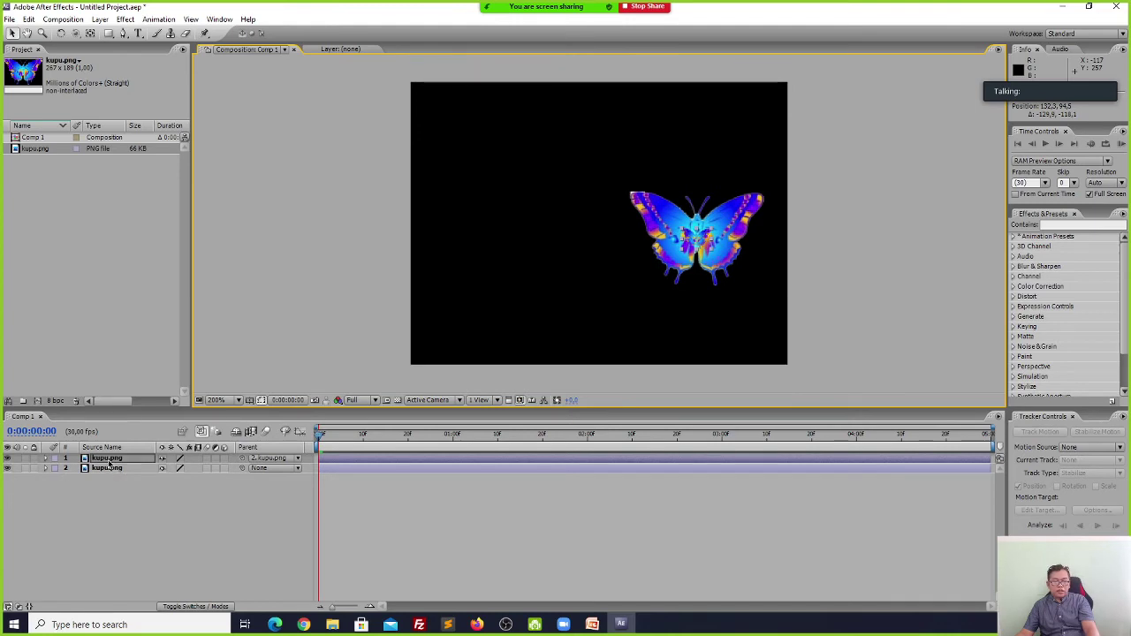
pyautogui.moveTo(109, 465); pyautogui.dragTo(110, 456)
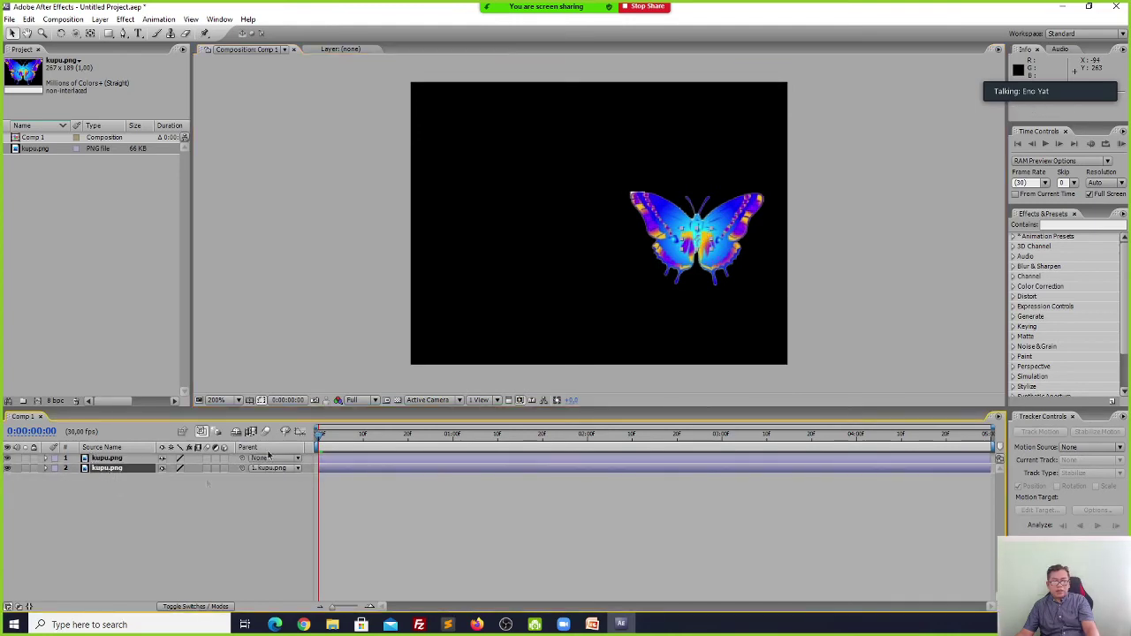
pyautogui.click(211, 476)
pyautogui.hotkey('ctrl', 'Down')
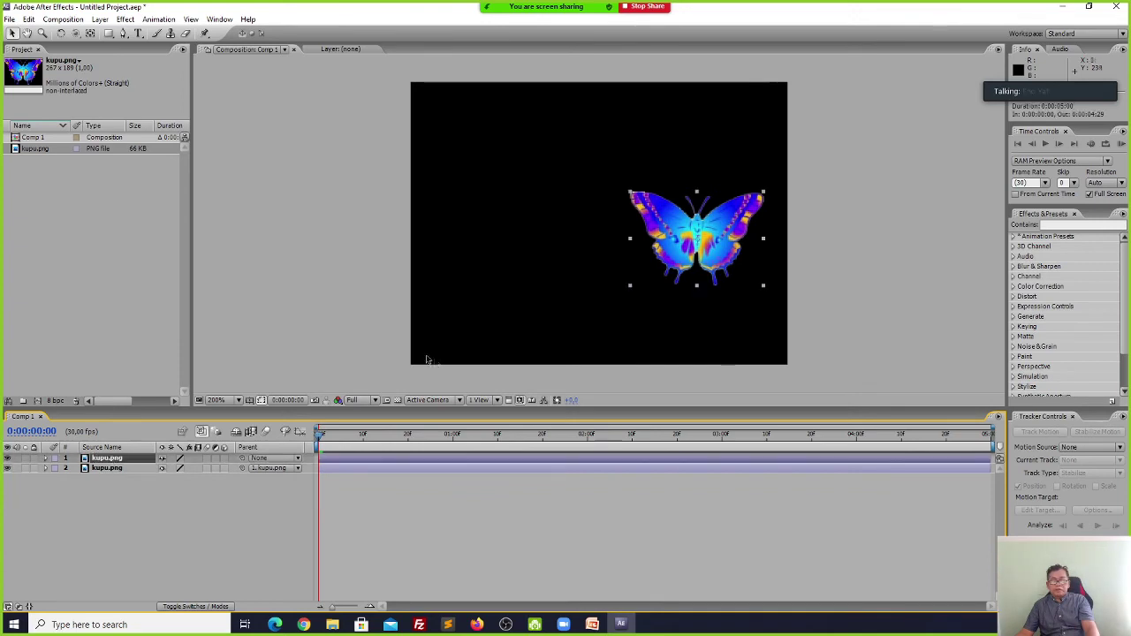
# Animate the large butterfly's position from 243, 133 at 0:00:00:00 to about 83, 131 at 0:00:01:07, then return to the start.
pyautogui.click(46, 458)
pyautogui.click(54, 468)
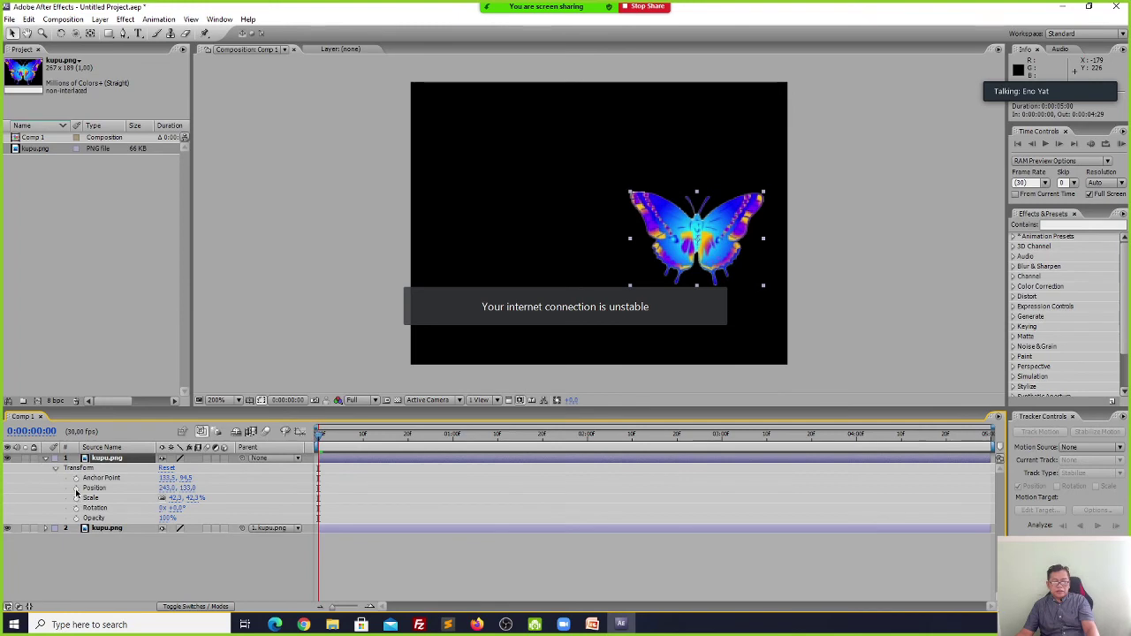
pyautogui.click(76, 488)
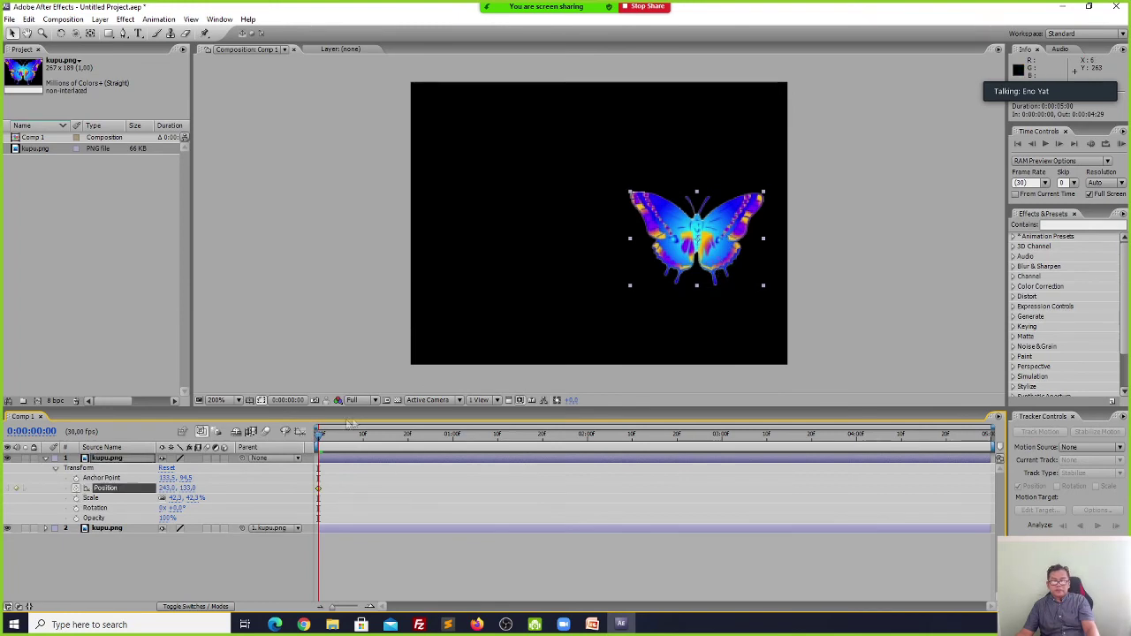
pyautogui.moveTo(323, 439); pyautogui.dragTo(484, 439)
pyautogui.moveTo(698, 227); pyautogui.dragTo(528, 229)
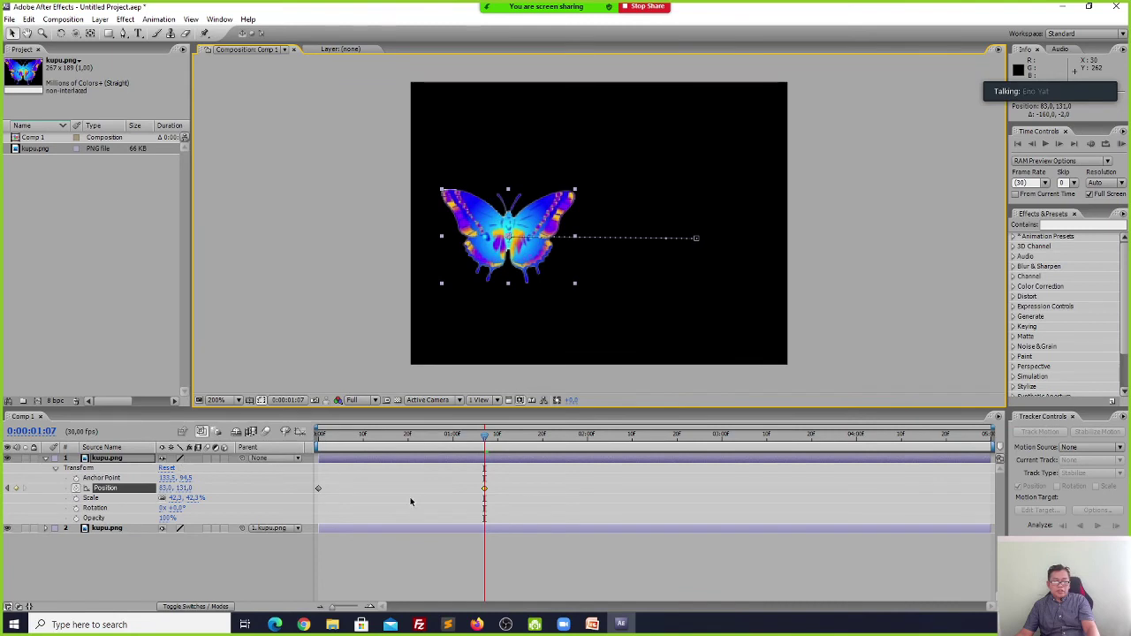
pyautogui.moveTo(454, 446); pyautogui.dragTo(256, 429)
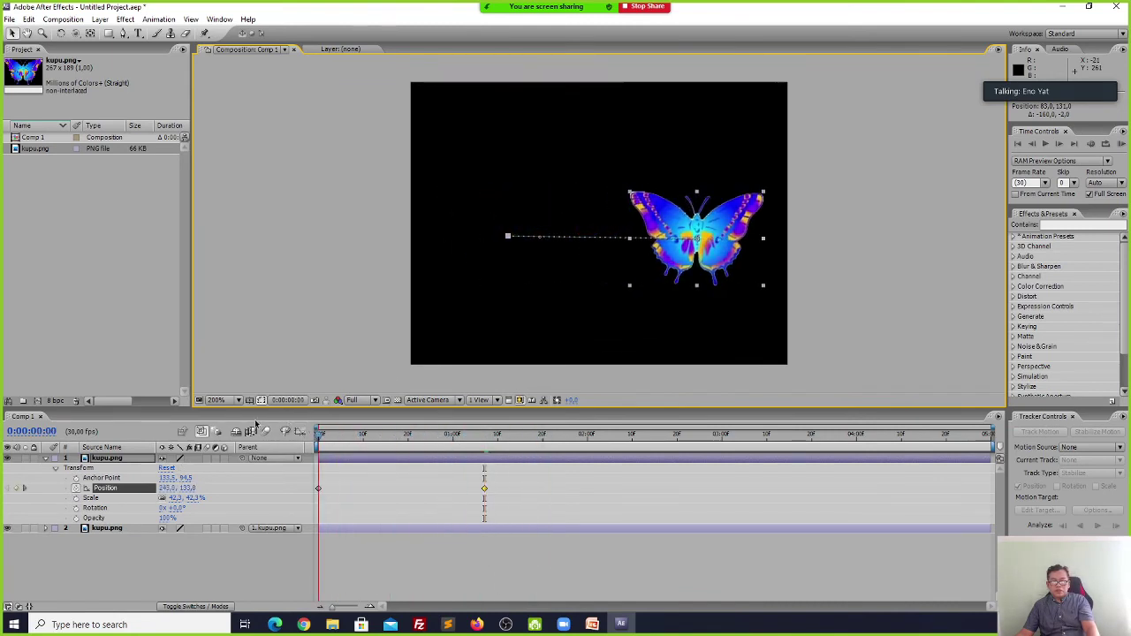
# Keyframe the small butterfly's position at 0:00:00:00 and set it to about 140.6, 93.3 at 0:00:01:12.
pyautogui.click(45, 458)
pyautogui.click(45, 468)
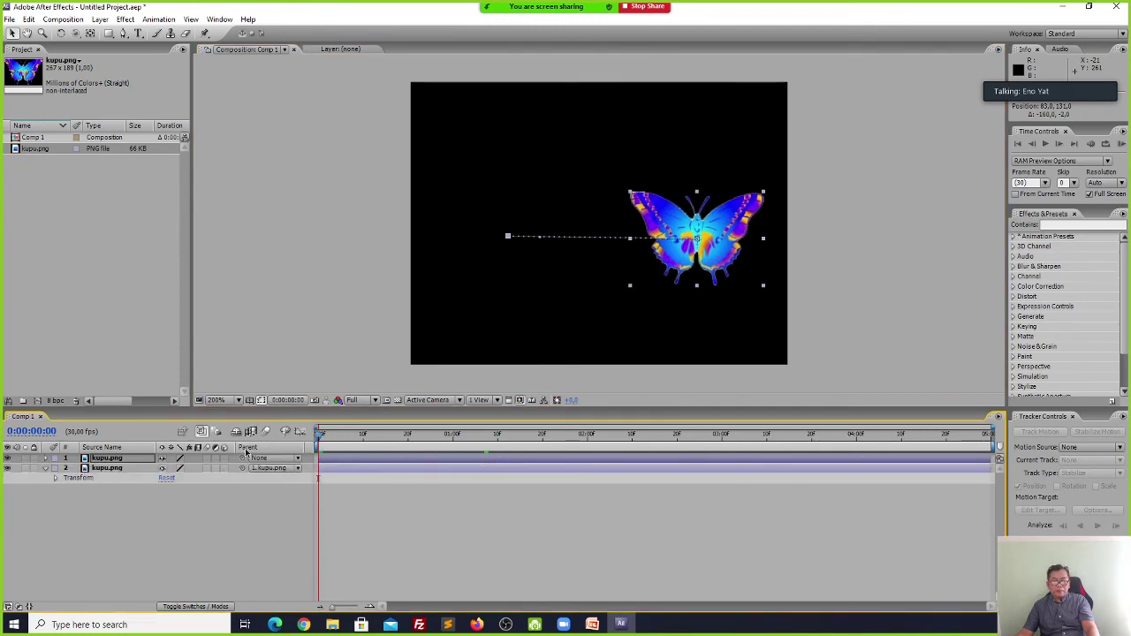
pyautogui.click(54, 478)
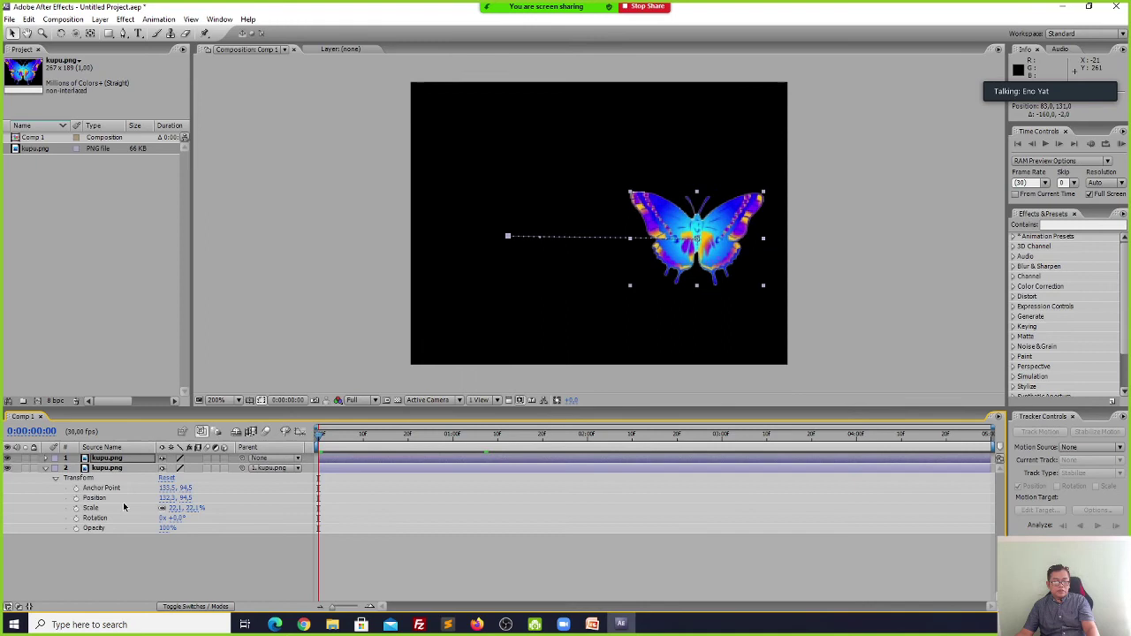
pyautogui.click(76, 498)
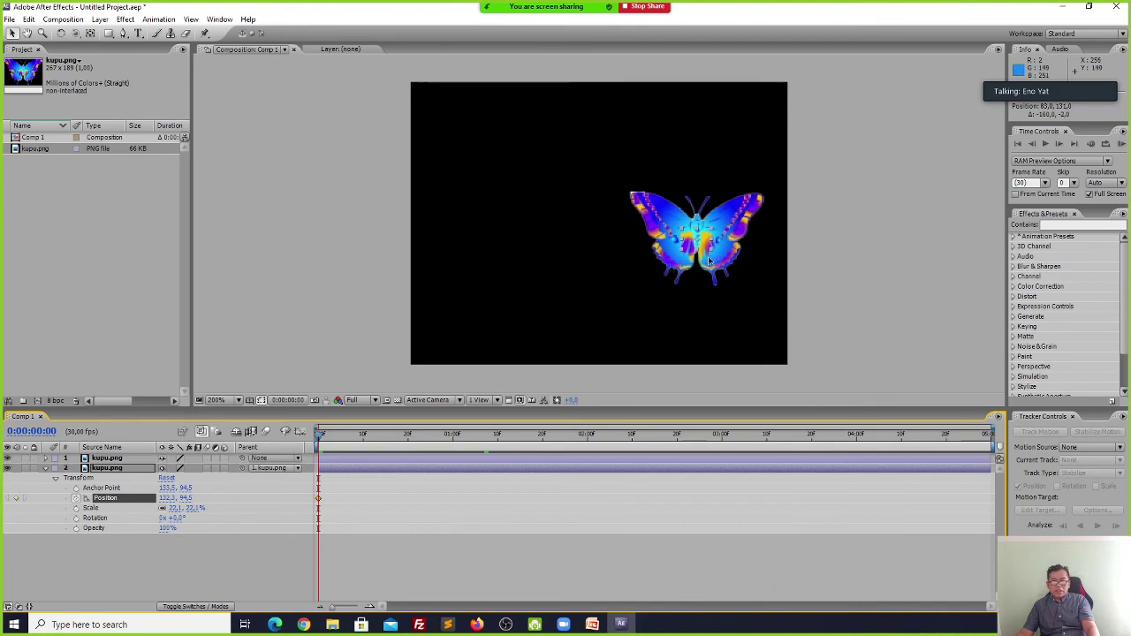
pyautogui.moveTo(319, 439); pyautogui.dragTo(507, 454)
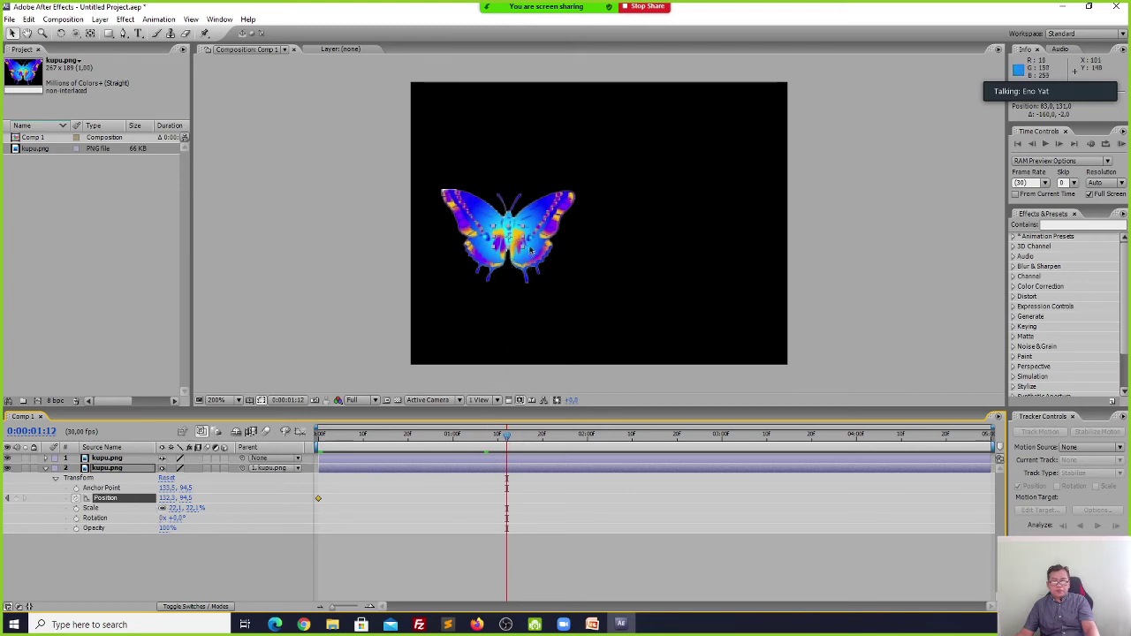
pyautogui.moveTo(518, 236); pyautogui.dragTo(520, 249)
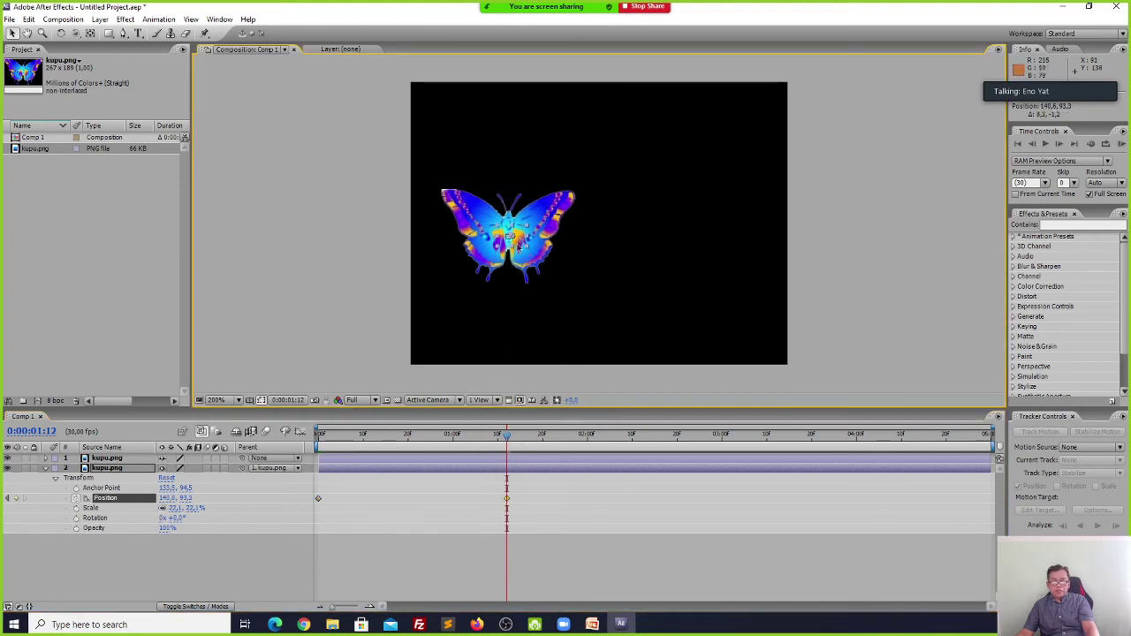
# Move the small butterfly to about 425.3, 94.5 at 0:00:02:13, then return to the start and collapse its layer.
pyautogui.moveTo(509, 438); pyautogui.dragTo(646, 436)
pyautogui.moveTo(522, 239); pyautogui.dragTo(661, 234)
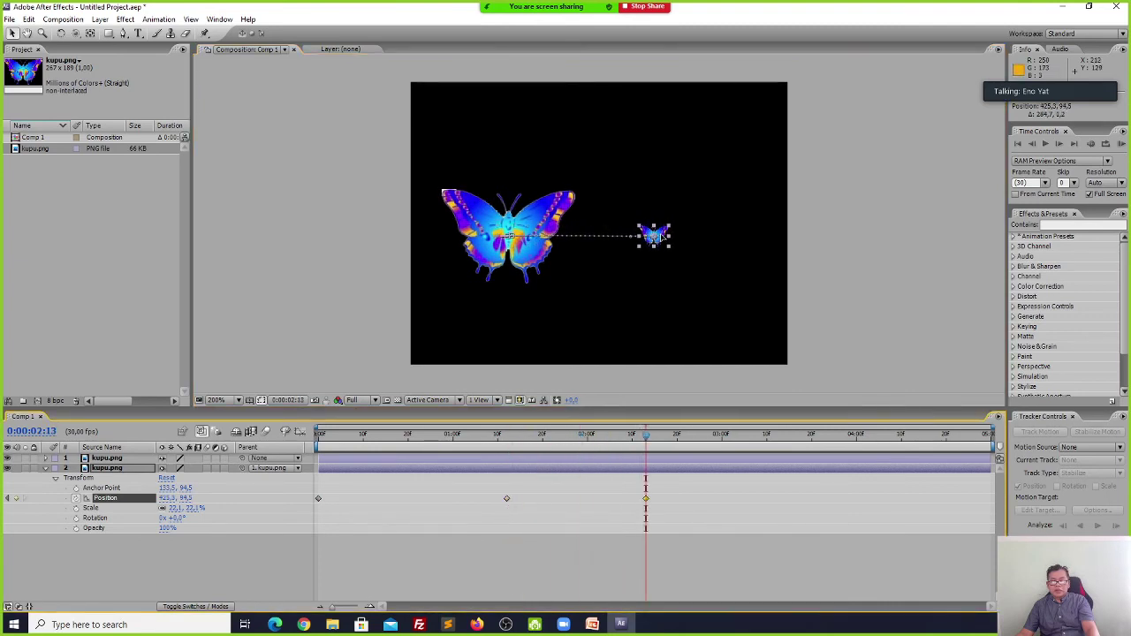
pyautogui.moveTo(648, 438); pyautogui.dragTo(284, 412)
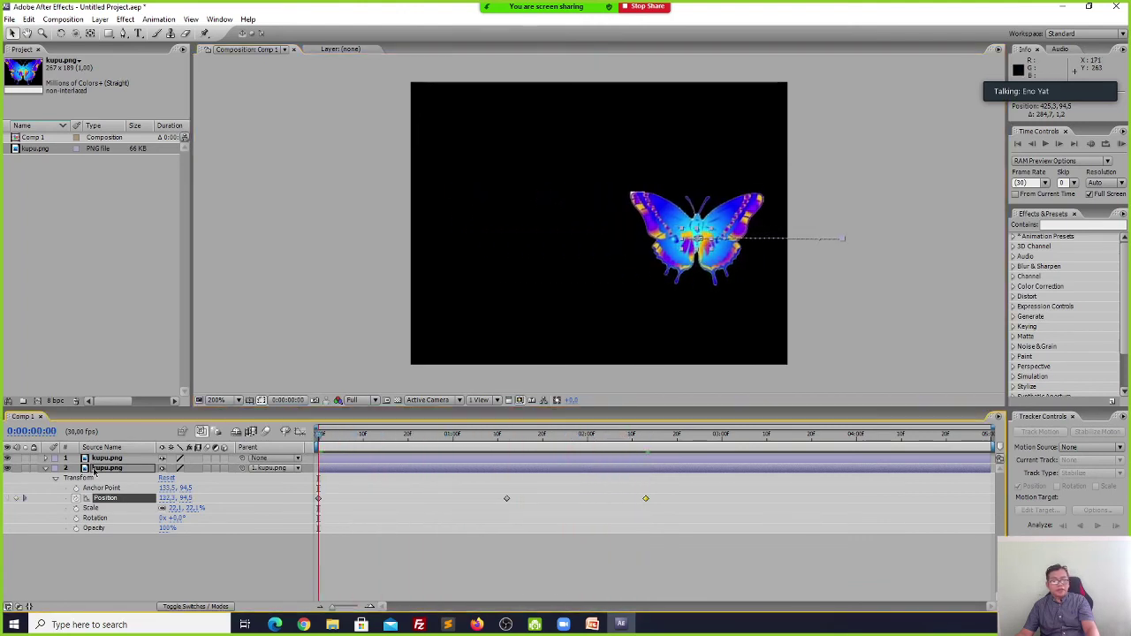
pyautogui.click(46, 473)
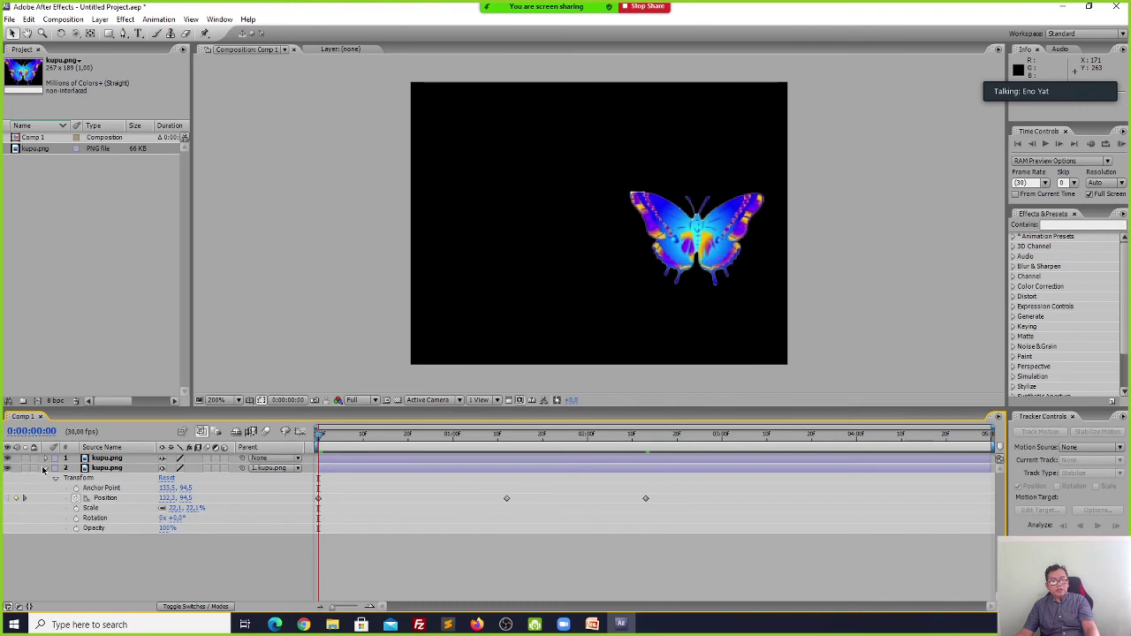
pyautogui.click(44, 468)
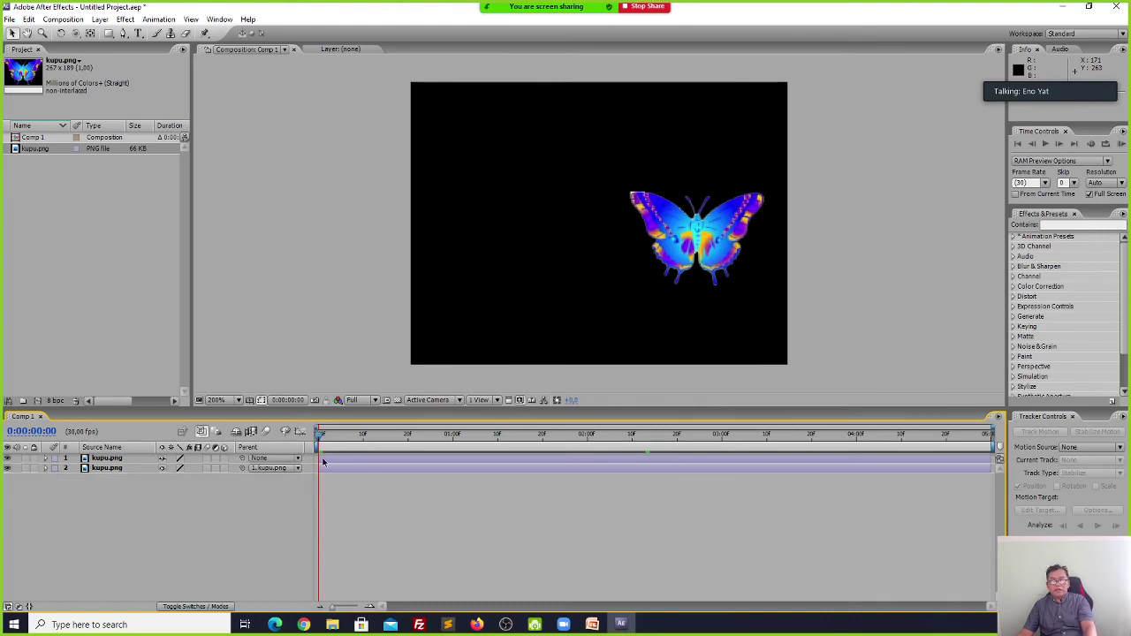
# Preview the parent and child butterfly animation, then return to 0:00:00:00.
pyautogui.press('space')
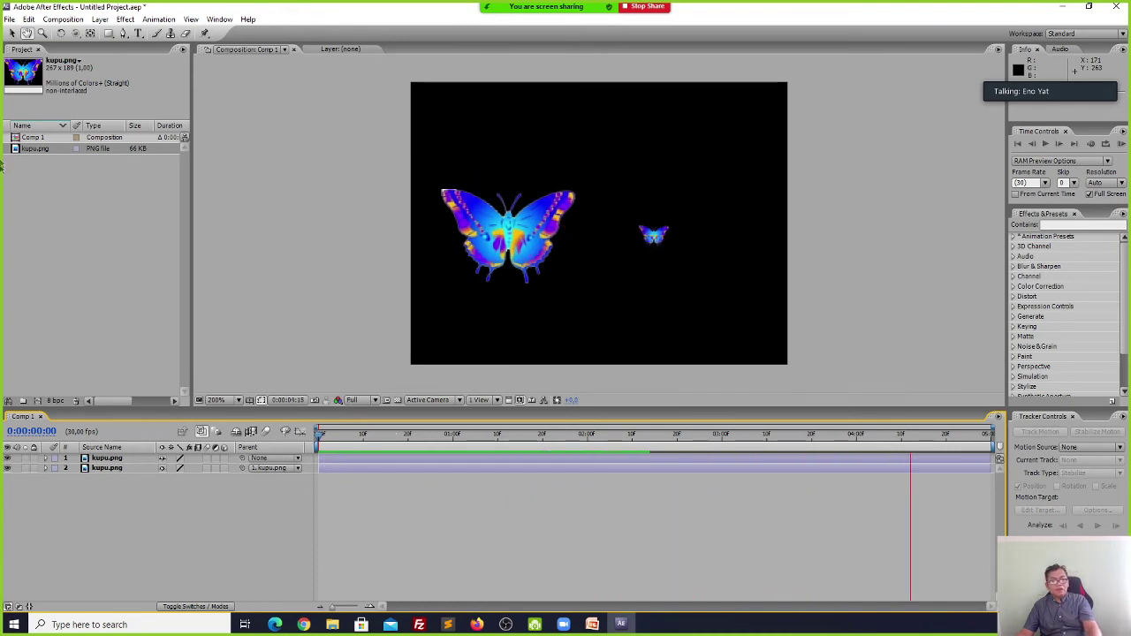
pyautogui.click(117, 211)
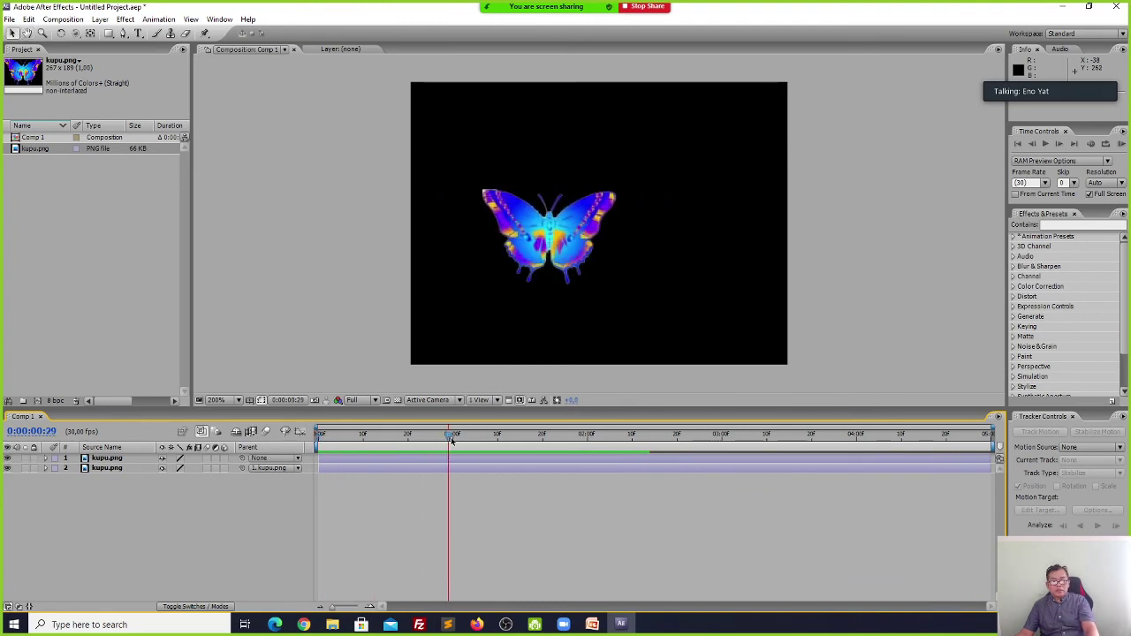
pyautogui.moveTo(451, 436); pyautogui.dragTo(305, 434)
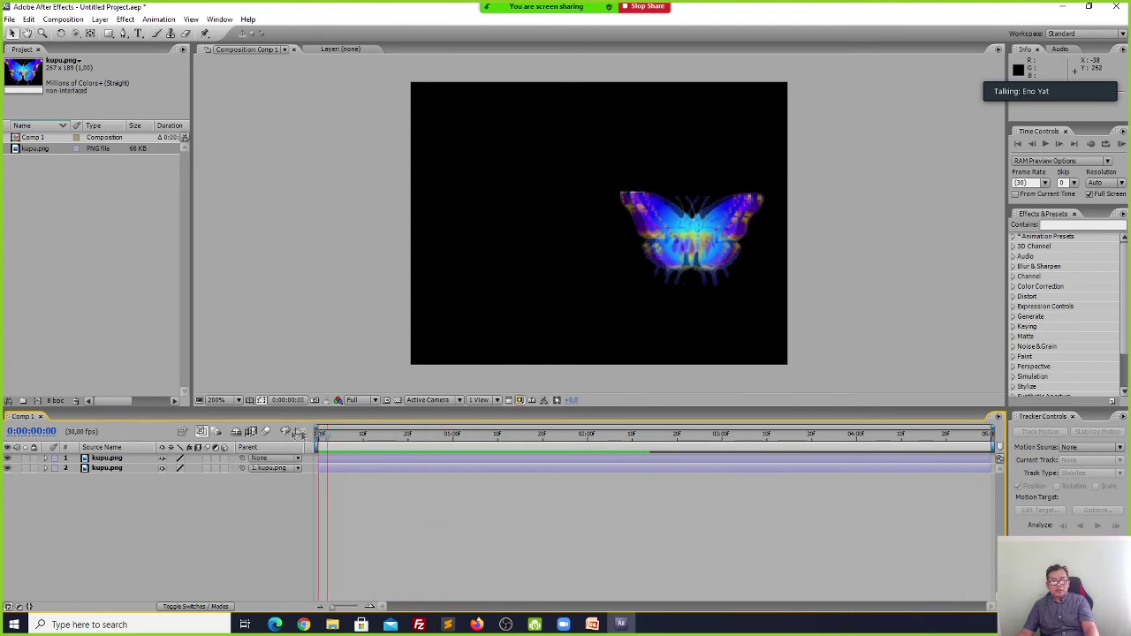
# Add another kupu.png to Comp 1, shrink it and place it at about 245, 132 on the large butterfly's body.
pyautogui.click(46, 469)
pyautogui.moveTo(35, 149); pyautogui.dragTo(483, 268)
pyautogui.moveTo(634, 155); pyautogui.dragTo(709, 239)
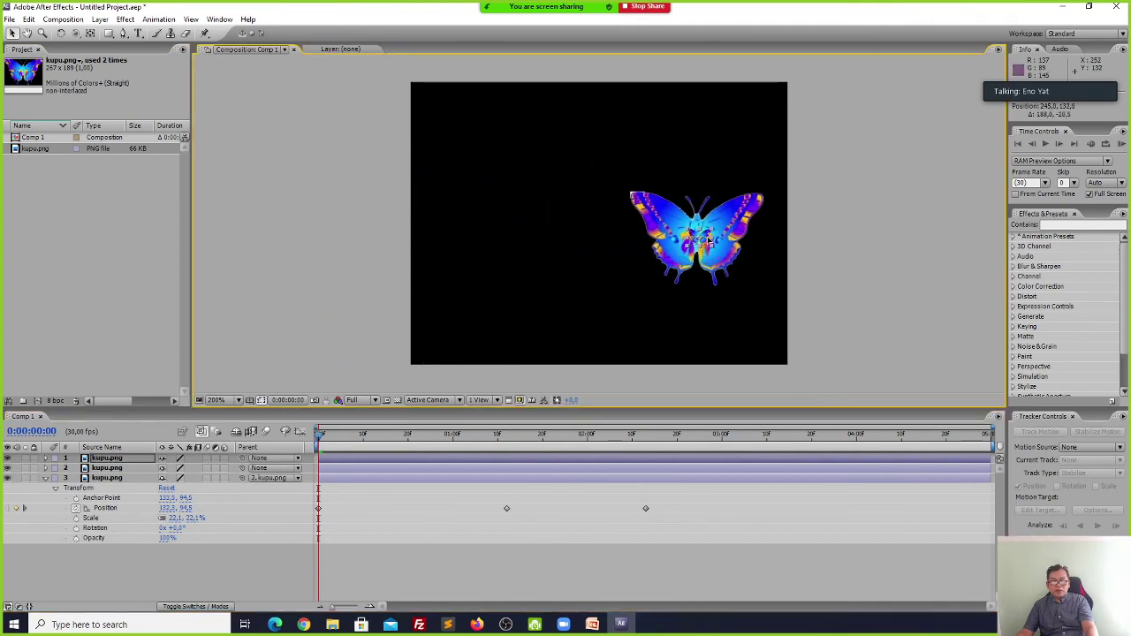
# Move the new butterfly's layer directly below the large butterfly's layer and parent it to 3. kupu.png.
pyautogui.click(298, 458)
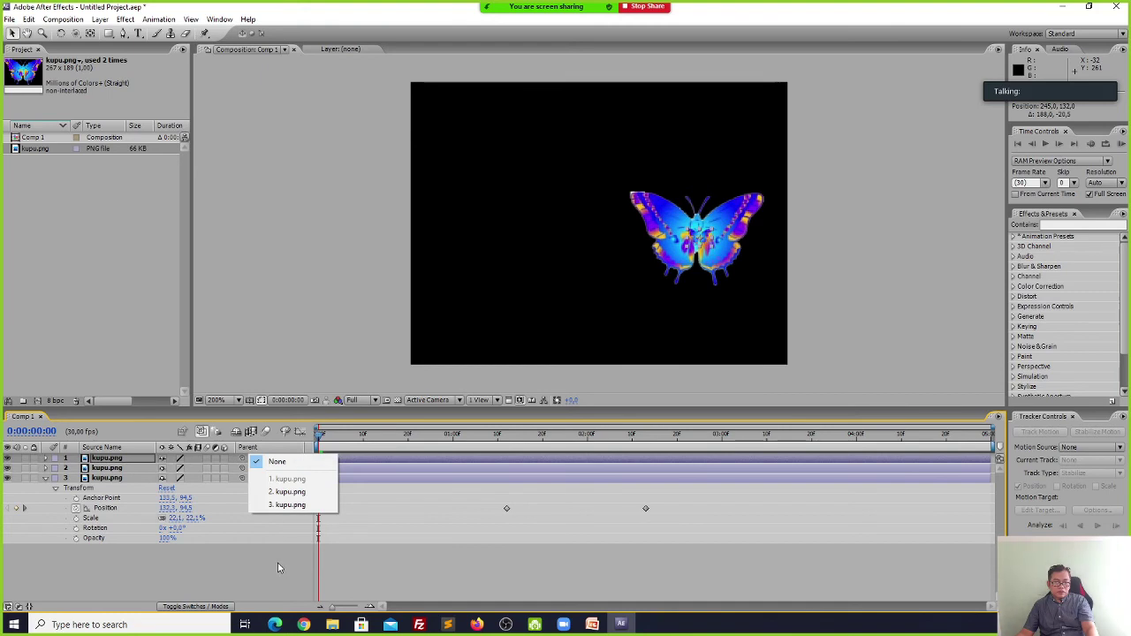
pyautogui.click(287, 491)
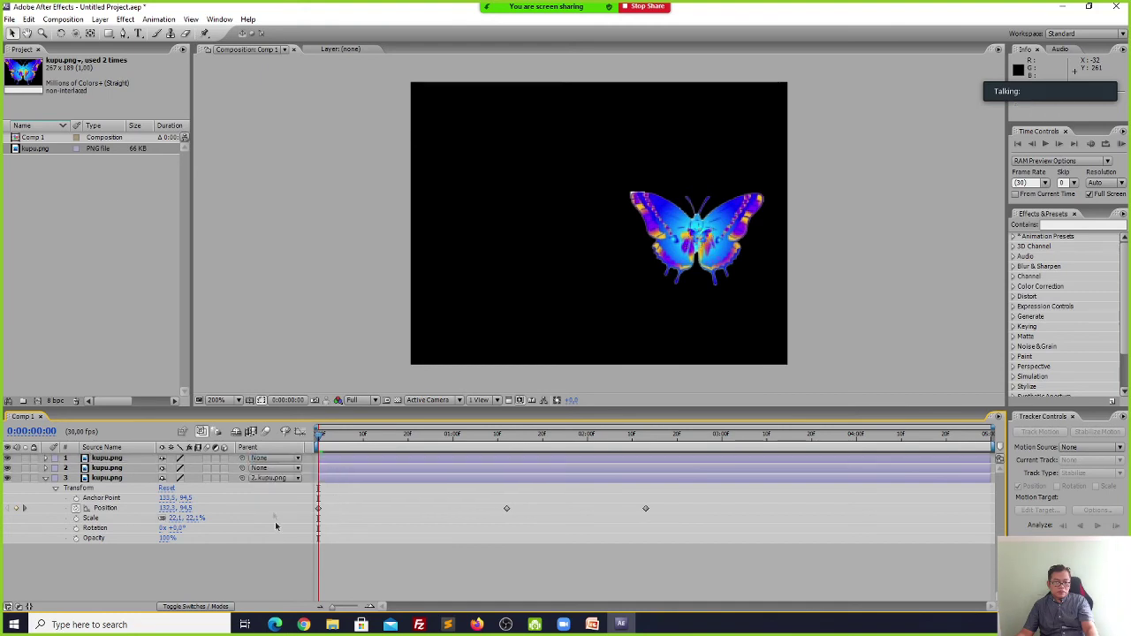
pyautogui.click(91, 457)
pyautogui.click(97, 468)
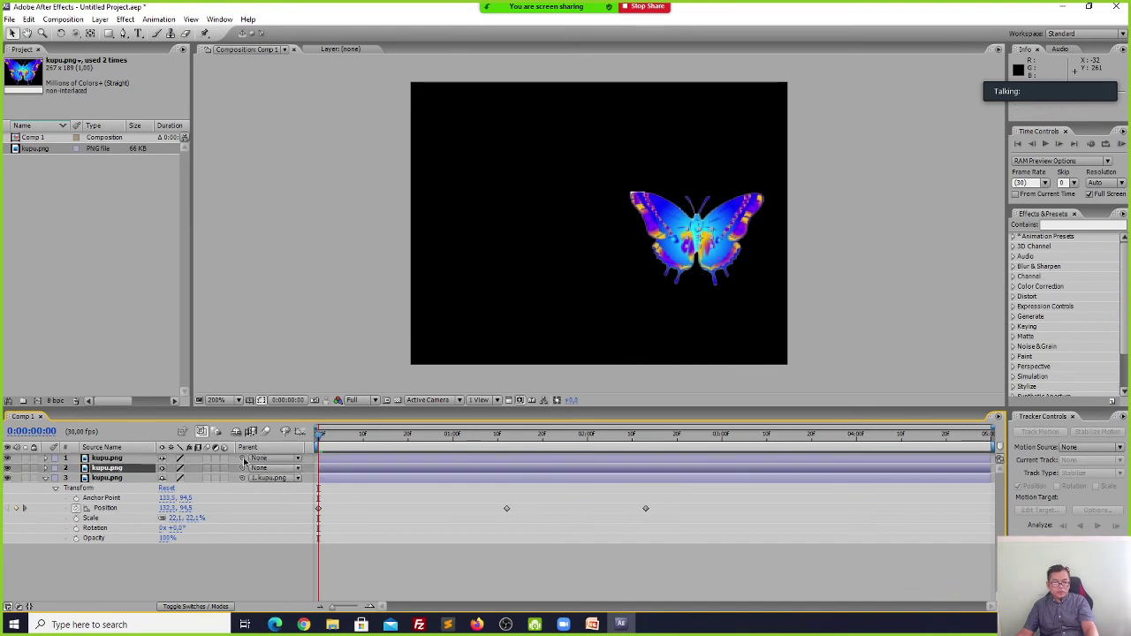
pyautogui.click(297, 468)
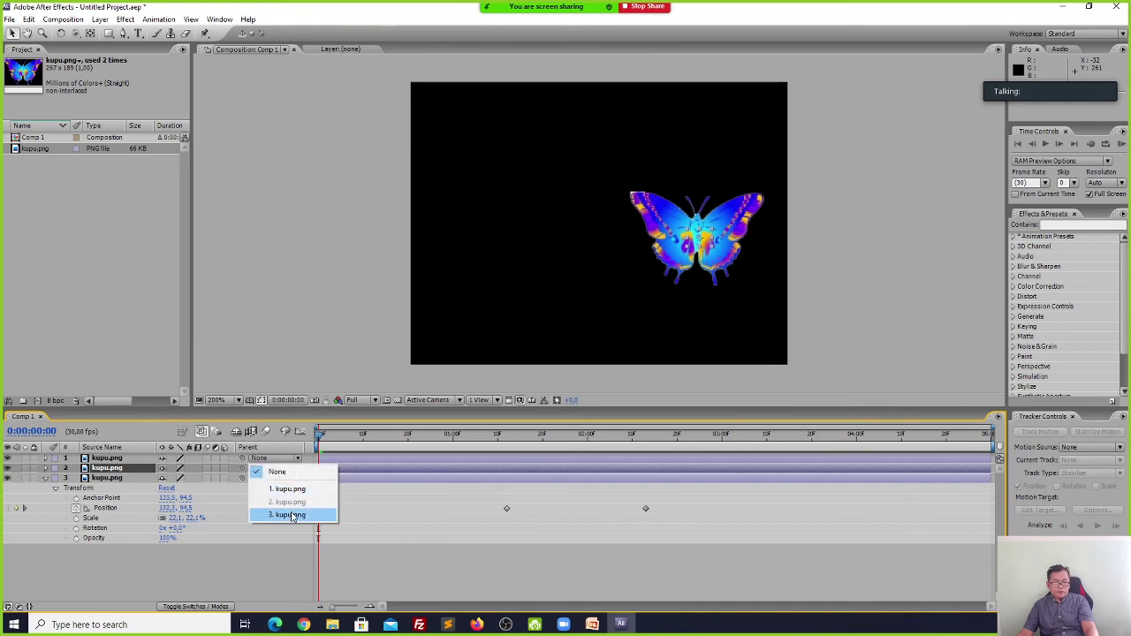
pyautogui.click(293, 515)
# Move the large butterfly to about 250, 139.5 at 0:00:00:00 and collapse the first small butterfly's layer.
pyautogui.moveTo(661, 214)
pyautogui.mouseDown()
pyautogui.moveTo(599, 214)
pyautogui.moveTo(506, 187)
pyautogui.moveTo(469, 152)
pyautogui.moveTo(650, 162)
pyautogui.moveTo(670, 222)
pyautogui.mouseUp()
pyautogui.click(116, 468)
pyautogui.click(46, 478)
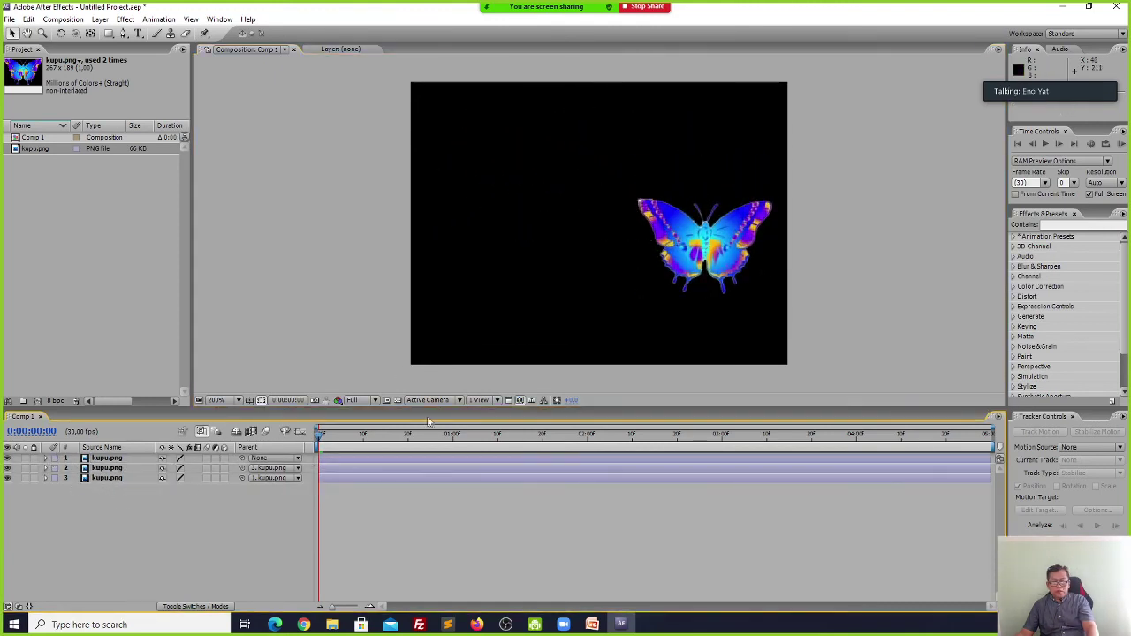
# Play the three-butterfly animation to check the nested parenting, then return to the start.
pyautogui.press('space')
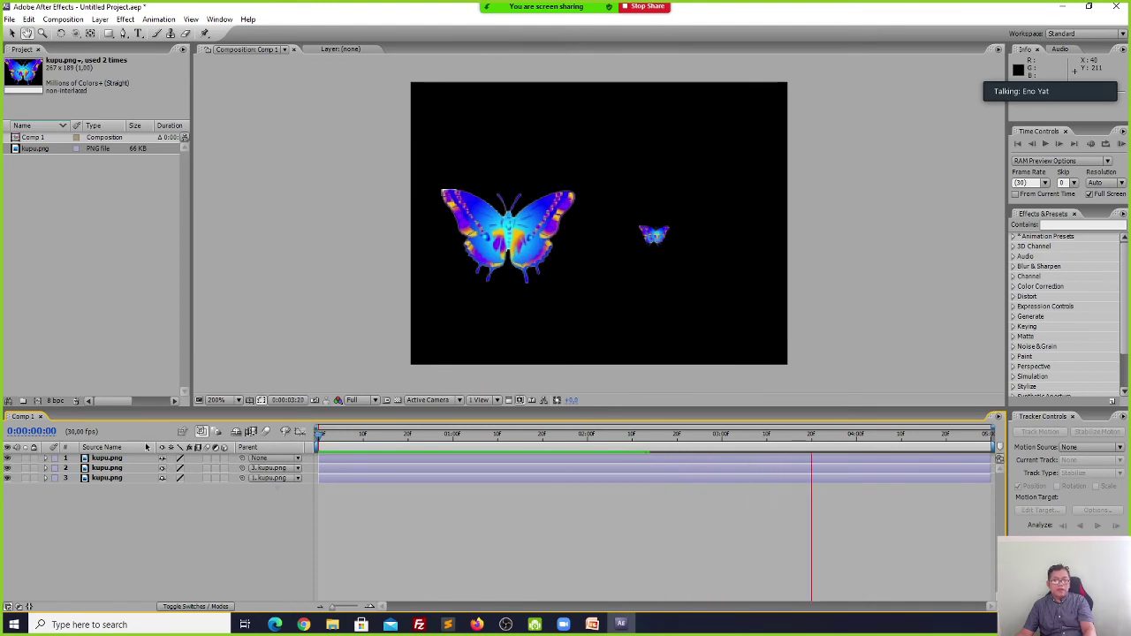
pyautogui.click(51, 465)
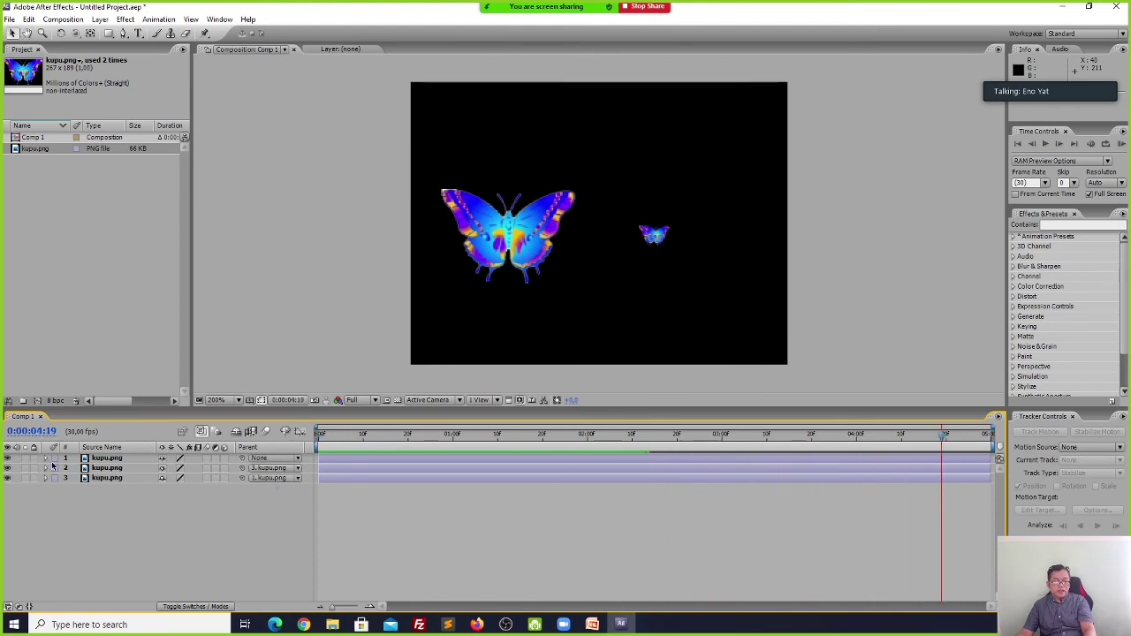
pyautogui.moveTo(942, 440); pyautogui.dragTo(341, 431)
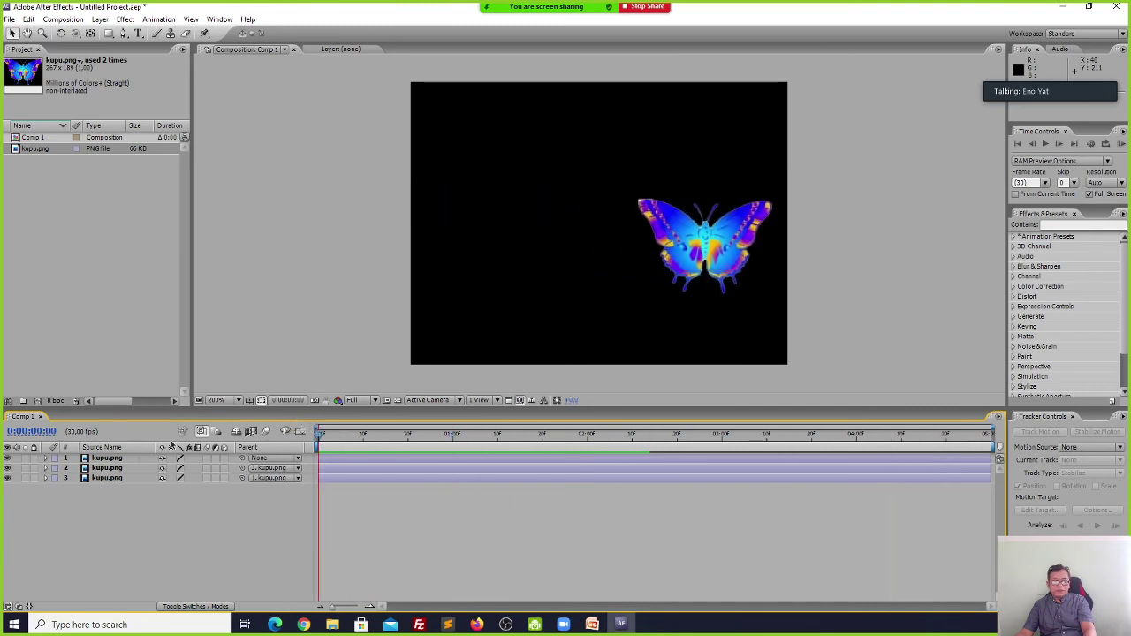
# Expand the large butterfly's layer and change the parent of the second small butterfly's layer to 1. kupu.png.
pyautogui.click(46, 459)
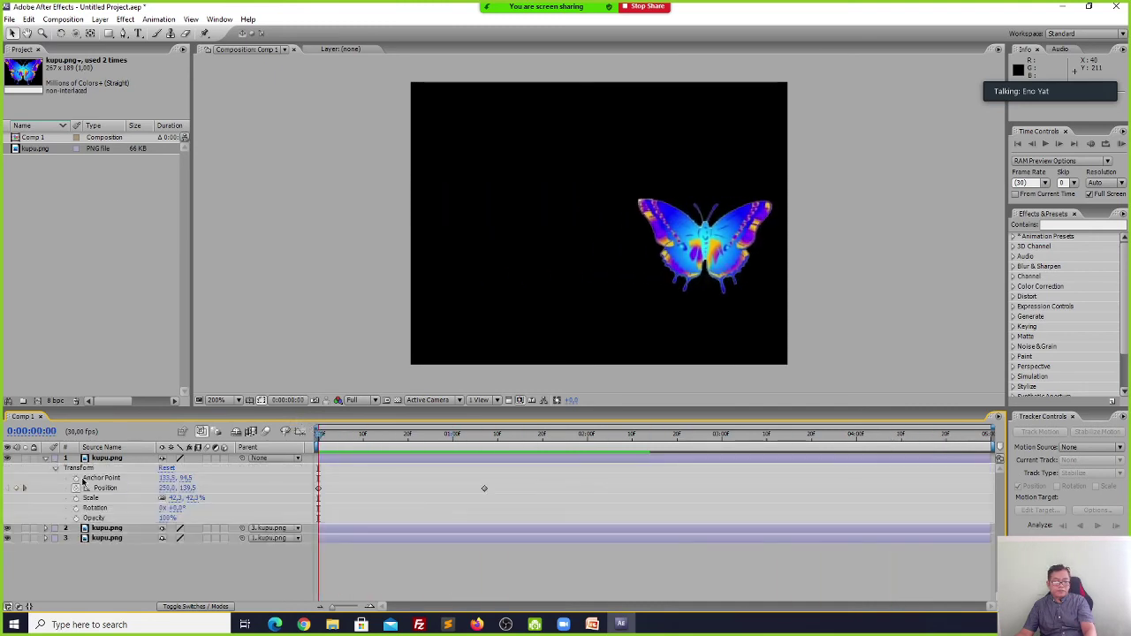
pyautogui.click(97, 528)
pyautogui.click(100, 549)
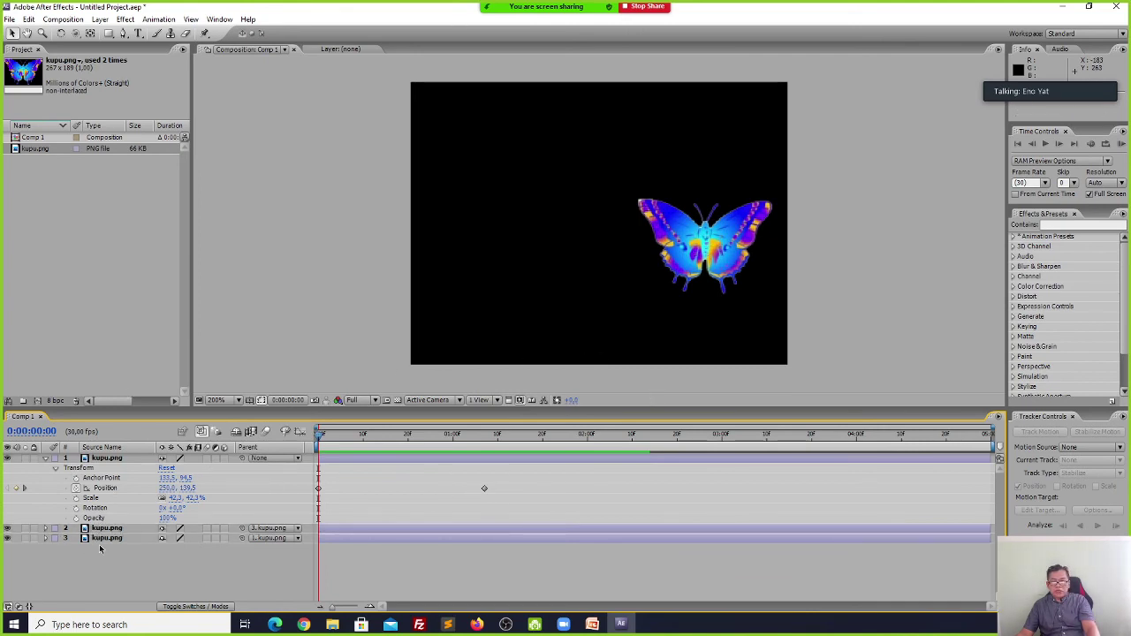
pyautogui.click(100, 529)
pyautogui.click(101, 539)
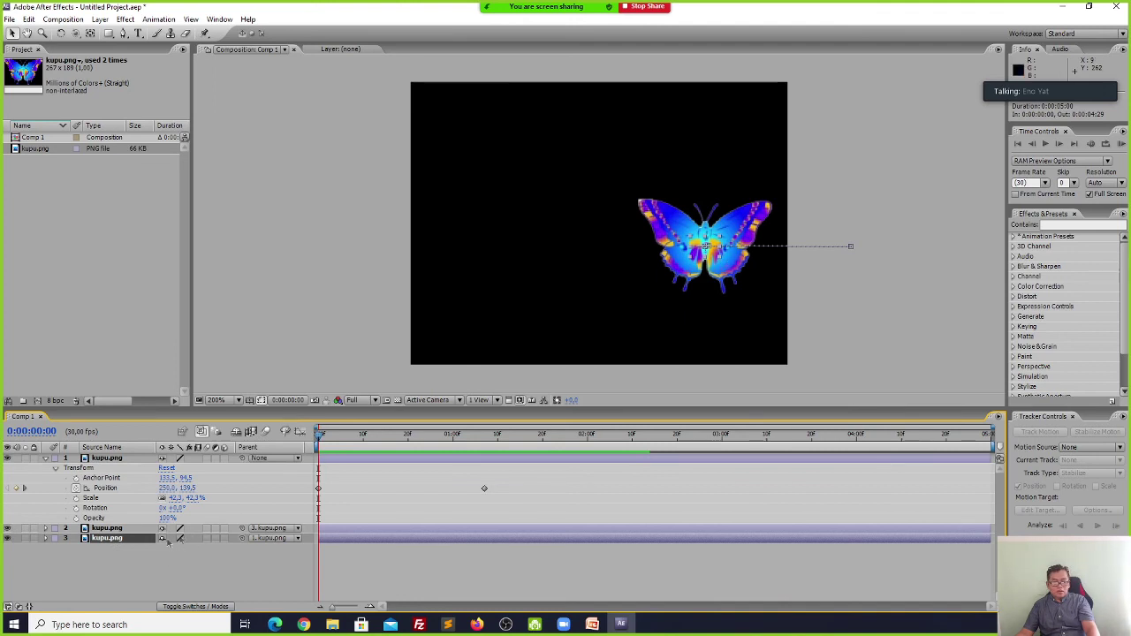
pyautogui.click(121, 528)
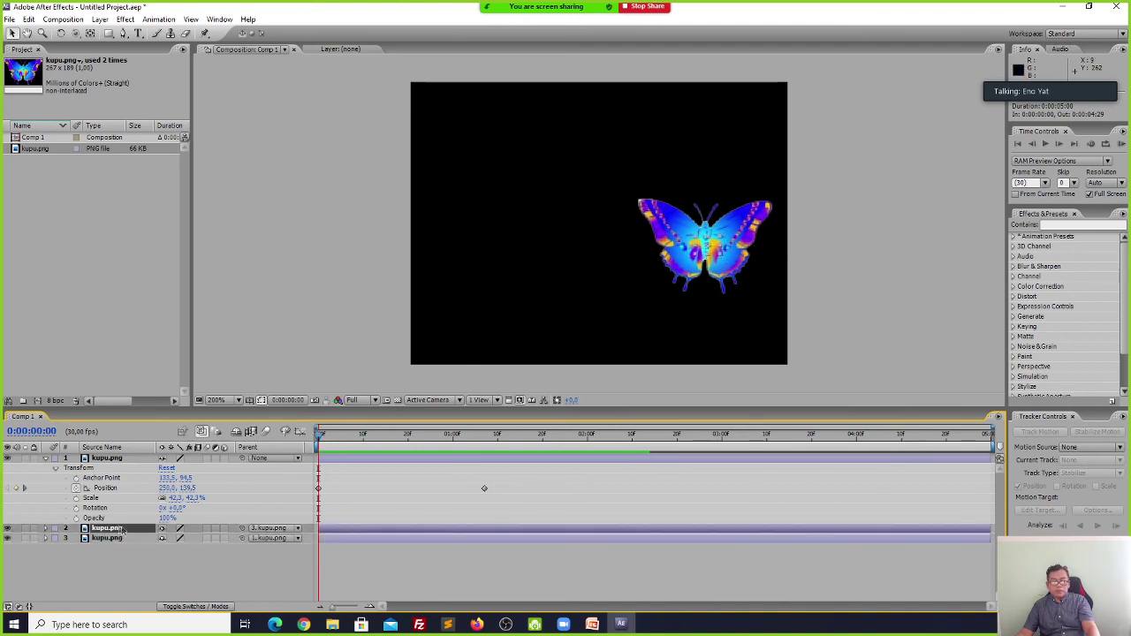
pyautogui.click(296, 528)
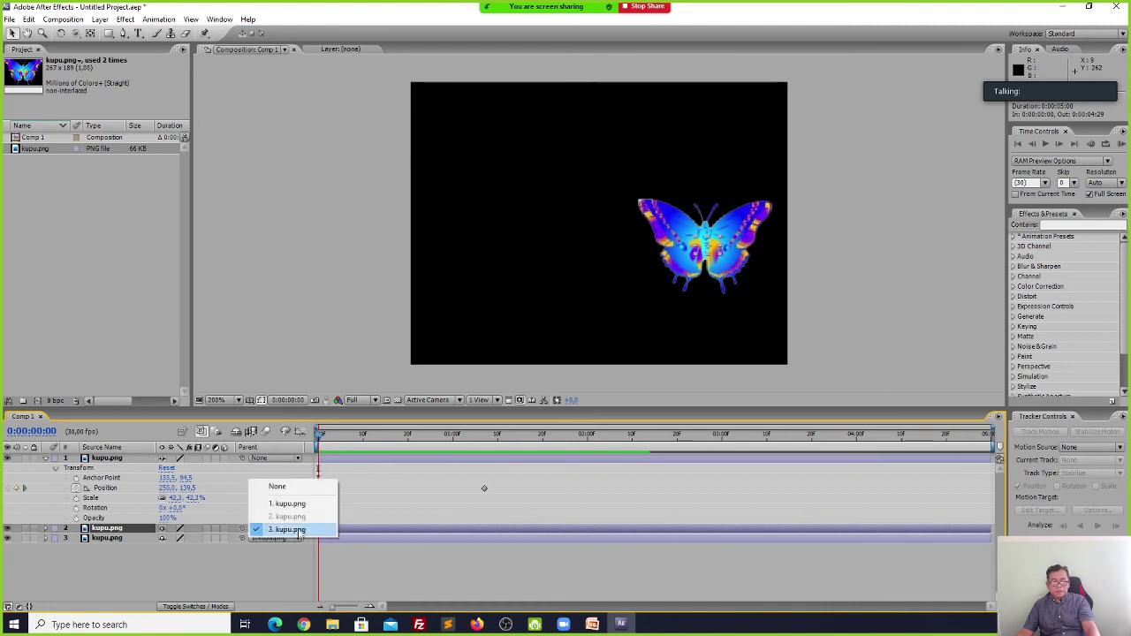
pyautogui.click(287, 503)
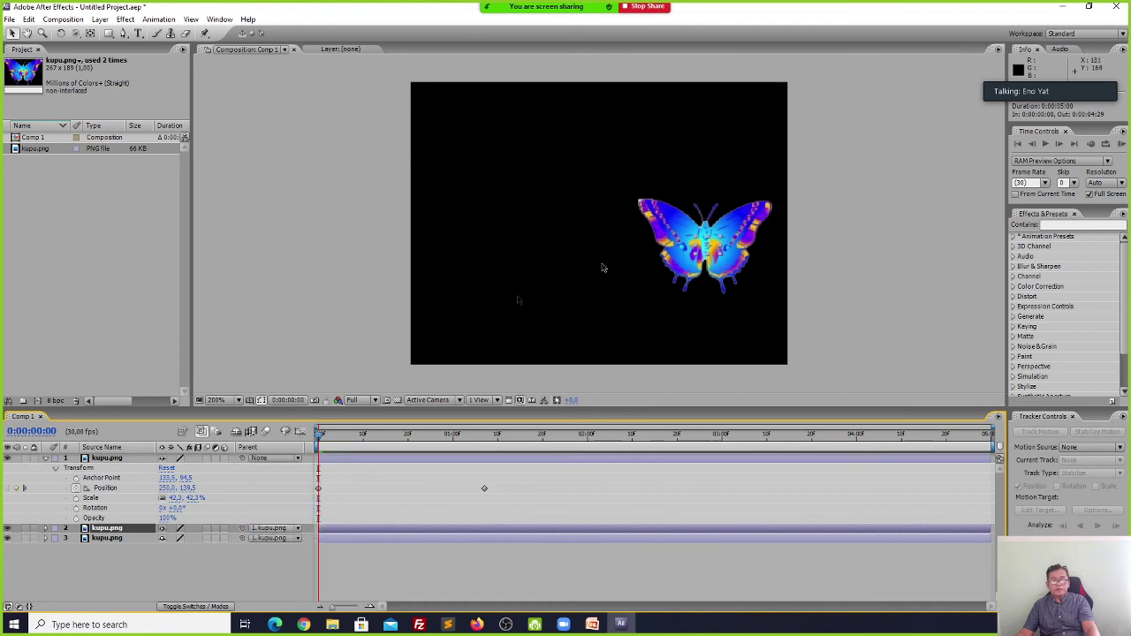
# Add a starting position keyframe for the second small butterfly at 0:00:01:07.
pyautogui.moveTo(334, 441); pyautogui.dragTo(484, 449)
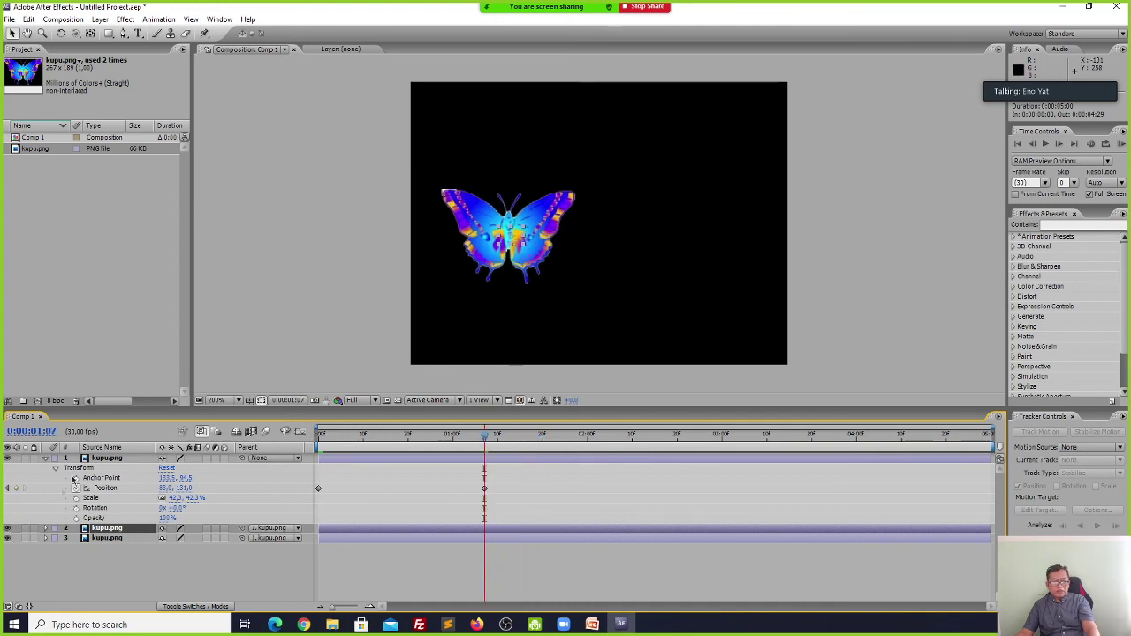
pyautogui.click(46, 528)
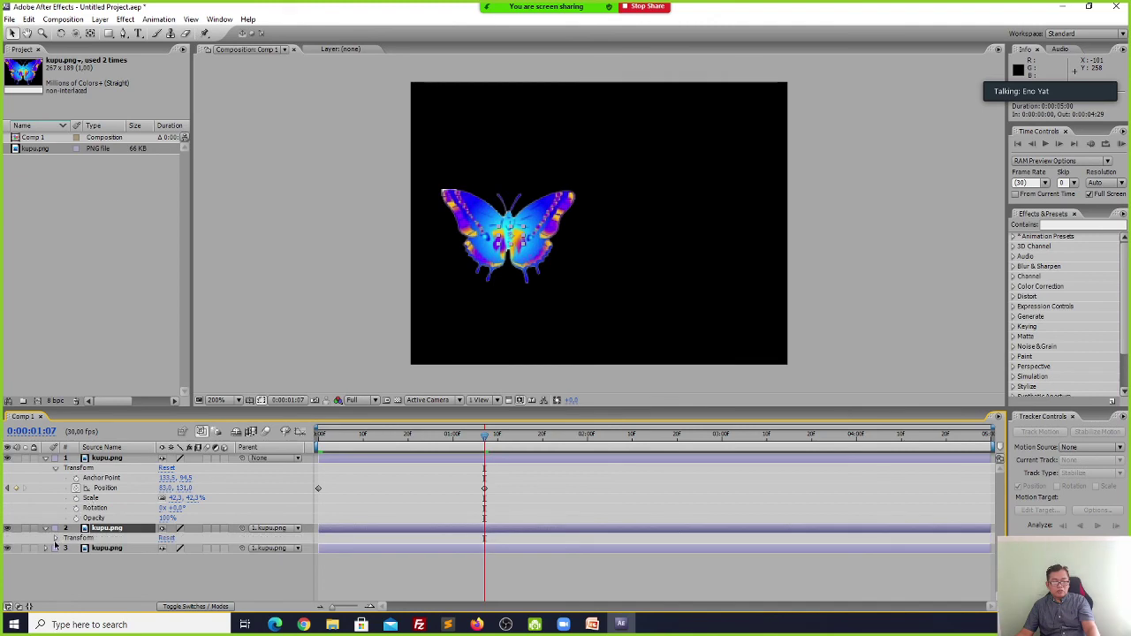
pyautogui.click(56, 538)
pyautogui.click(77, 558)
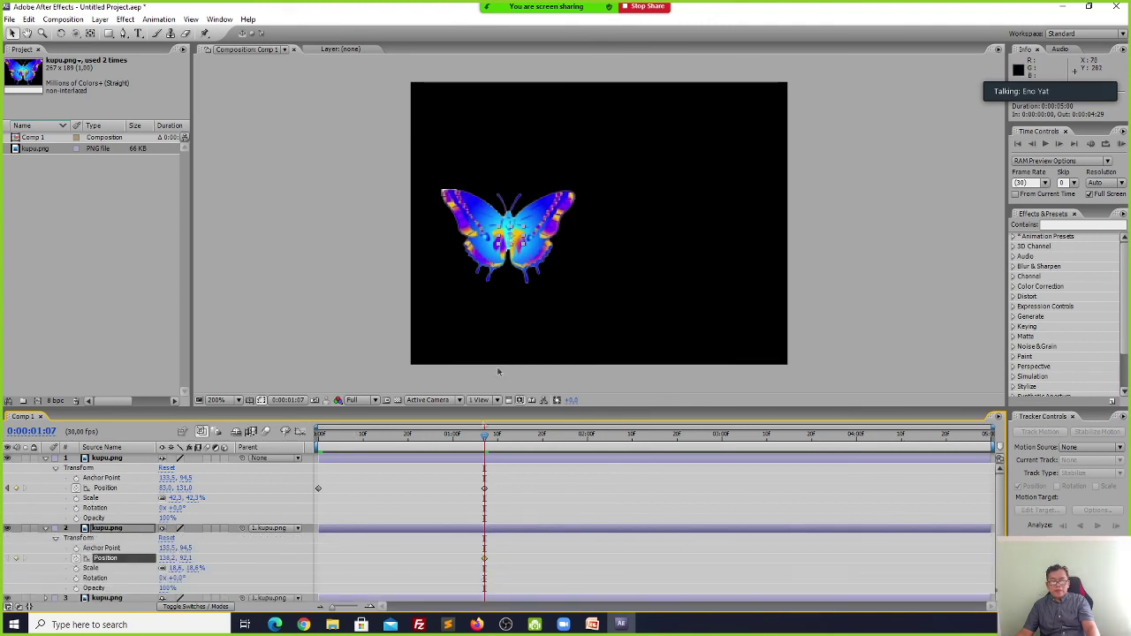
# Move the second small butterfly to about 13, 256.3 shortly after two seconds, then return to the start and collapse the layers.
pyautogui.moveTo(485, 435); pyautogui.dragTo(637, 441)
pyautogui.moveTo(512, 232); pyautogui.dragTo(448, 316)
pyautogui.moveTo(634, 442); pyautogui.dragTo(318, 446)
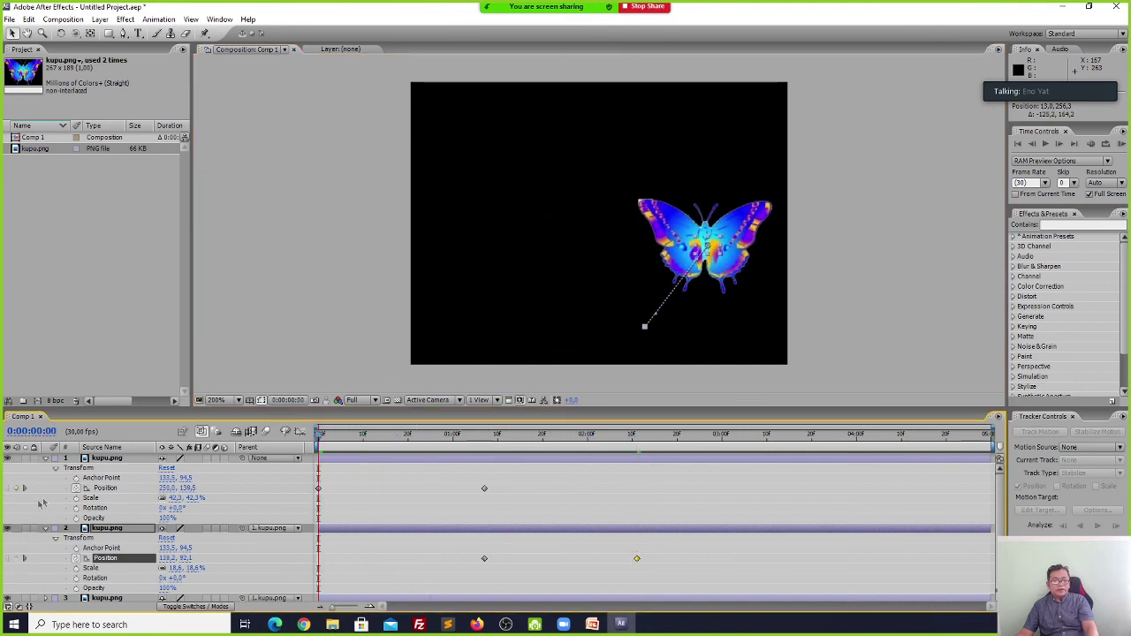
pyautogui.click(46, 459)
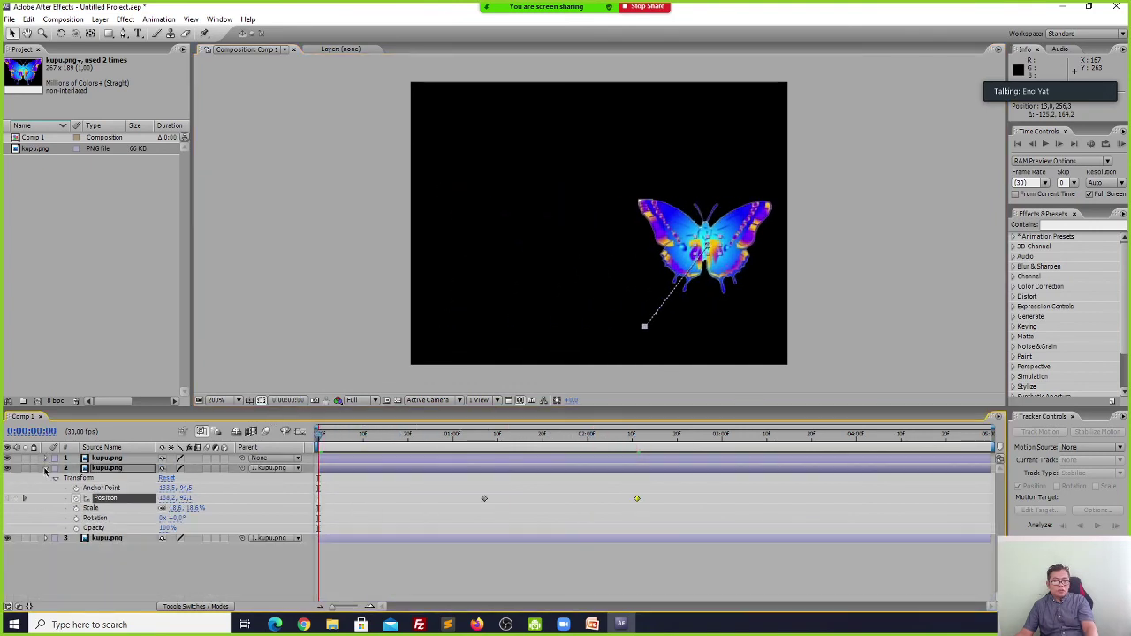
pyautogui.click(46, 469)
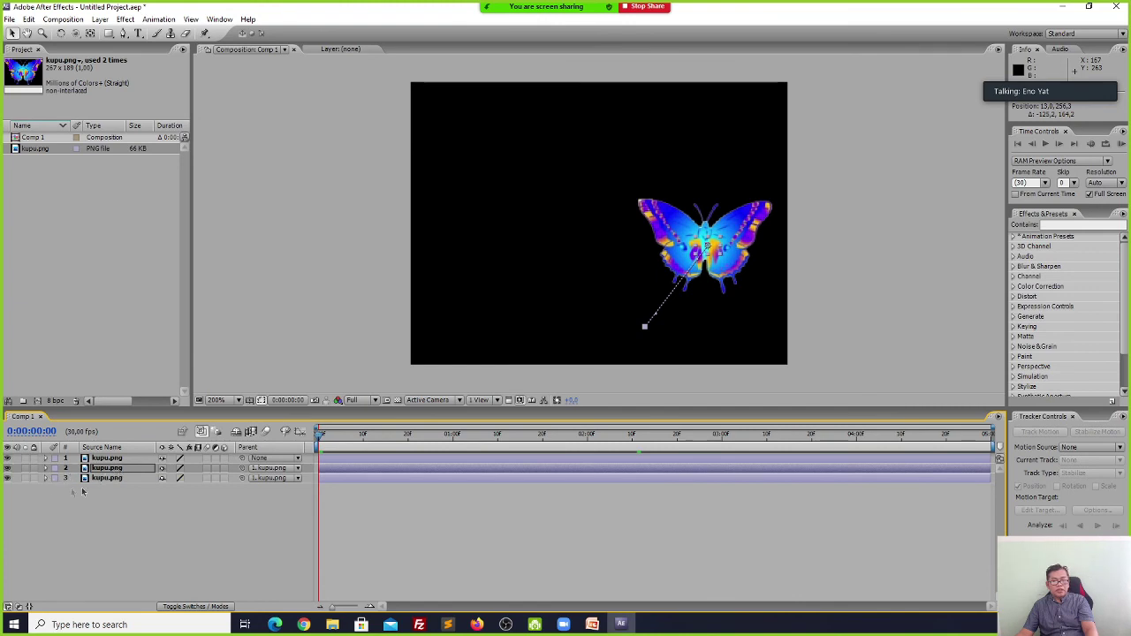
# Play the finished animation of all three butterflies, then run a full-screen RAM preview.
pyautogui.press('space')
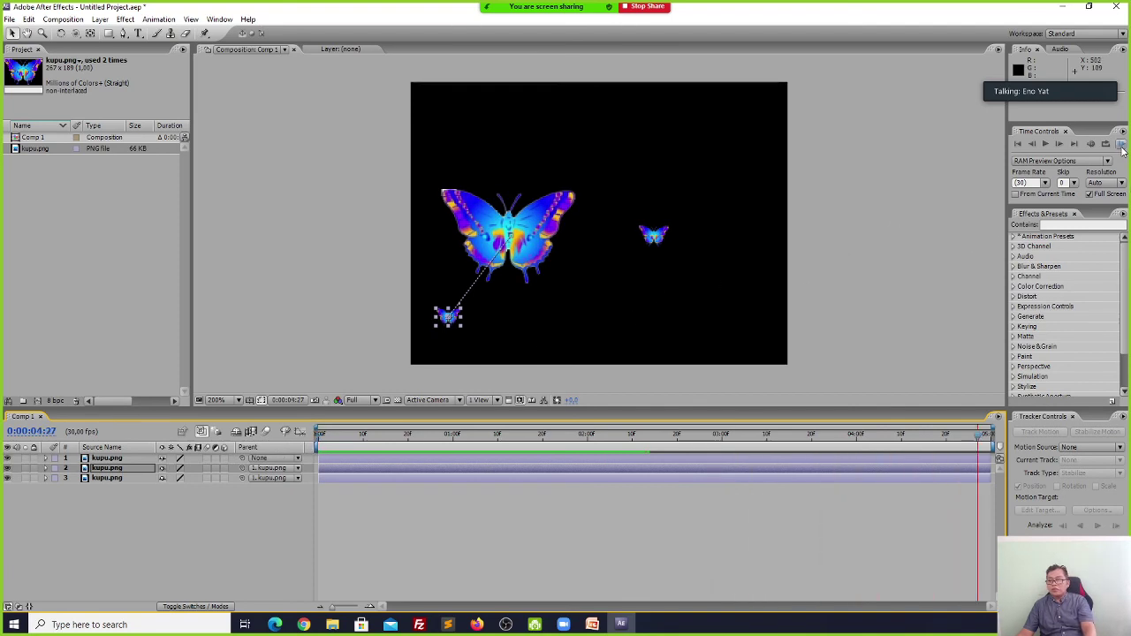
pyautogui.click(1120, 144)
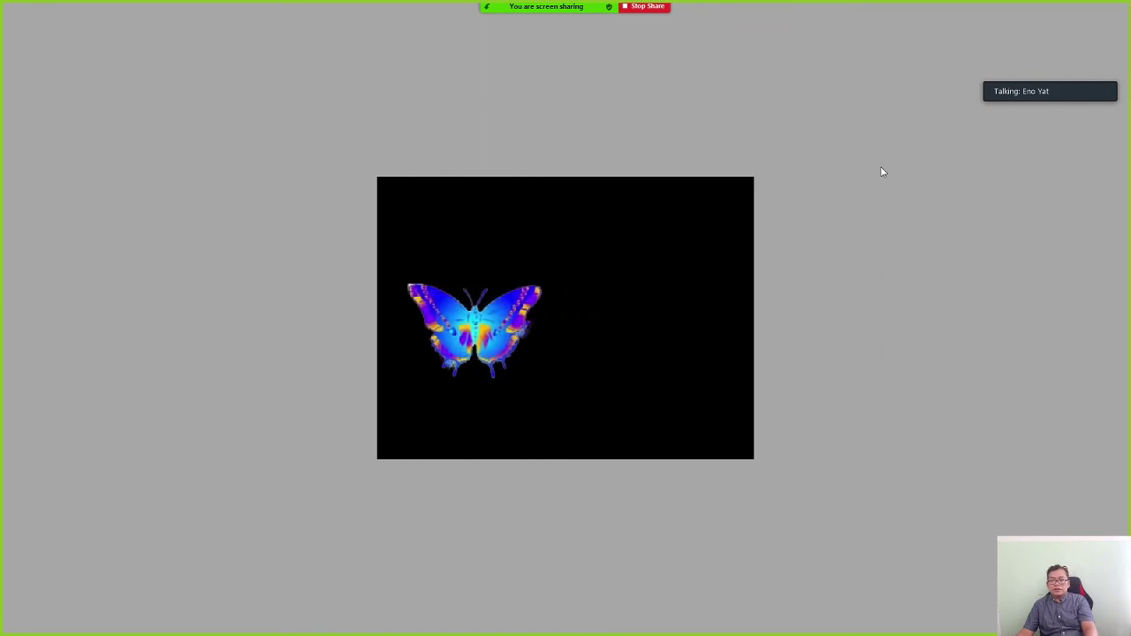
# Stop the full-screen preview and set the RAM preview resolution to Full.
pyautogui.press('space')
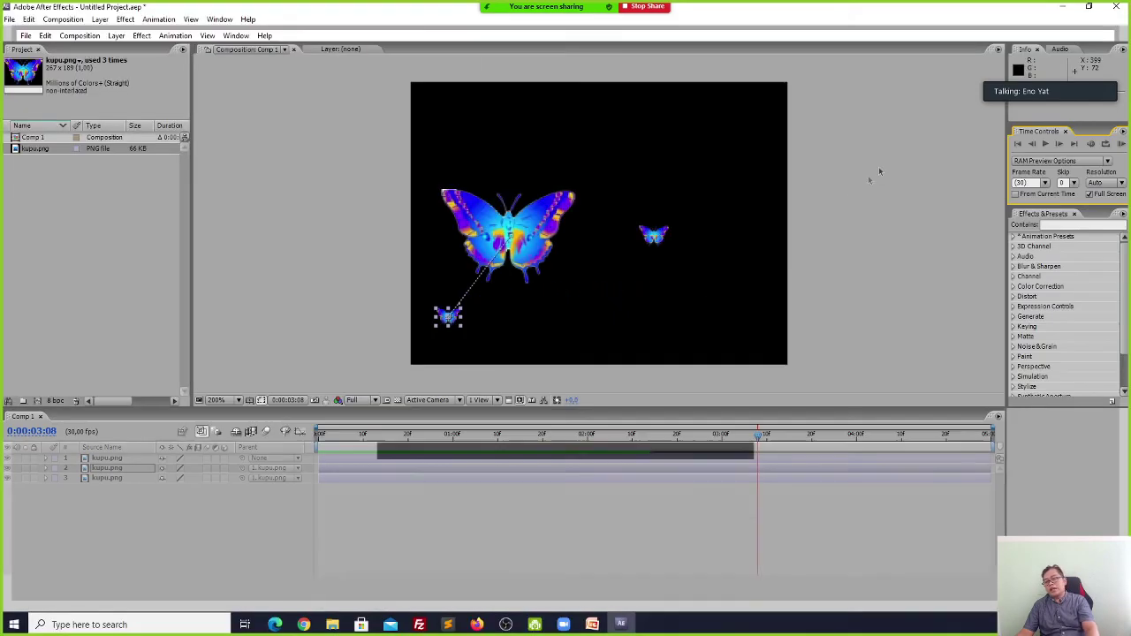
pyautogui.click(1119, 181)
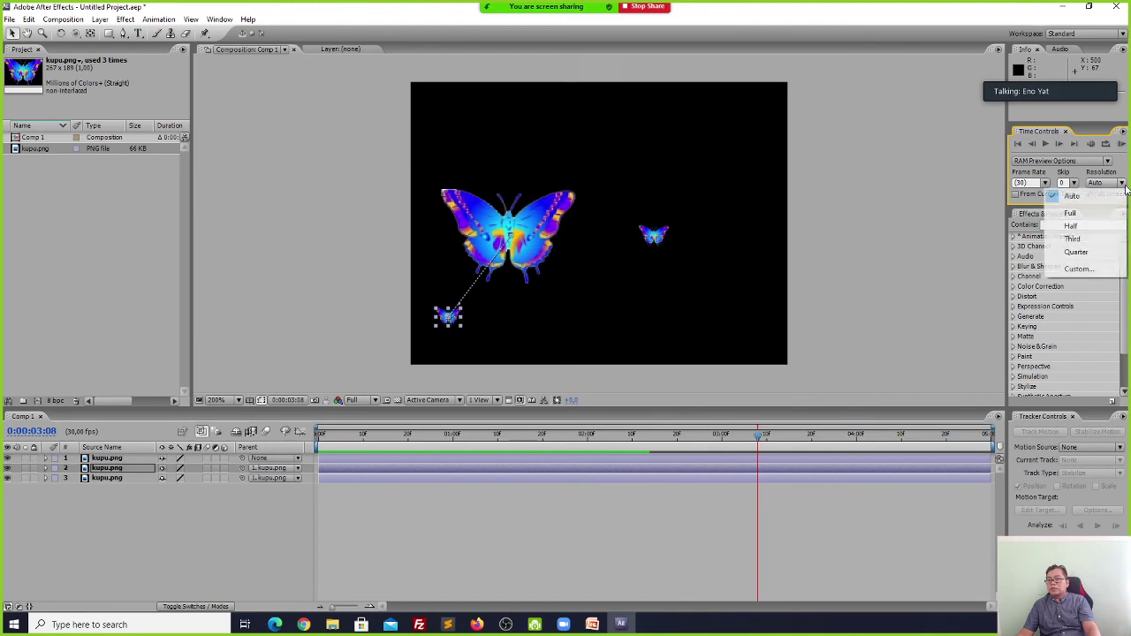
pyautogui.click(1101, 213)
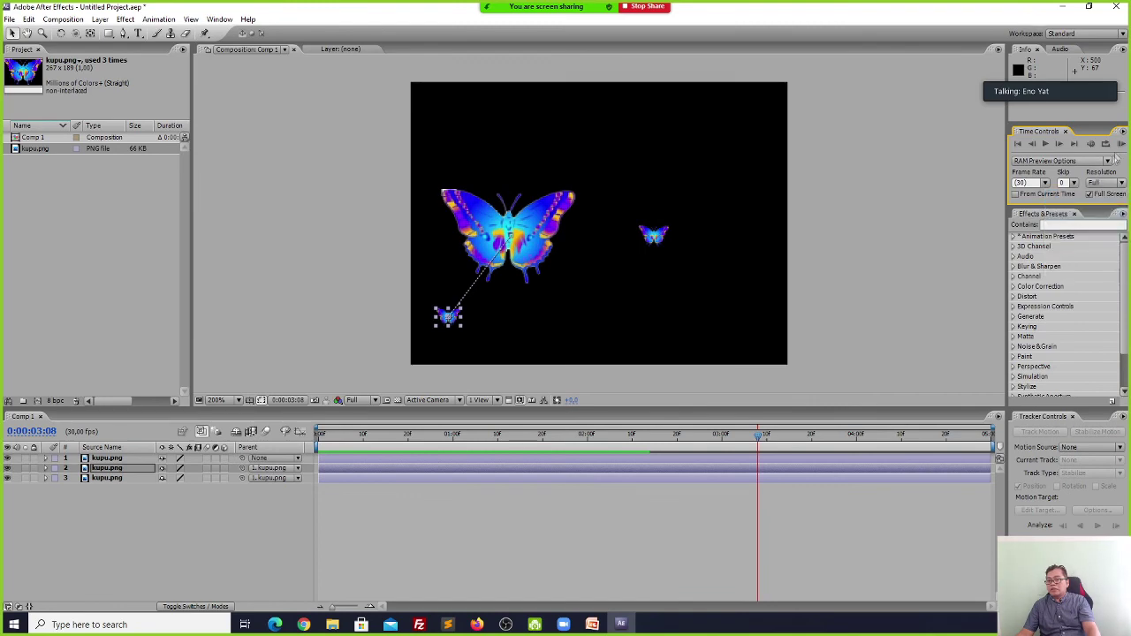
# Run the RAM preview of the butterfly animation at full resolution, then return the current time to 0:00:00:00.
pyautogui.click(1121, 143)
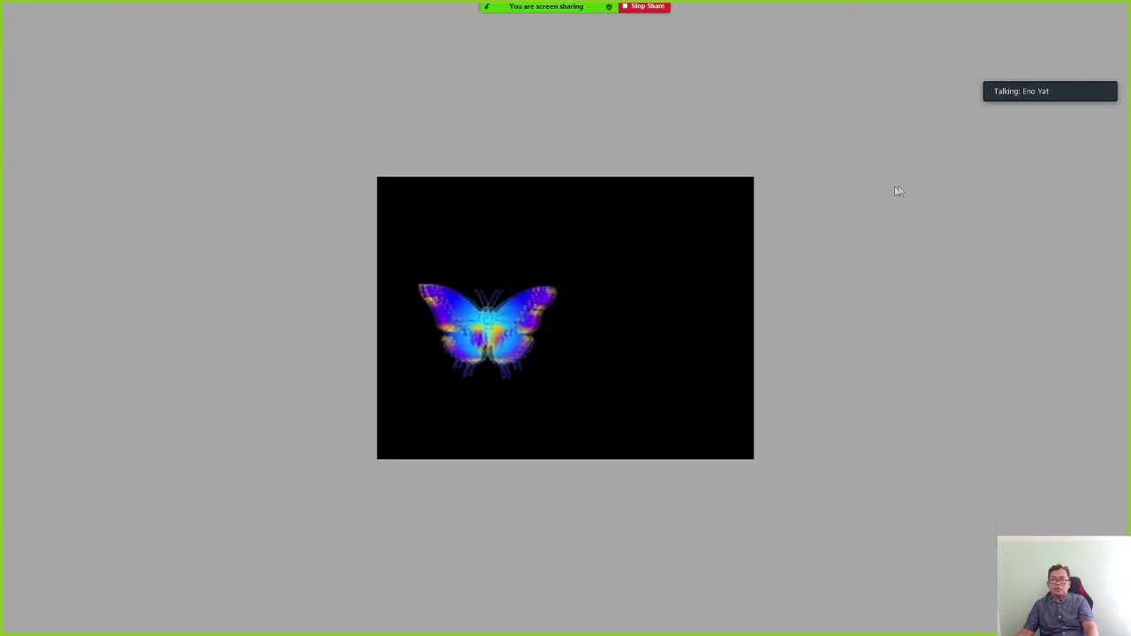
pyautogui.click(793, 256)
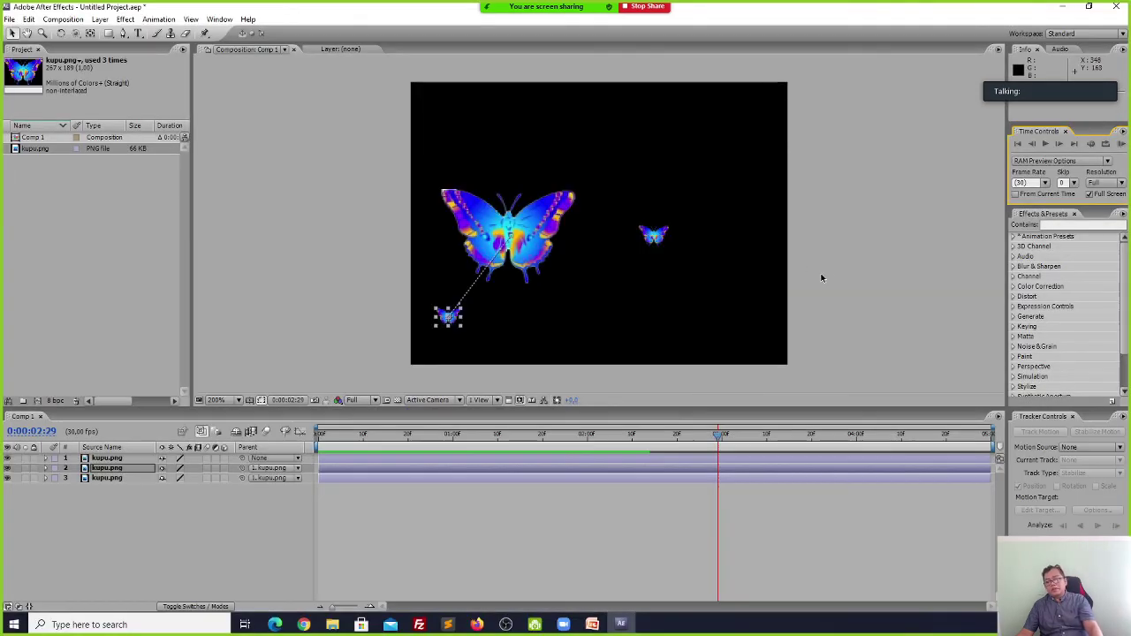
pyautogui.moveTo(719, 437); pyautogui.dragTo(287, 452)
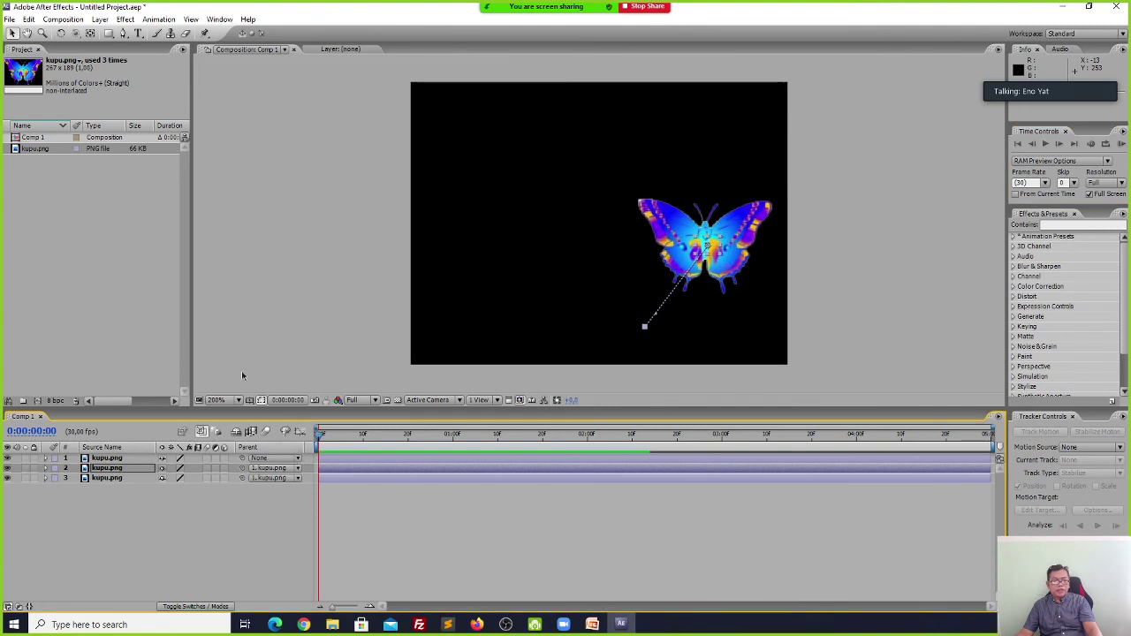